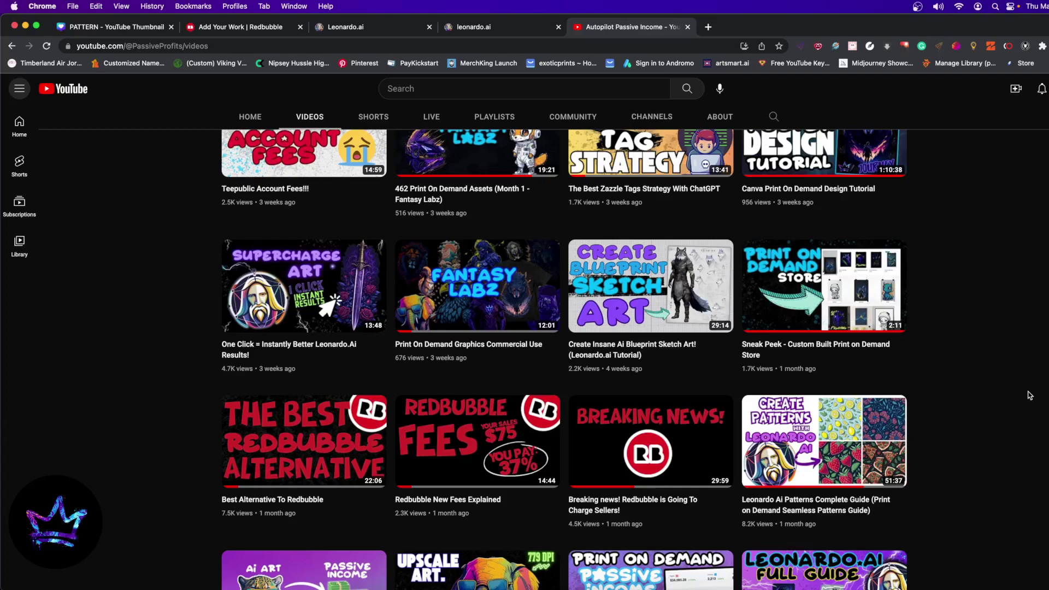
Open the Leonardo Ai Patterns Complete Guide video from the channel's video list.
{"action": "scroll", "coordinate": [987, 451], "scroll_direction": "down", "scroll_amount": 1}
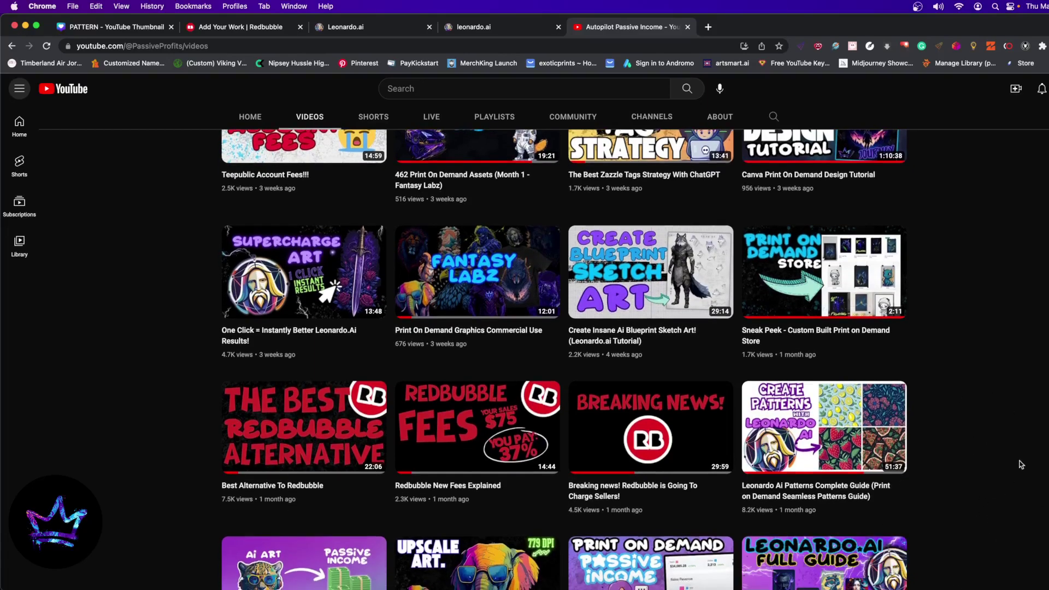
{"action": "mouse_move", "coordinate": [803, 494]}
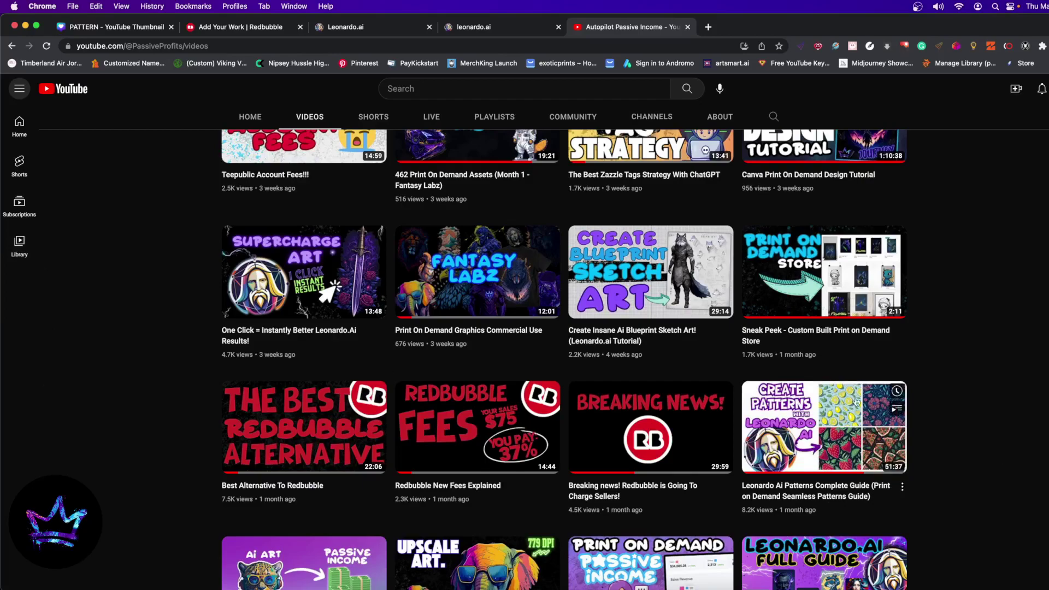
{"action": "left_click", "coordinate": [837, 429]}
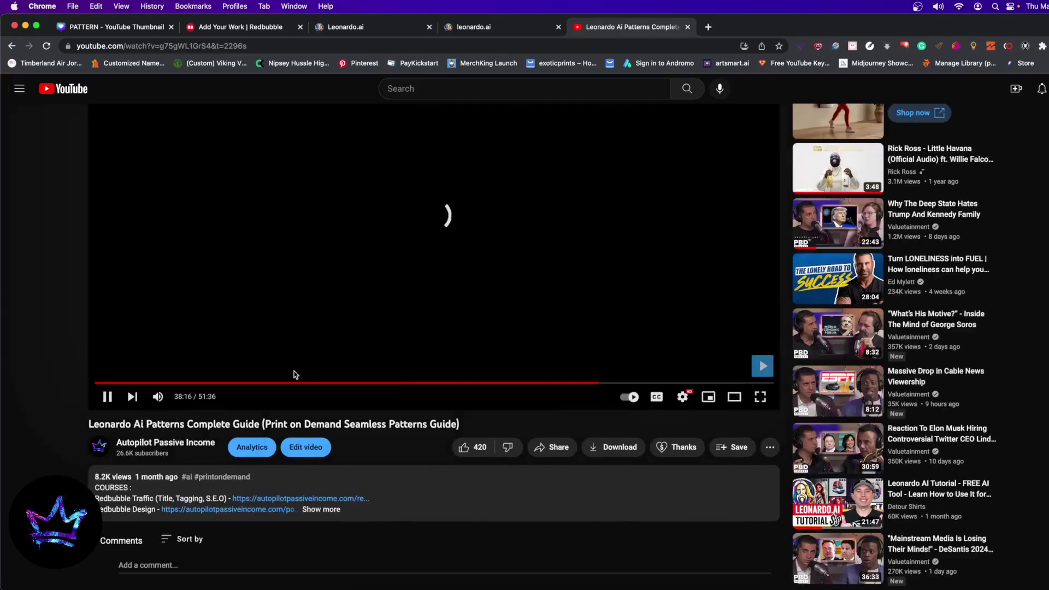
Pause the video and read through the viewer comments about creating patterns with Leonardo AI.
{"action": "scroll", "coordinate": [140, 487], "scroll_direction": "down", "scroll_amount": 7}
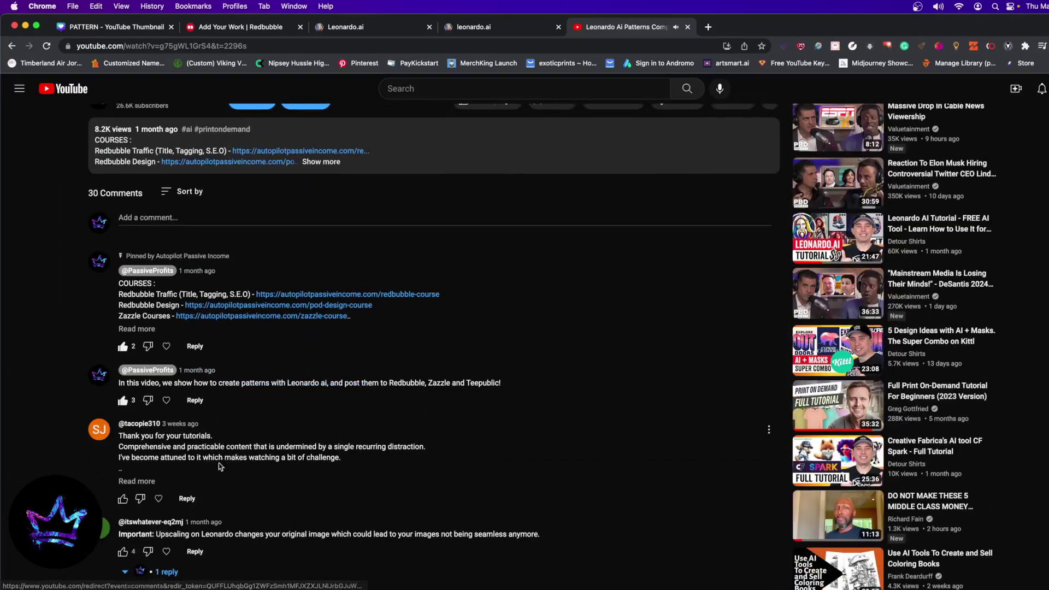
{"action": "scroll", "coordinate": [277, 182], "scroll_direction": "up", "scroll_amount": 8}
{"action": "key", "text": "space"}
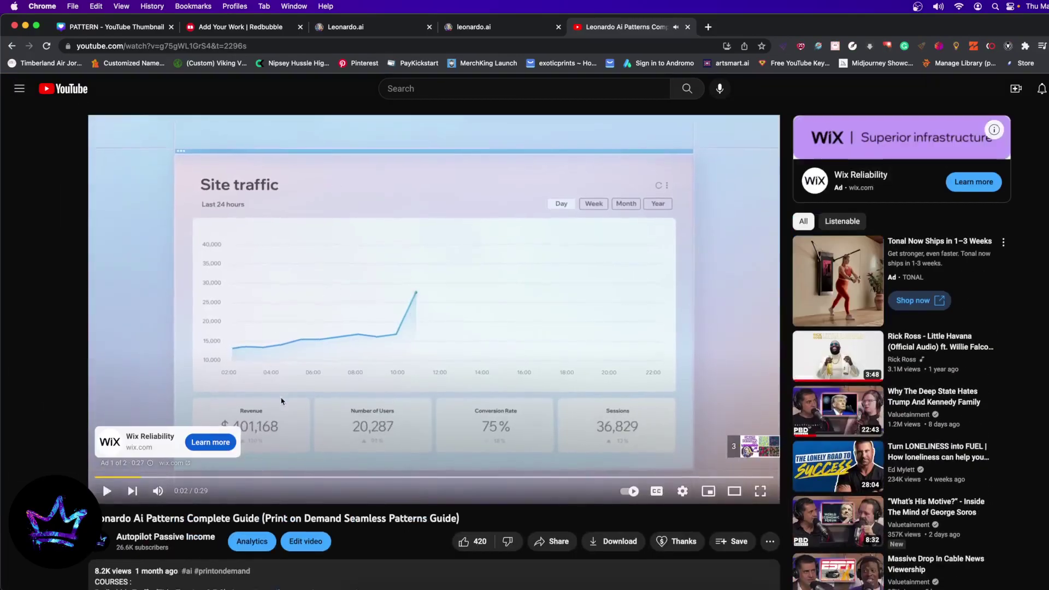
{"action": "scroll", "coordinate": [141, 377], "scroll_direction": "down", "scroll_amount": 5}
{"action": "scroll", "coordinate": [142, 377], "scroll_direction": "down", "scroll_amount": 15}
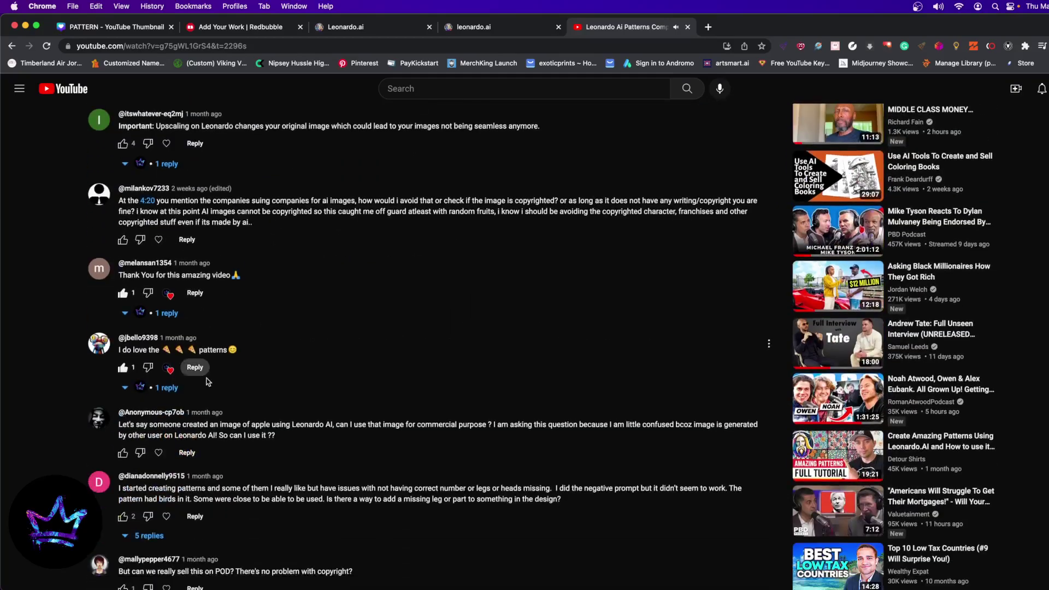
{"action": "scroll", "coordinate": [253, 389], "scroll_direction": "up", "scroll_amount": 10}
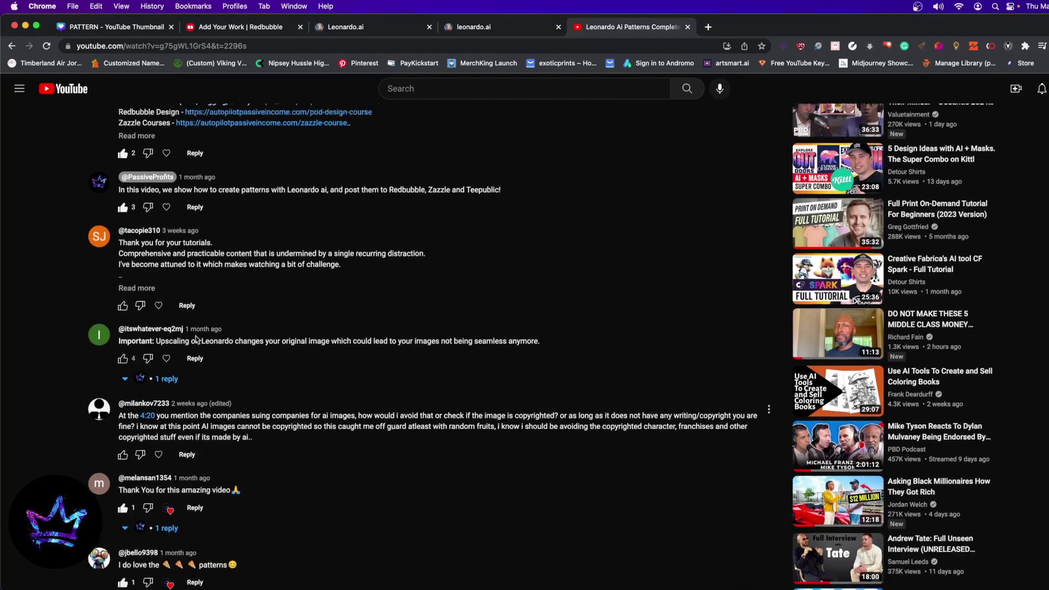
{"action": "scroll", "coordinate": [224, 238], "scroll_direction": "up", "scroll_amount": 10}
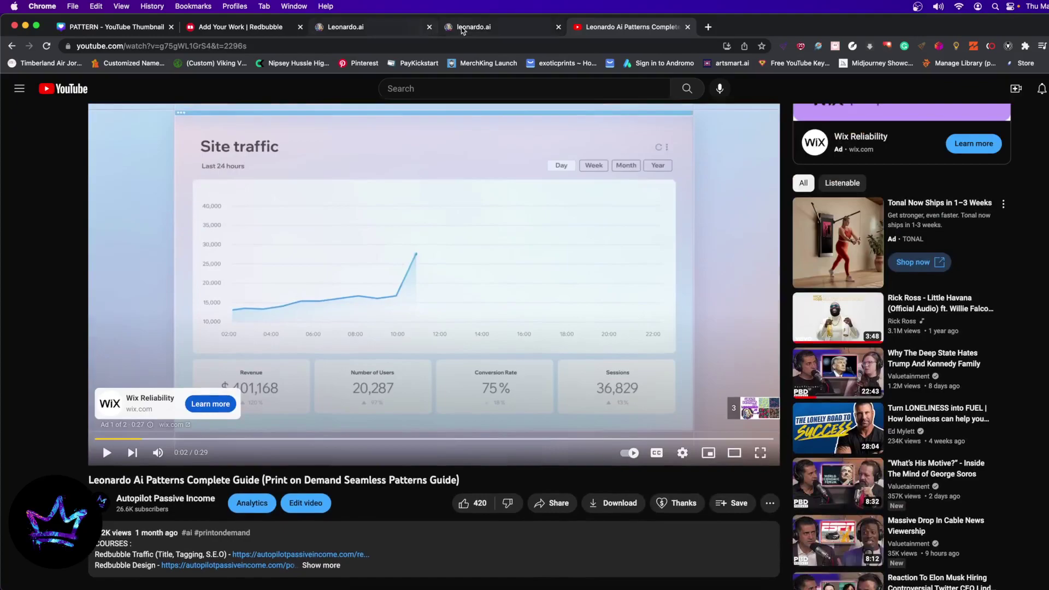
Switch to the PATTERN design open in Canva.
{"action": "left_click", "coordinate": [464, 26]}
{"action": "left_click", "coordinate": [345, 25]}
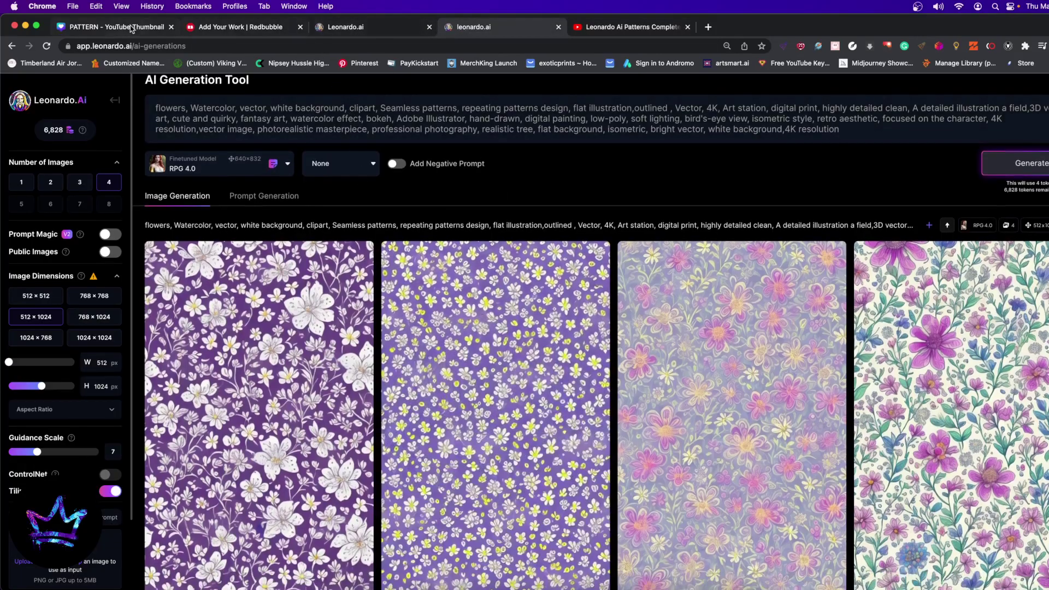
{"action": "left_click", "coordinate": [119, 27]}
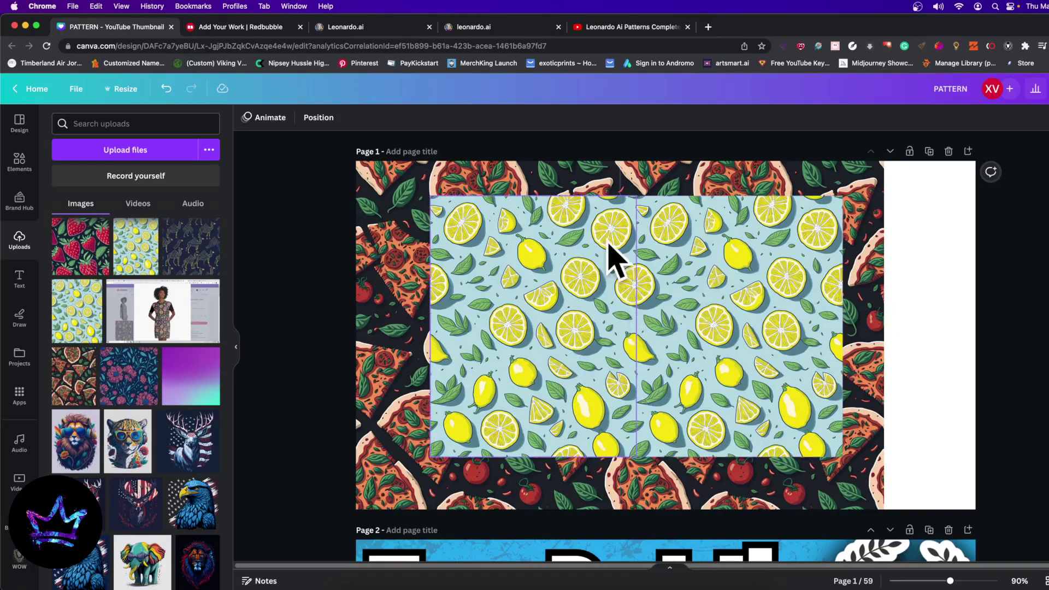
Remove both lemon pattern tiles from page 1, leaving only the pizza tiles.
{"action": "left_click", "coordinate": [726, 233]}
{"action": "key", "text": "super+z"}
{"action": "key", "text": "super+z"}
{"action": "key", "text": "super+z"}
{"action": "key", "text": "super+z"}
{"action": "key", "text": "super+z"}
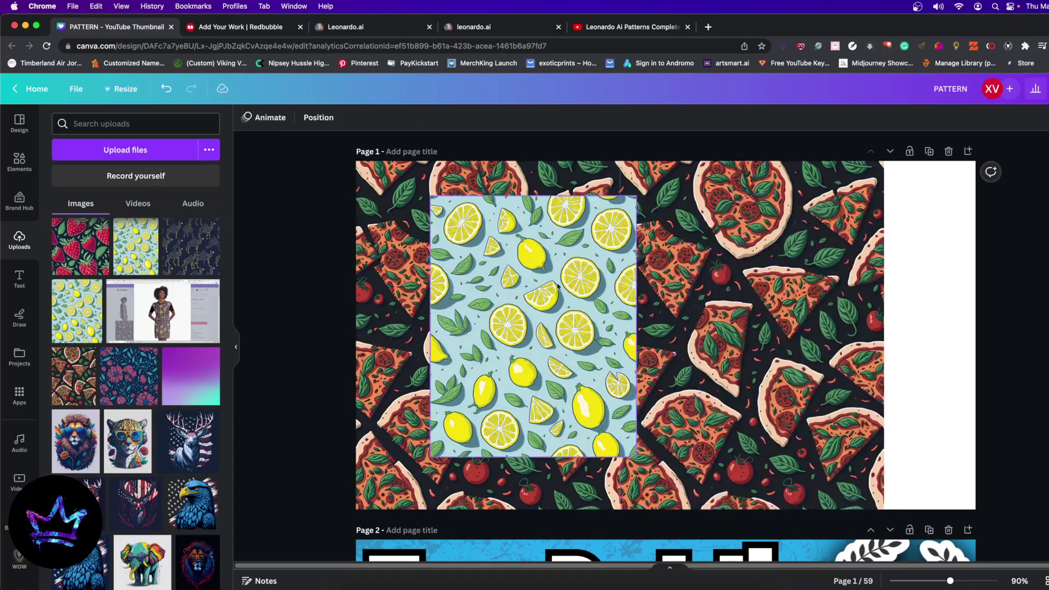
{"action": "left_click_drag", "start_coordinate": [579, 287], "coordinate": [485, 235]}
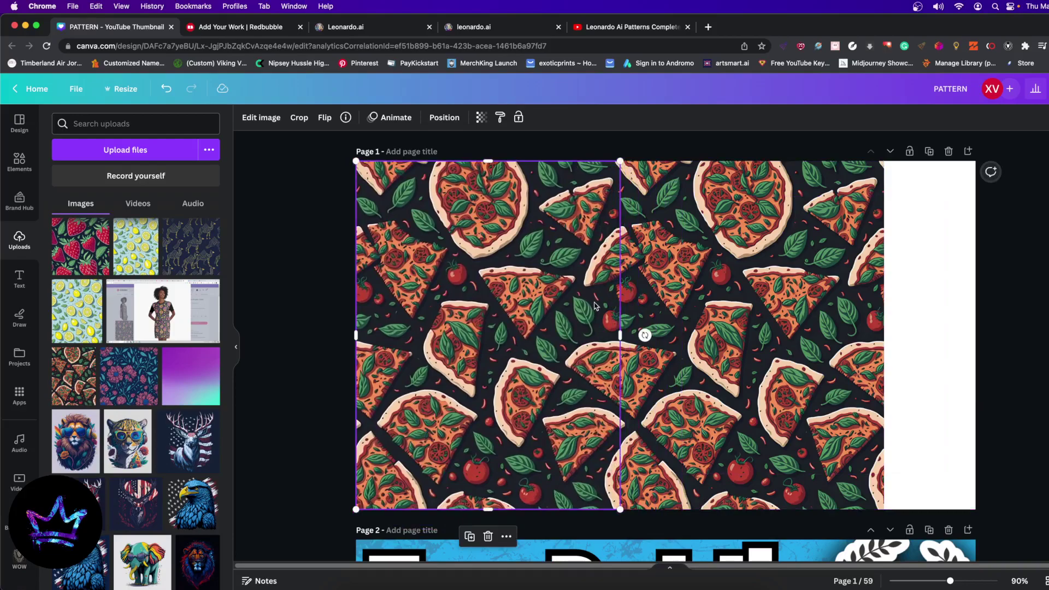
Shift both pizza tiles toward the middle of page 1, then return them side by side to the page's left edge.
{"action": "left_click_drag", "start_coordinate": [628, 290], "coordinate": [682, 290]}
{"action": "left_click_drag", "start_coordinate": [616, 354], "coordinate": [679, 355]}
{"action": "mouse_move", "coordinate": [585, 305]}
{"action": "left_mouse_down"}
{"action": "mouse_move", "coordinate": [576, 304]}
{"action": "mouse_move", "coordinate": [584, 304]}
{"action": "left_mouse_up"}
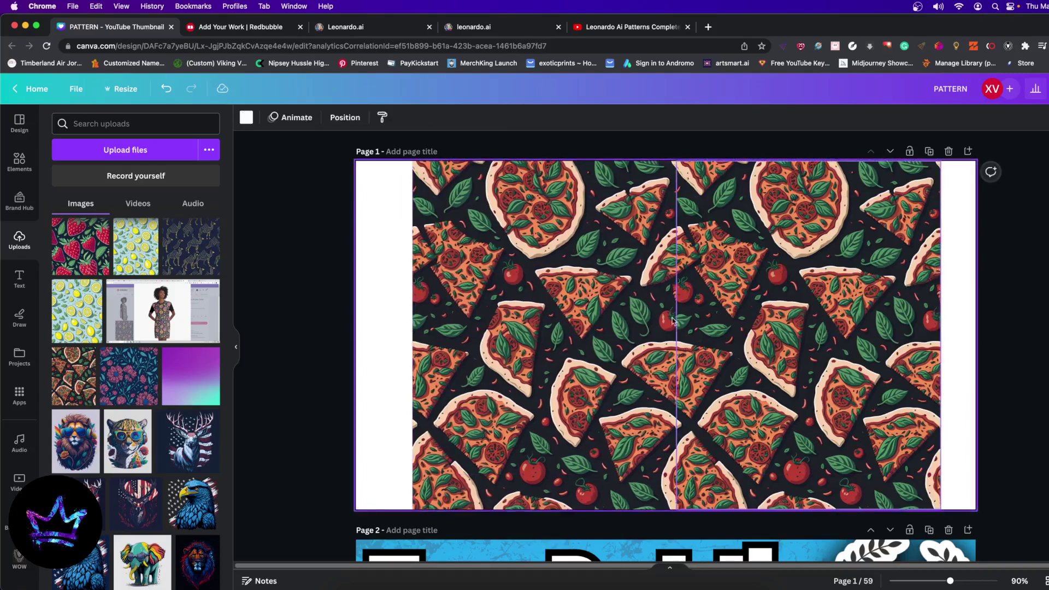
{"action": "left_click_drag", "start_coordinate": [567, 335], "coordinate": [511, 335]}
{"action": "left_click_drag", "start_coordinate": [757, 326], "coordinate": [701, 326]}
{"action": "left_click", "coordinate": [903, 308]}
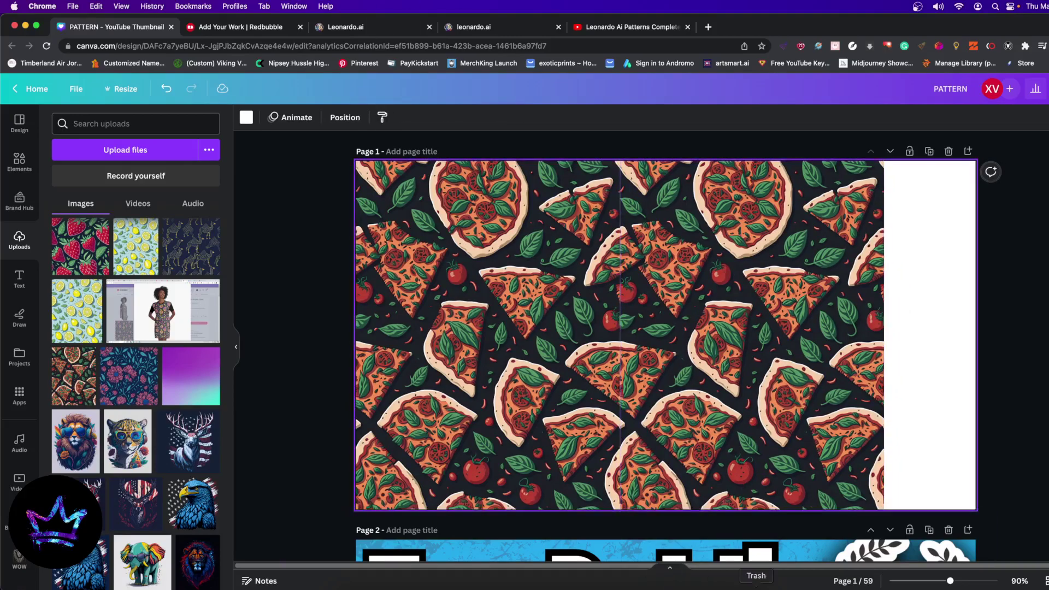
Examine the seam between the two pizza tiles up close to check whether the pattern is seamless.
{"action": "left_click", "coordinate": [963, 582]}
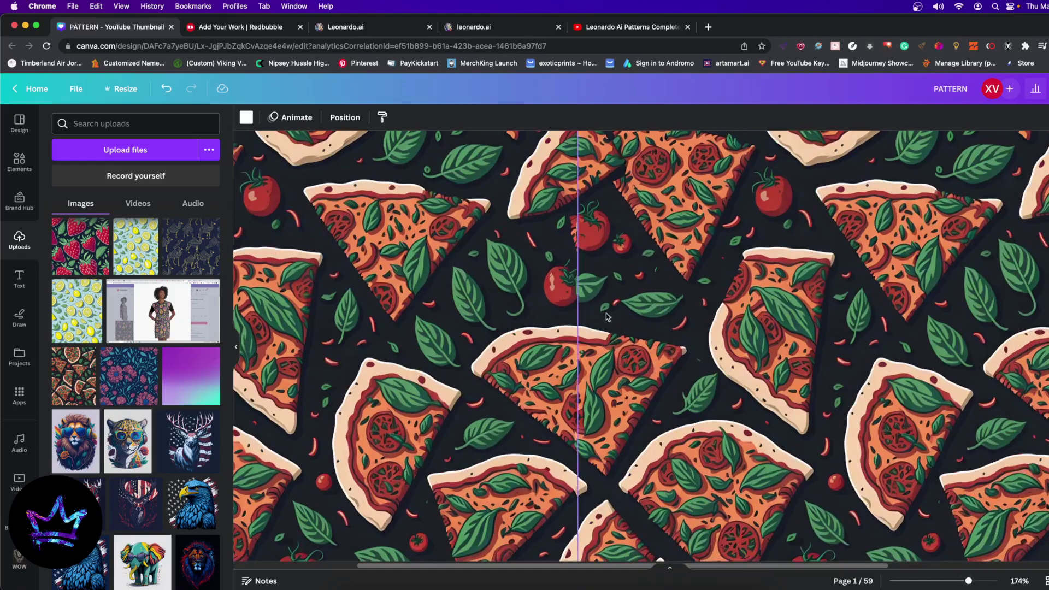
{"action": "left_click", "coordinate": [607, 309]}
{"action": "left_click_drag", "start_coordinate": [607, 309], "coordinate": [605, 307]}
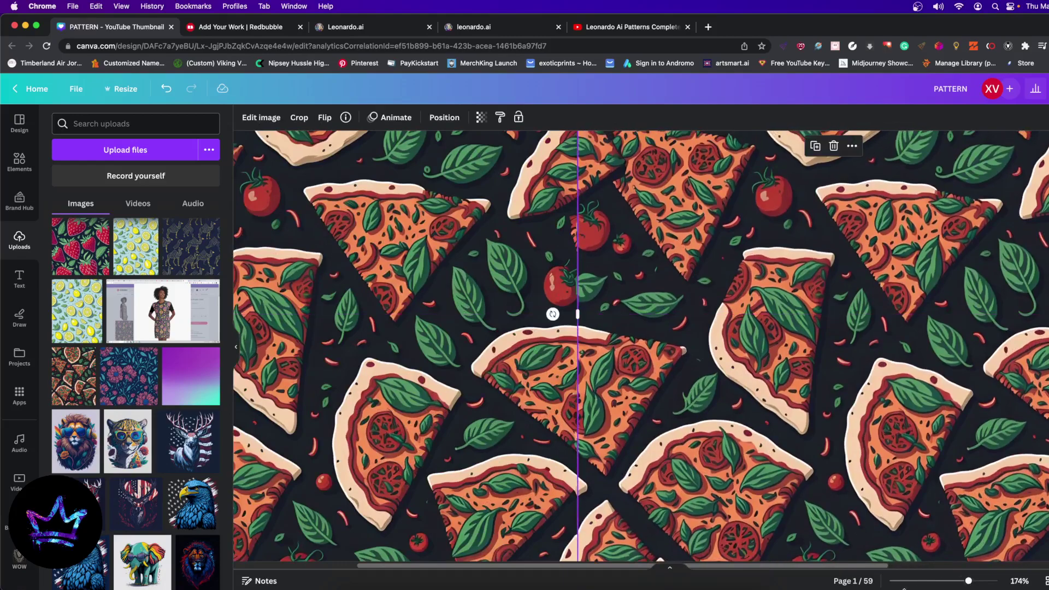
{"action": "left_click", "coordinate": [538, 442]}
{"action": "left_click", "coordinate": [595, 442]}
{"action": "left_click", "coordinate": [539, 424]}
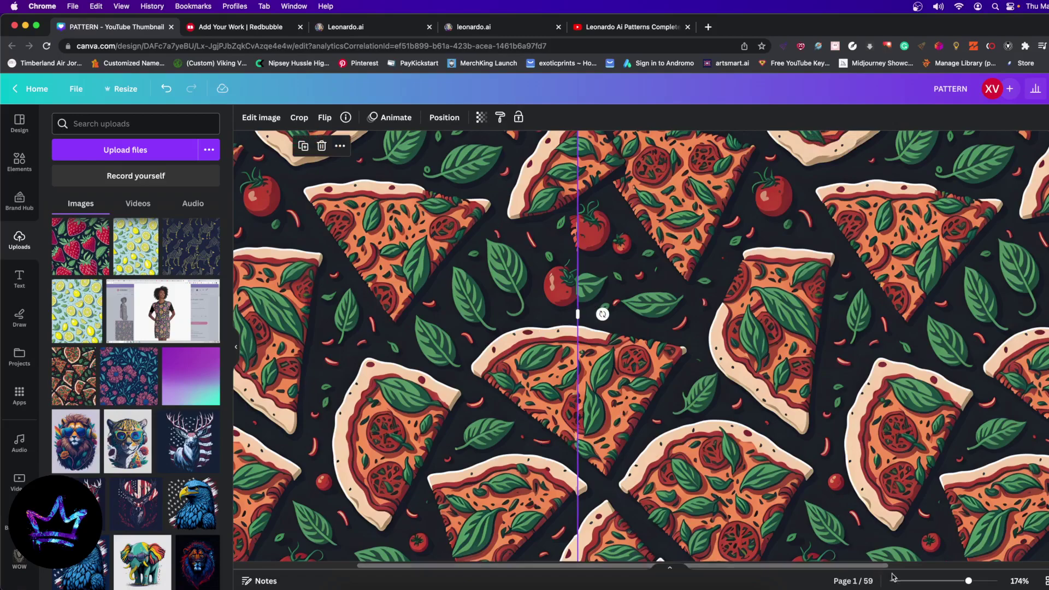
Place the lemon pattern image from the uploads over the pizza tiles on page 1.
{"action": "mouse_move", "coordinate": [945, 581]}
{"action": "left_mouse_down"}
{"action": "mouse_move", "coordinate": [935, 581]}
{"action": "mouse_move", "coordinate": [952, 582]}
{"action": "left_mouse_up"}
{"action": "scroll", "coordinate": [650, 320], "scroll_direction": "up", "scroll_amount": 3}
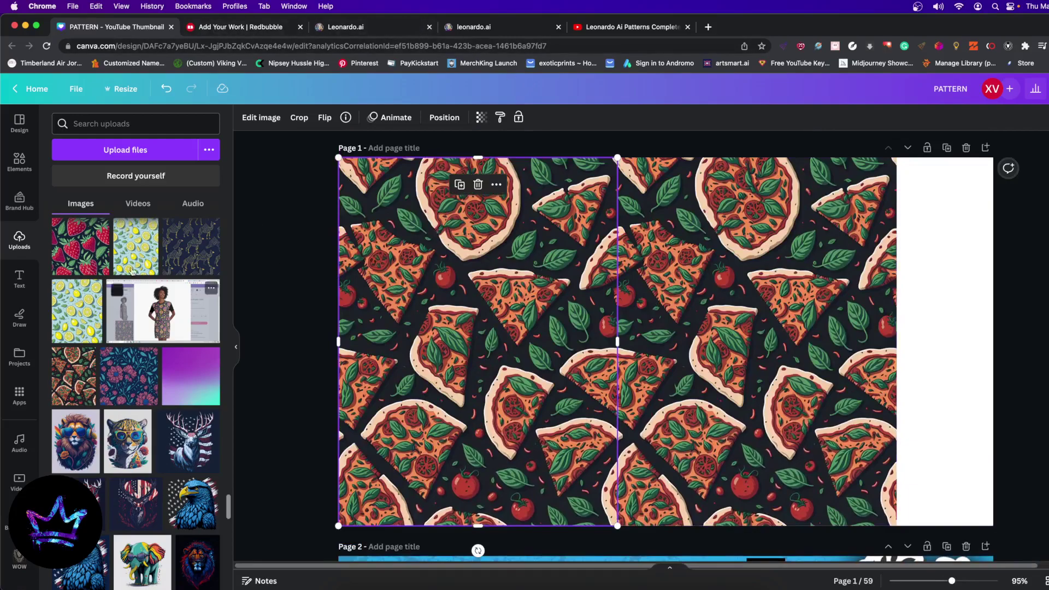
{"action": "left_click_drag", "start_coordinate": [152, 258], "coordinate": [513, 297]}
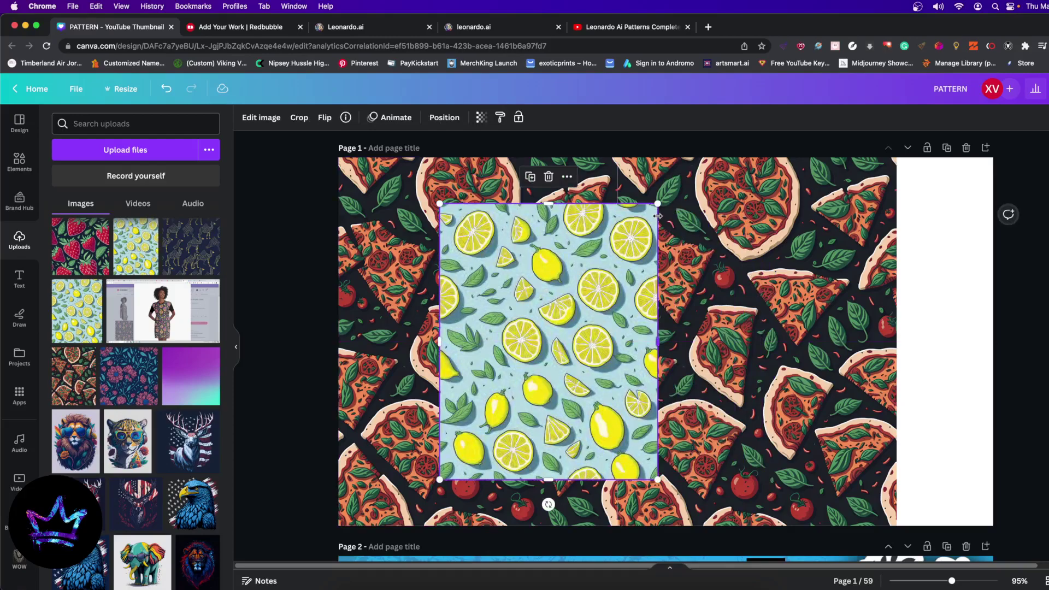
Step through the edit history until the two lemon tiles sit side by side over the pizza tiles on page 1.
{"action": "key", "text": "super+z"}
{"action": "key", "text": "super+z"}
{"action": "key", "text": "super+z"}
{"action": "key", "text": "super+z"}
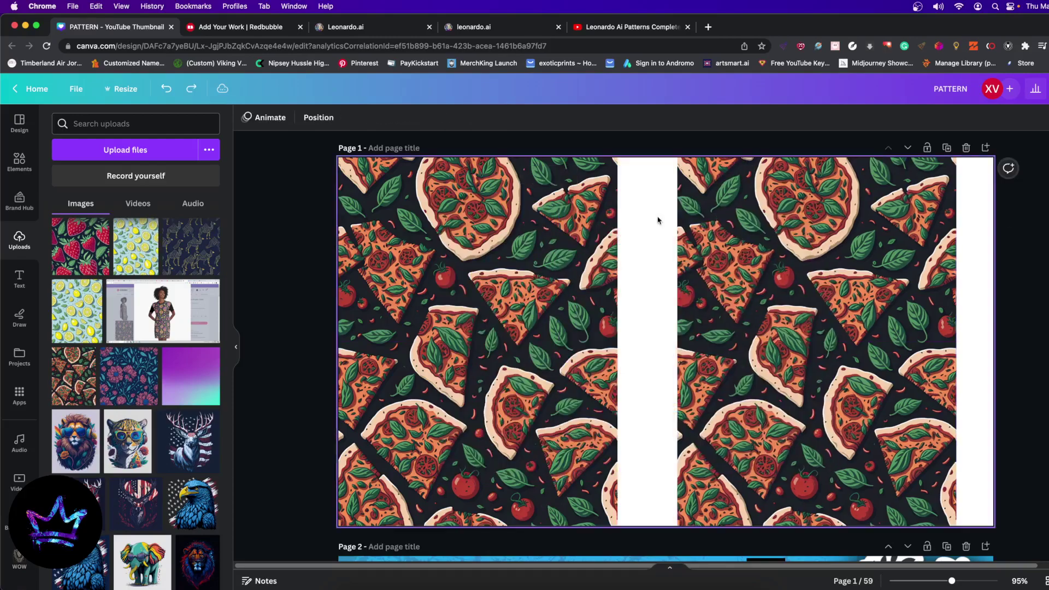
{"action": "key", "text": "super+shift+z"}
{"action": "key", "text": "super+shift+z"}
{"action": "key", "text": "super+shift+z"}
{"action": "key", "text": "super+shift+z"}
{"action": "key", "text": "super+shift+z"}
{"action": "key", "text": "super+shift+z"}
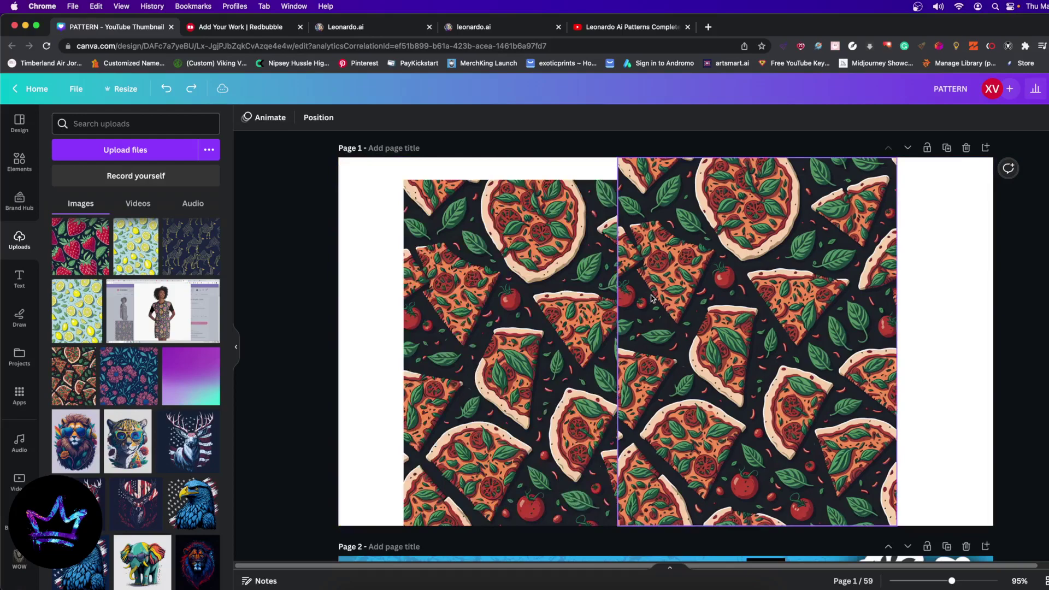
{"action": "key", "text": "super+shift+z"}
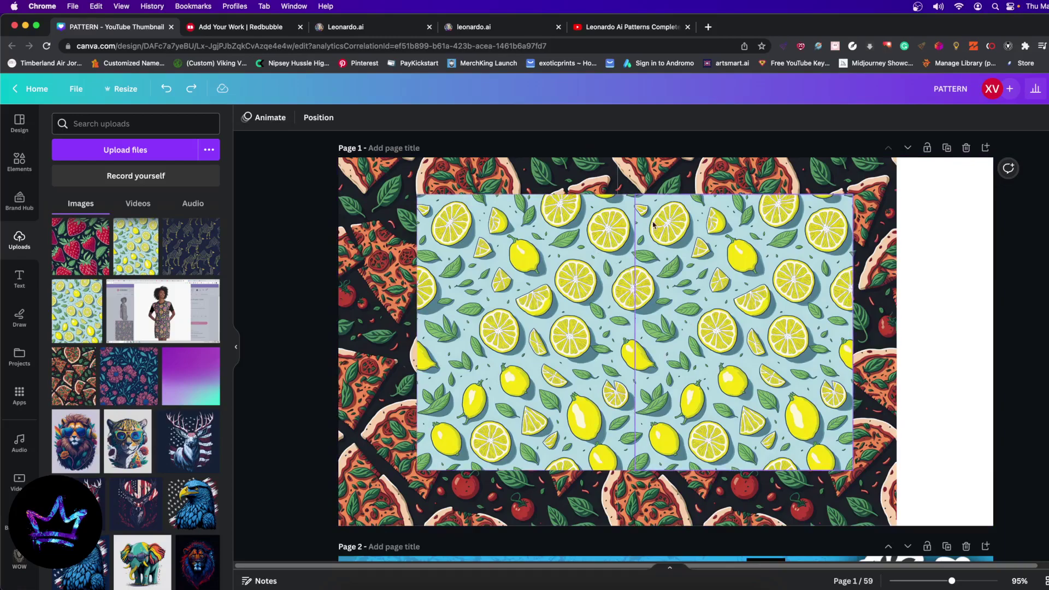
Examine the seam between the two lemon tiles up close to check how their edges line up.
{"action": "left_click_drag", "start_coordinate": [942, 584], "coordinate": [980, 582]}
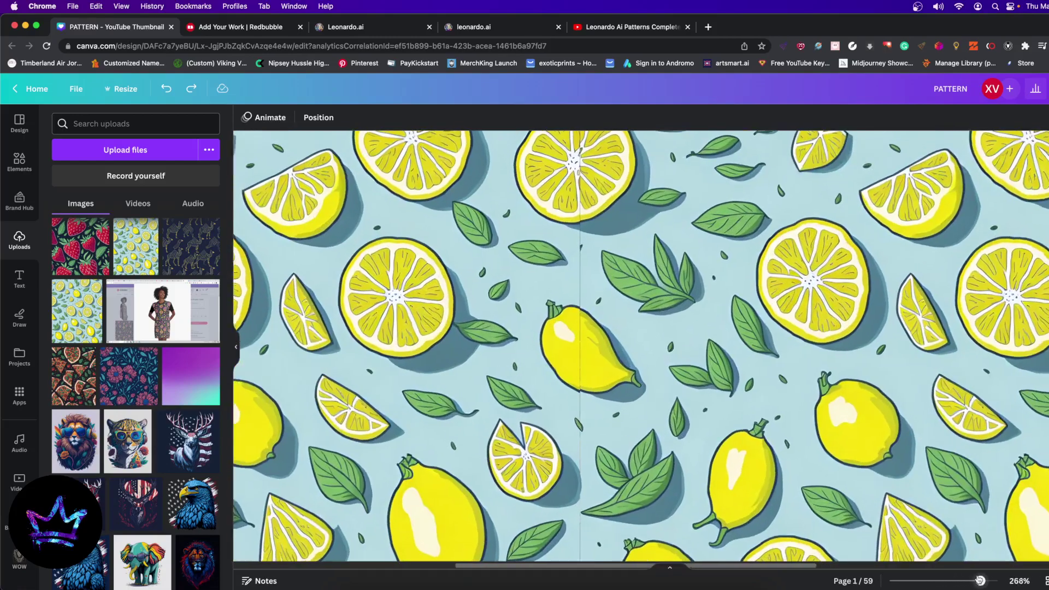
{"action": "left_click", "coordinate": [738, 418]}
{"action": "left_click_drag", "start_coordinate": [738, 417], "coordinate": [740, 417]}
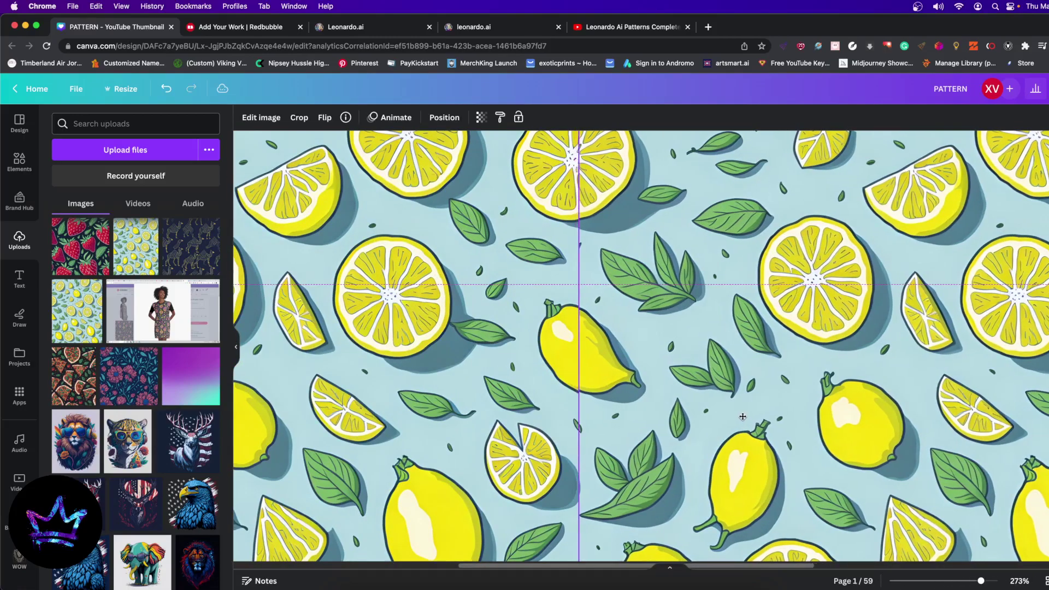
{"action": "left_click_drag", "start_coordinate": [528, 360], "coordinate": [526, 362]}
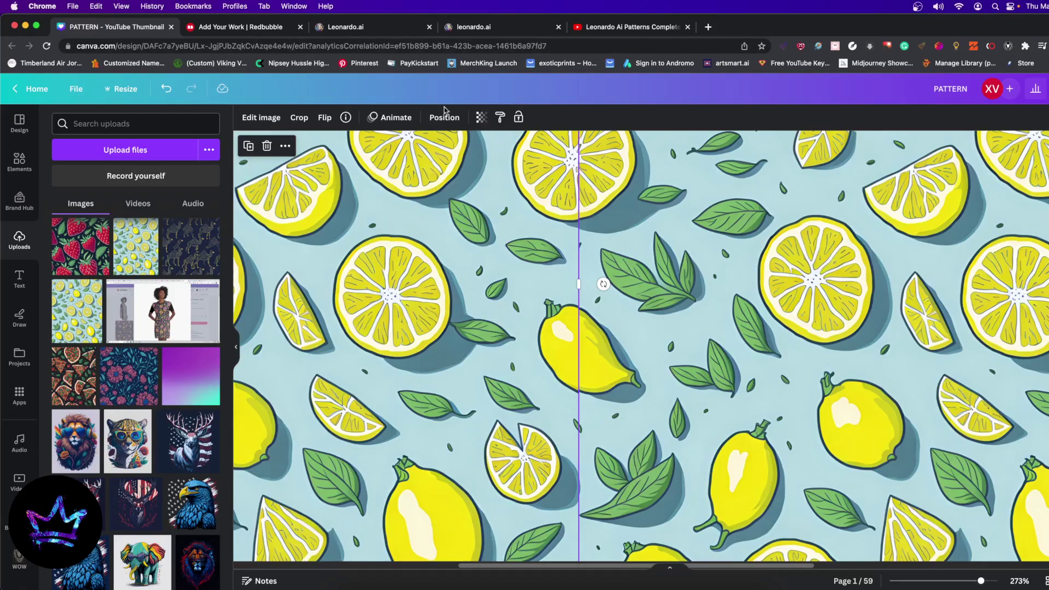
{"action": "left_click_drag", "start_coordinate": [546, 242], "coordinate": [547, 233]}
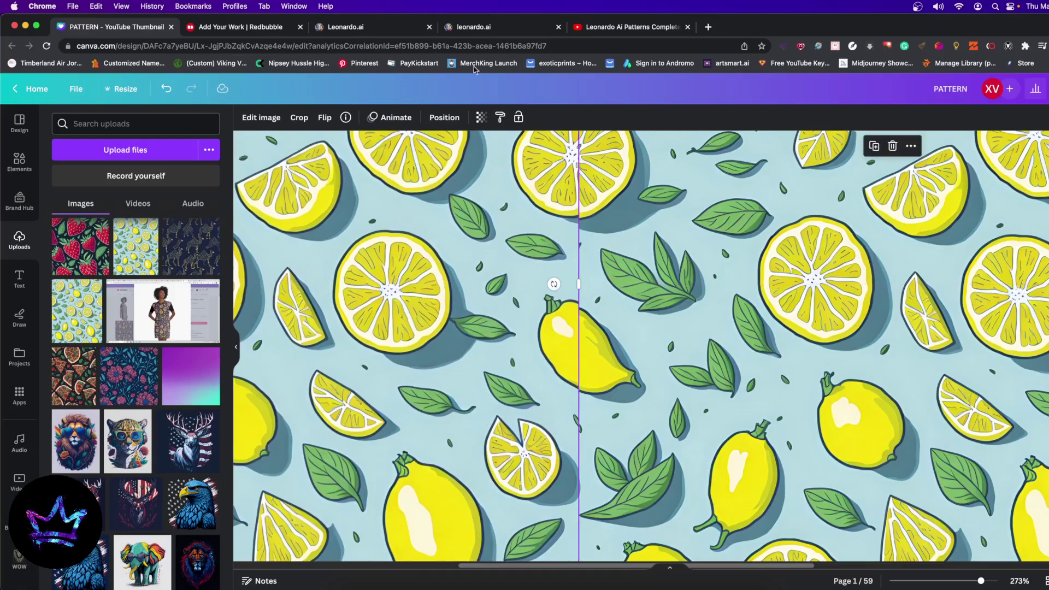
Switch to the Redbubble upload page for the lemon pattern and open the Graphic T-Shirts product for editing.
{"action": "left_click", "coordinate": [261, 27]}
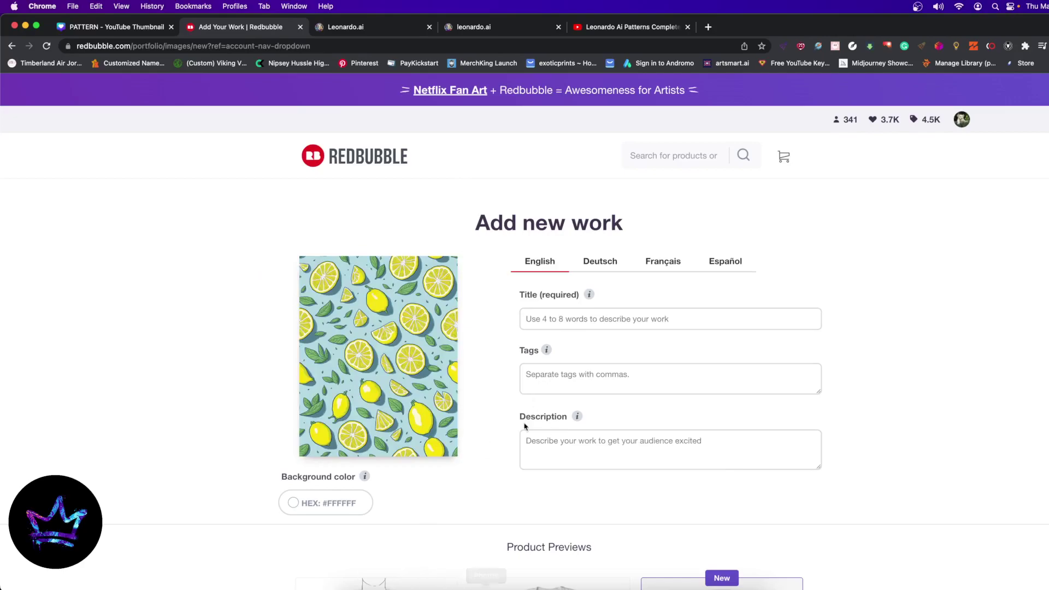
{"action": "scroll", "coordinate": [546, 426], "scroll_direction": "down", "scroll_amount": 3}
{"action": "scroll", "coordinate": [525, 428], "scroll_direction": "down", "scroll_amount": 10}
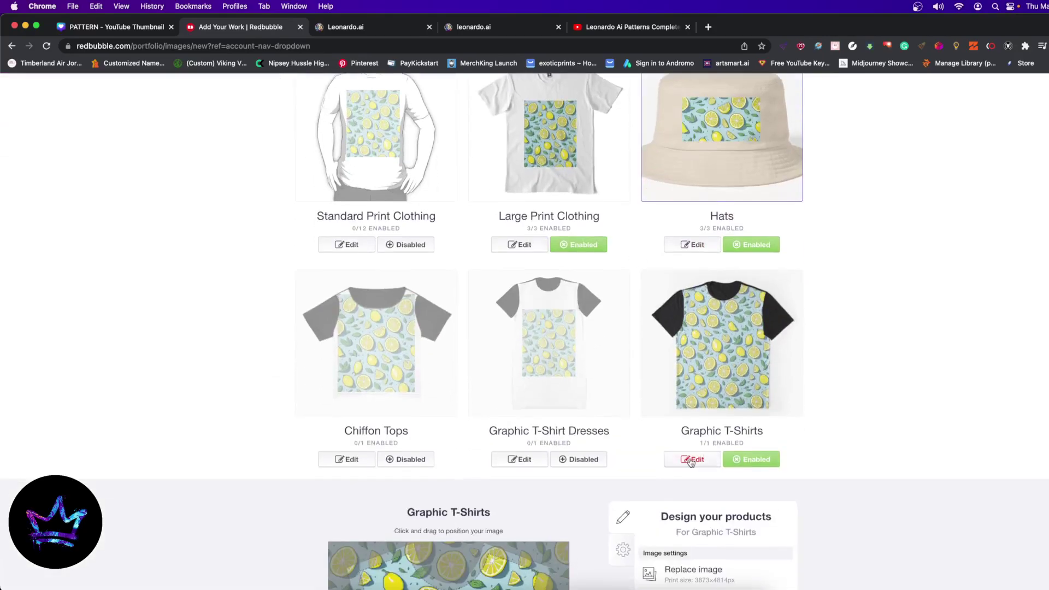
{"action": "left_click", "coordinate": [691, 460]}
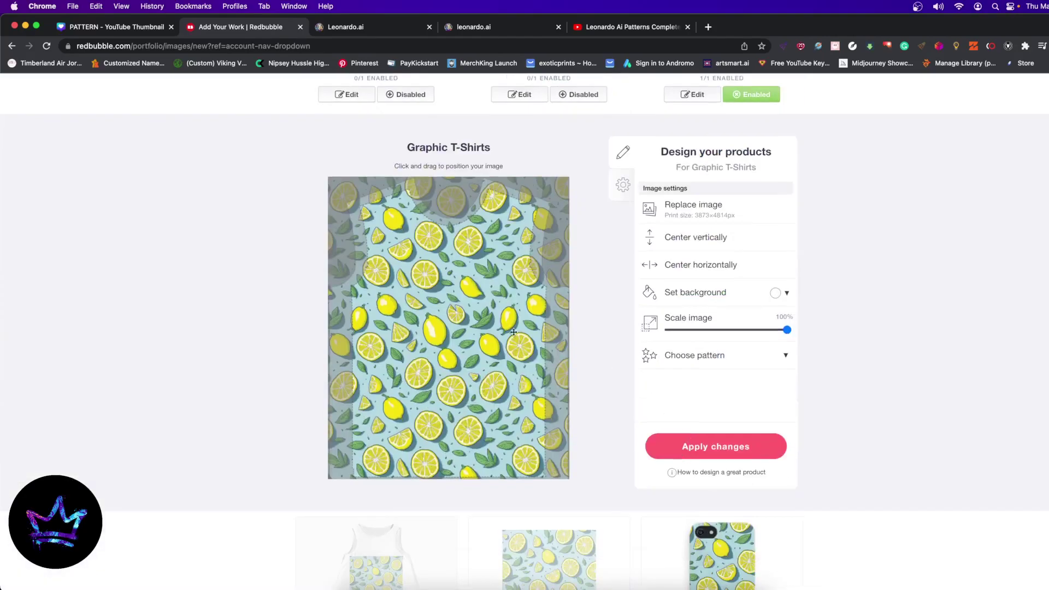
Try the Regular grid and Offset grid pattern options on the Graphic T-Shirts design.
{"action": "left_click", "coordinate": [734, 360]}
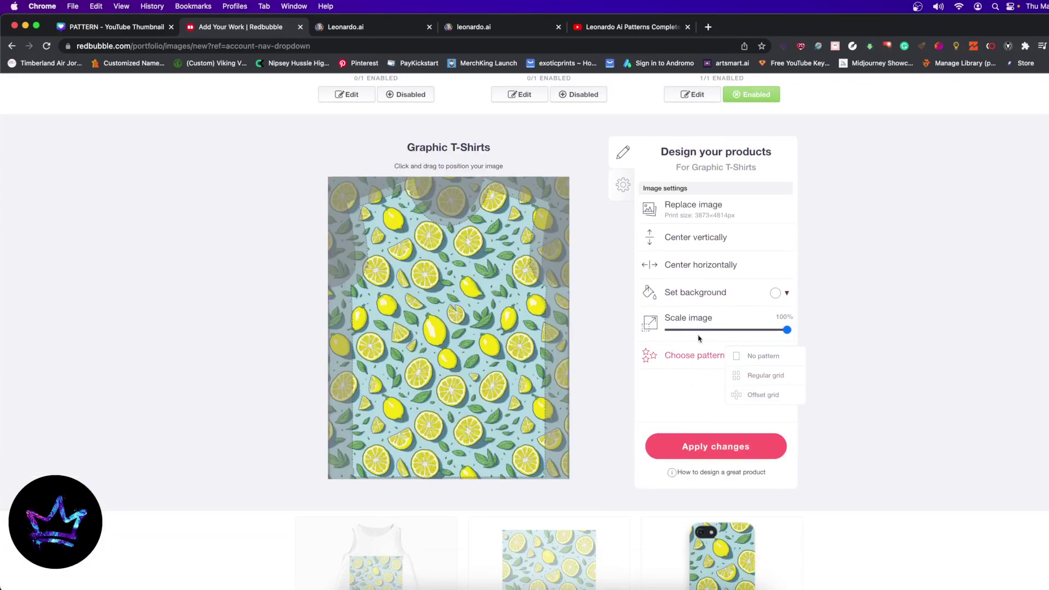
{"action": "left_click", "coordinate": [750, 382]}
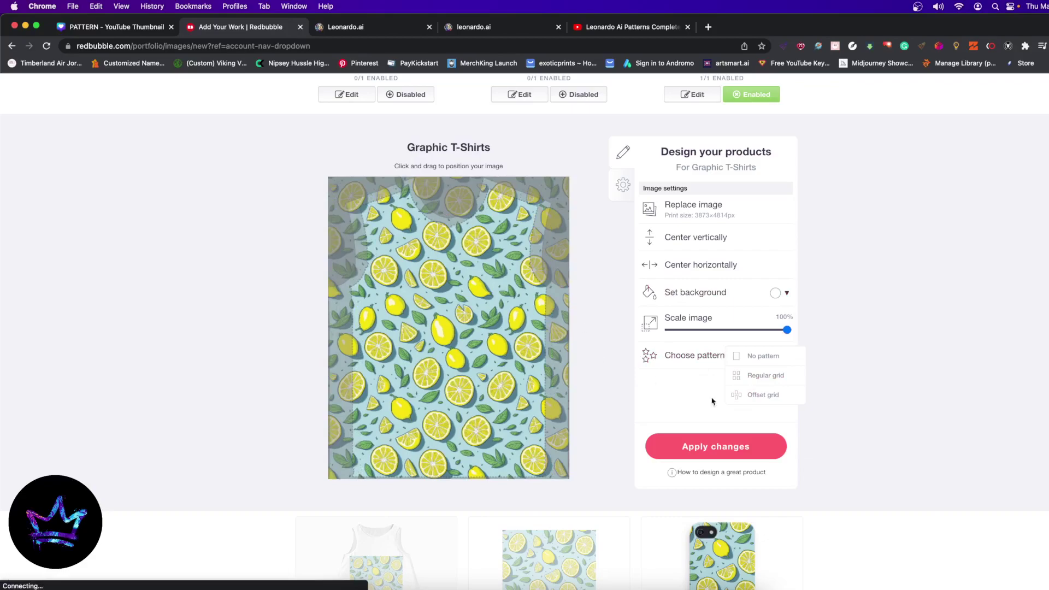
{"action": "left_click", "coordinate": [750, 401]}
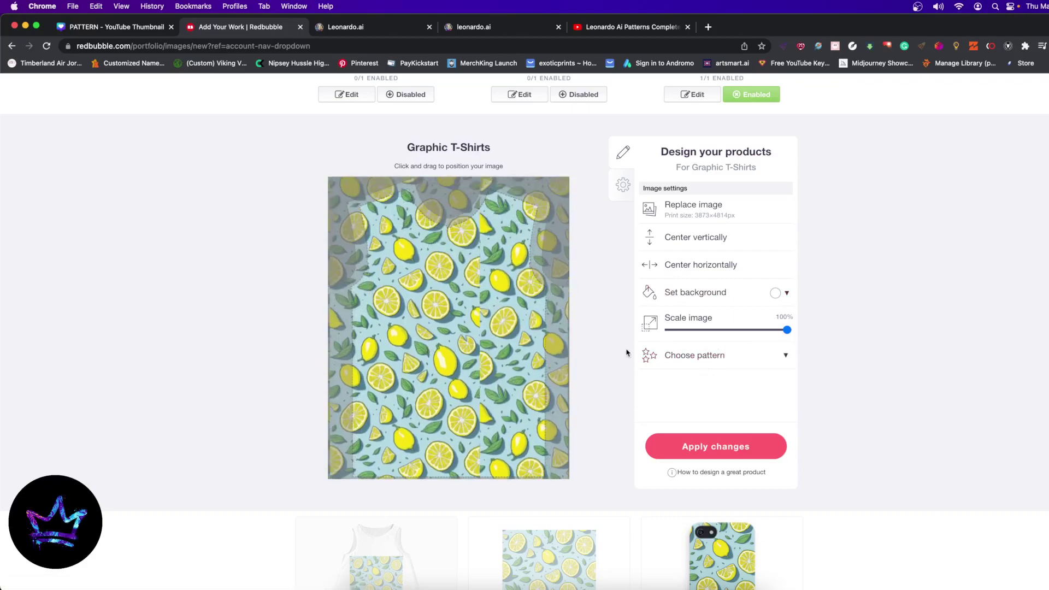
Set the Graphic T-Shirts pattern to Regular grid and reposition the lemon image lower on the shirt.
{"action": "left_click", "coordinate": [709, 355]}
{"action": "left_click", "coordinate": [751, 377]}
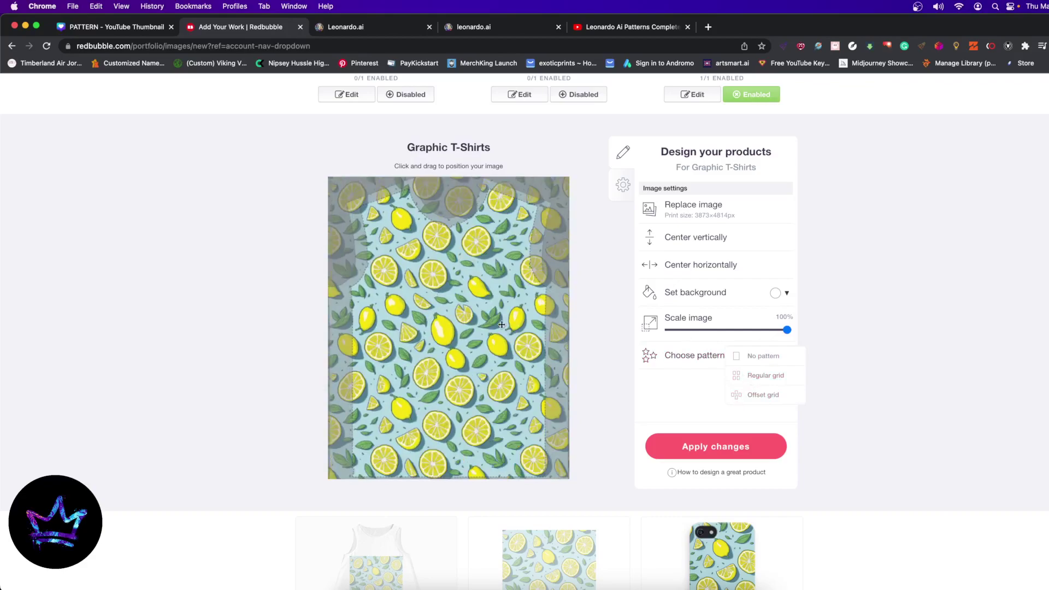
{"action": "left_click_drag", "start_coordinate": [520, 300], "coordinate": [489, 383]}
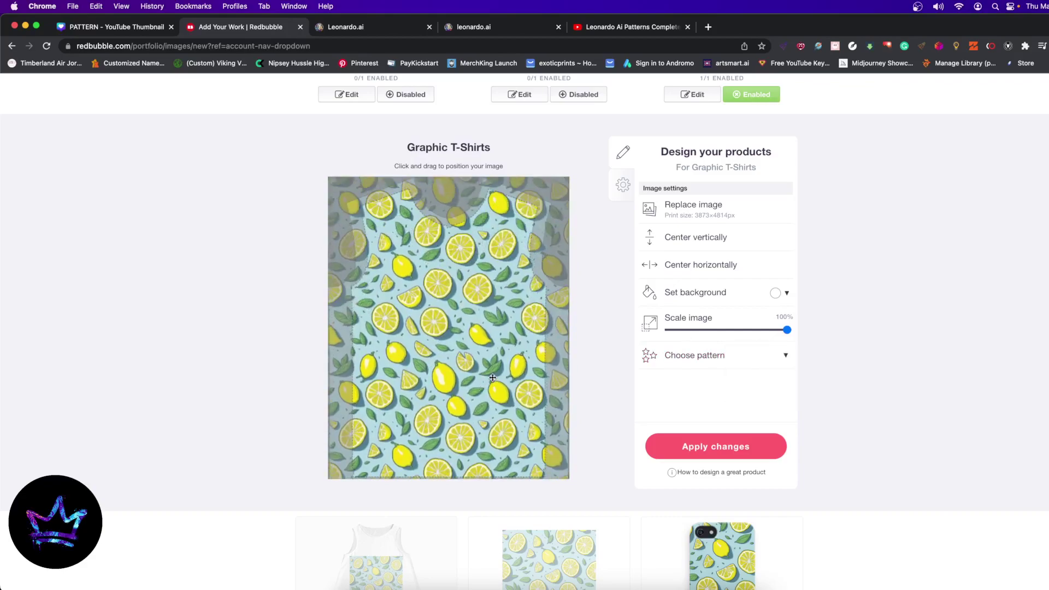
{"action": "scroll", "coordinate": [429, 285], "scroll_direction": "up", "scroll_amount": 1}
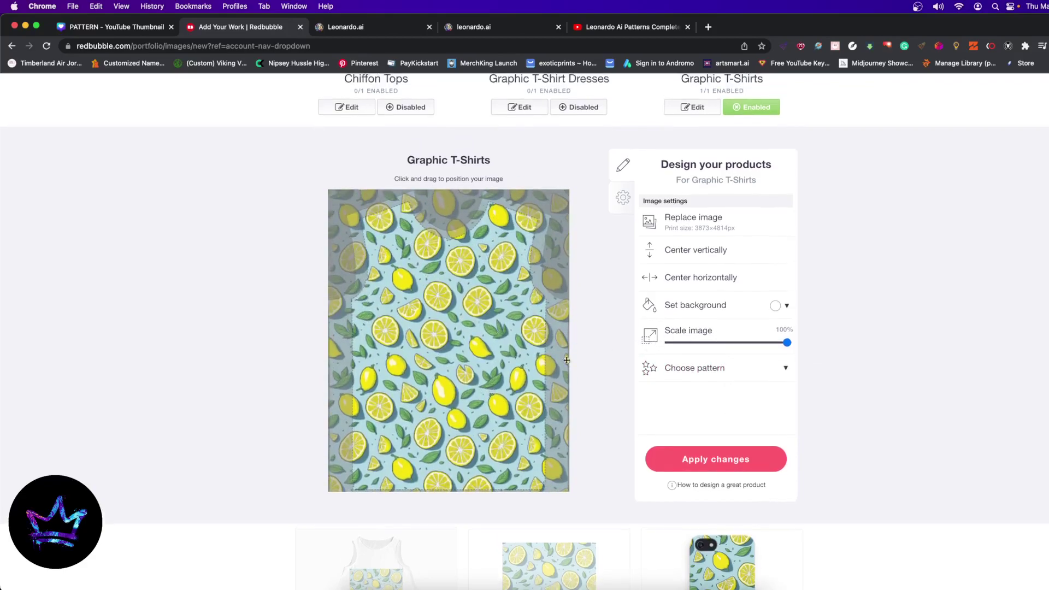
Reposition the repeating lemon pattern in several directions on the Graphic T-Shirts design to test how it tiles.
{"action": "left_click_drag", "start_coordinate": [781, 343], "coordinate": [892, 348]}
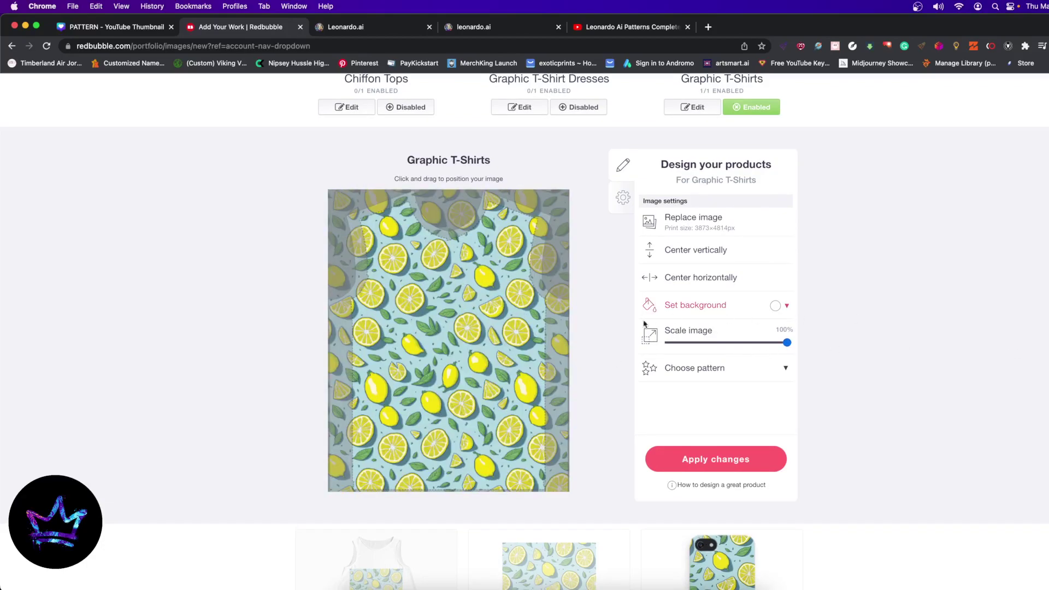
{"action": "left_click_drag", "start_coordinate": [514, 448], "coordinate": [527, 441]}
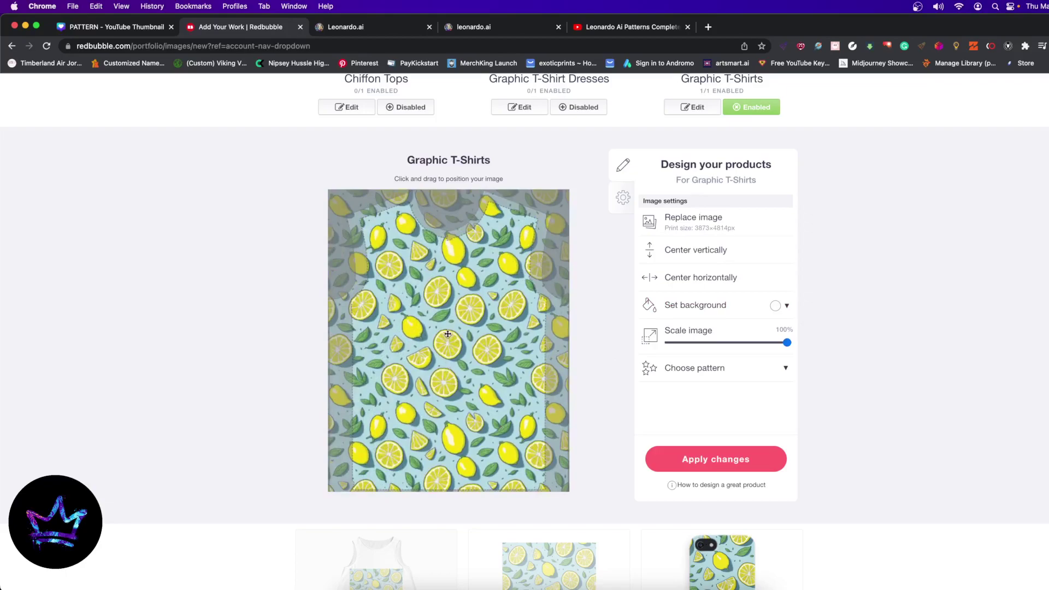
{"action": "left_click_drag", "start_coordinate": [447, 336], "coordinate": [450, 359]}
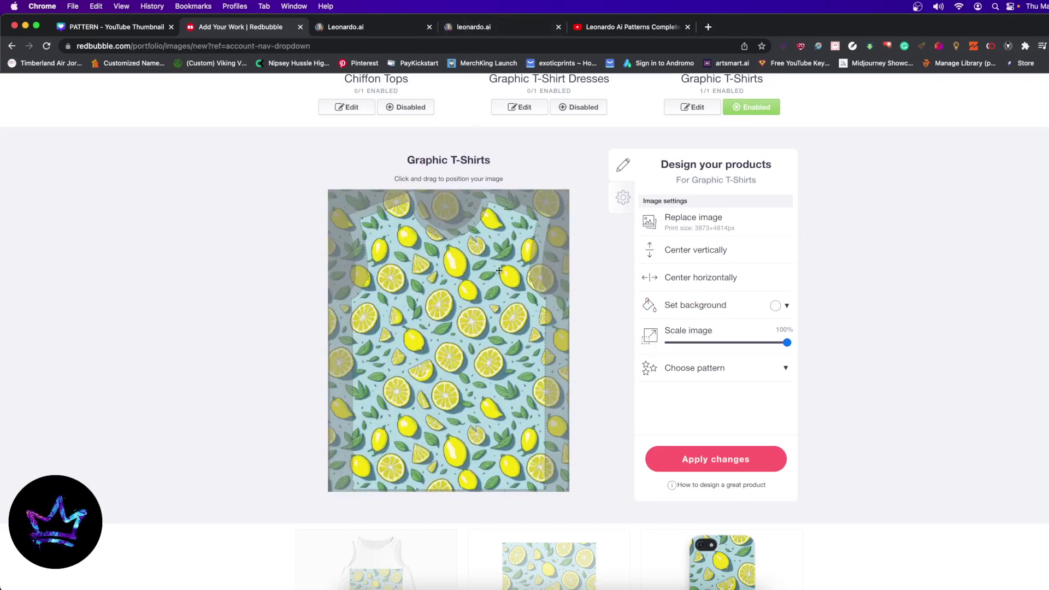
Switch to the Leonardo.Ai generation page and review the model, image dimensions and tiling settings used for the floral patterns.
{"action": "left_click", "coordinate": [485, 28]}
{"action": "scroll", "coordinate": [365, 379], "scroll_direction": "down", "scroll_amount": 5}
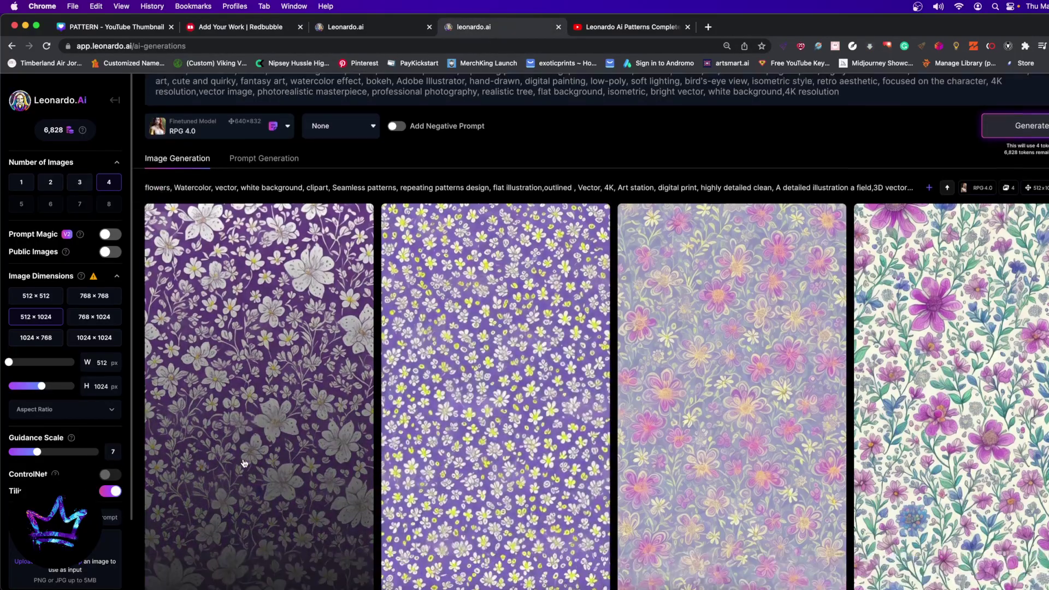
{"action": "scroll", "coordinate": [366, 378], "scroll_direction": "up", "scroll_amount": 5}
{"action": "scroll", "coordinate": [202, 308], "scroll_direction": "down", "scroll_amount": 2}
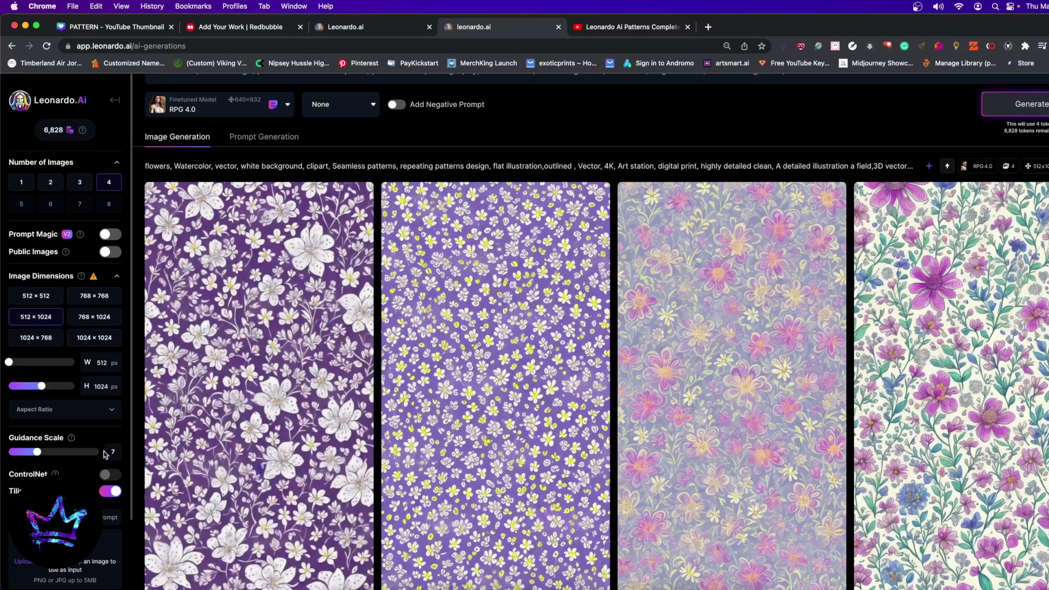
{"action": "scroll", "coordinate": [53, 425], "scroll_direction": "down", "scroll_amount": 2}
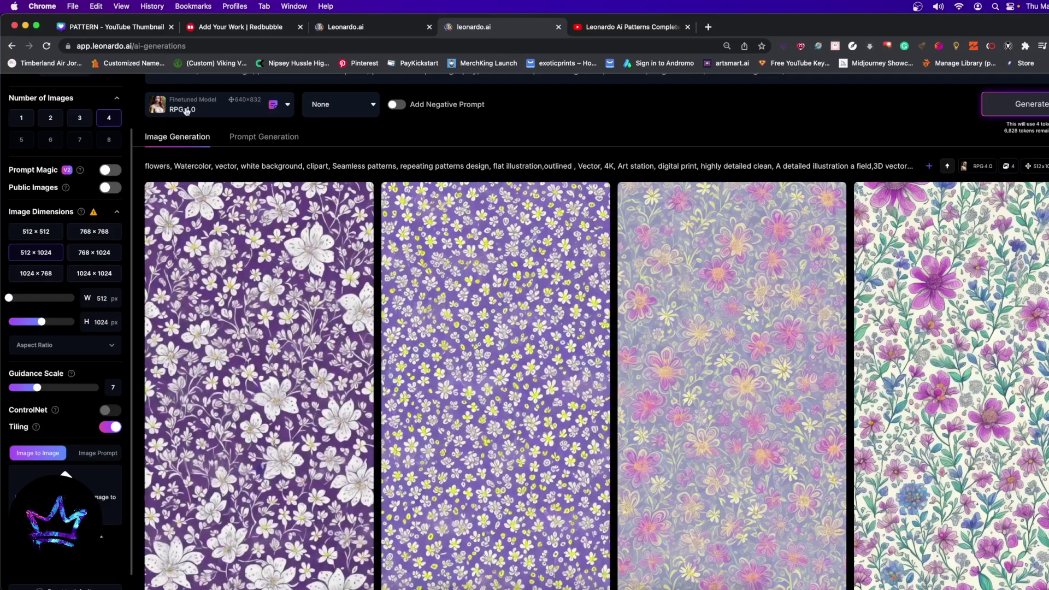
Upscale the first generated image, the white flowers on purple, with the alternate upscale option.
{"action": "scroll", "coordinate": [236, 443], "scroll_direction": "down", "scroll_amount": 4}
{"action": "scroll", "coordinate": [281, 445], "scroll_direction": "up", "scroll_amount": 2}
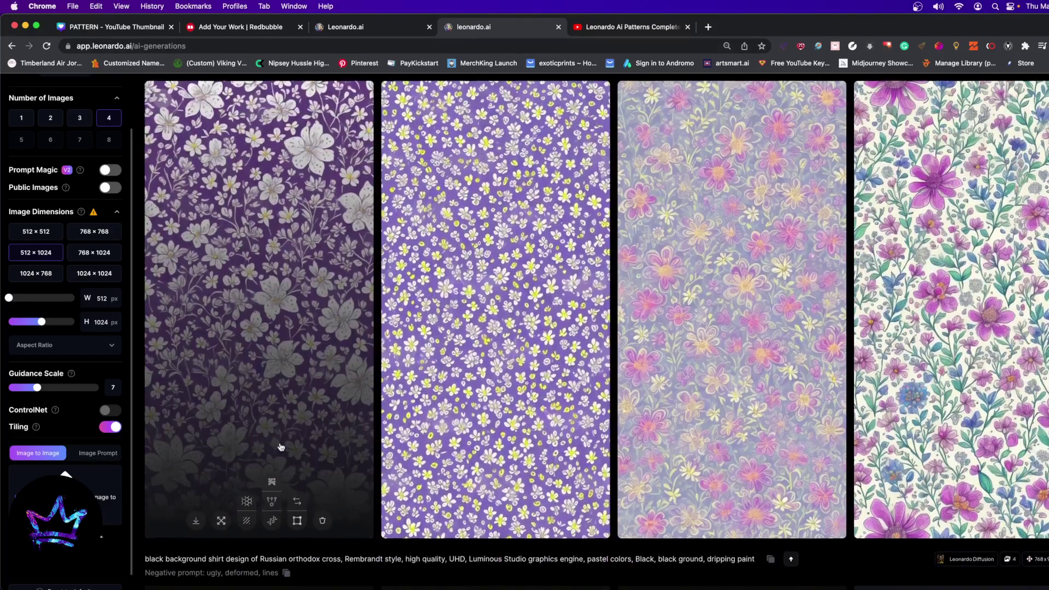
{"action": "scroll", "coordinate": [304, 428], "scroll_direction": "up", "scroll_amount": 3}
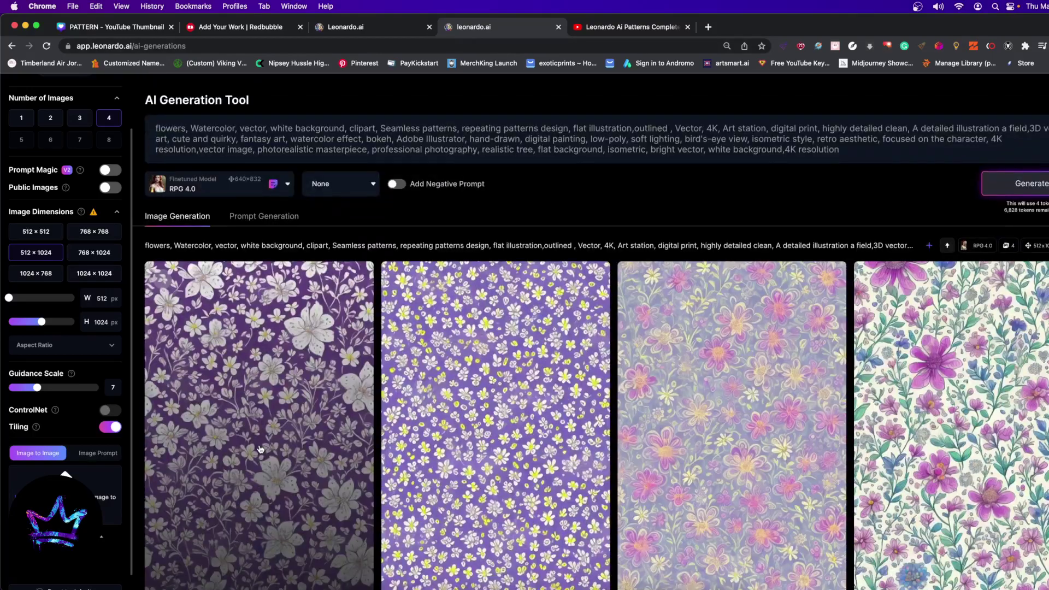
{"action": "scroll", "coordinate": [260, 449], "scroll_direction": "down", "scroll_amount": 4}
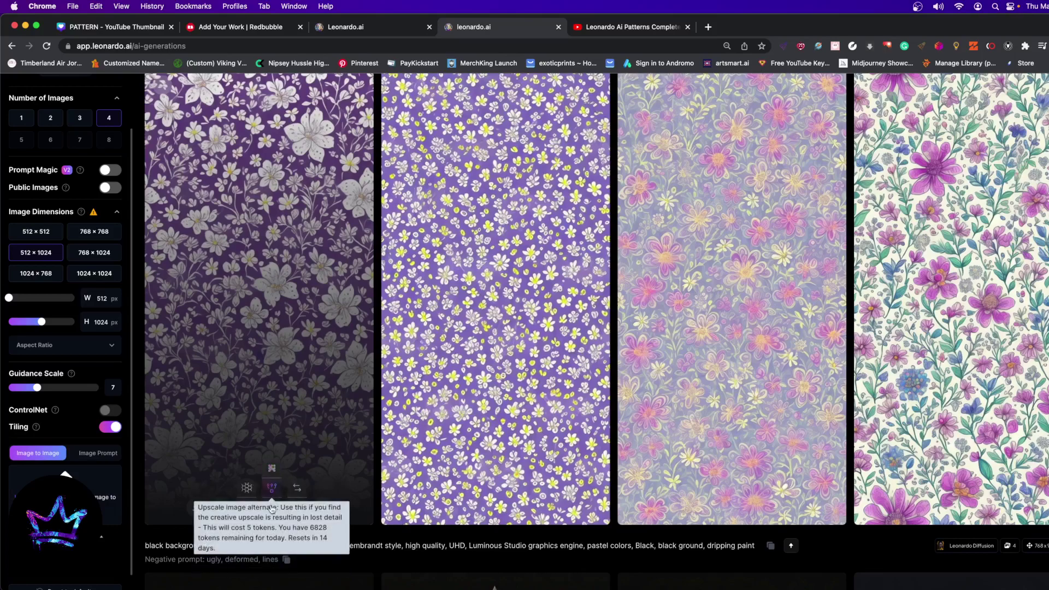
{"action": "left_click", "coordinate": [271, 494]}
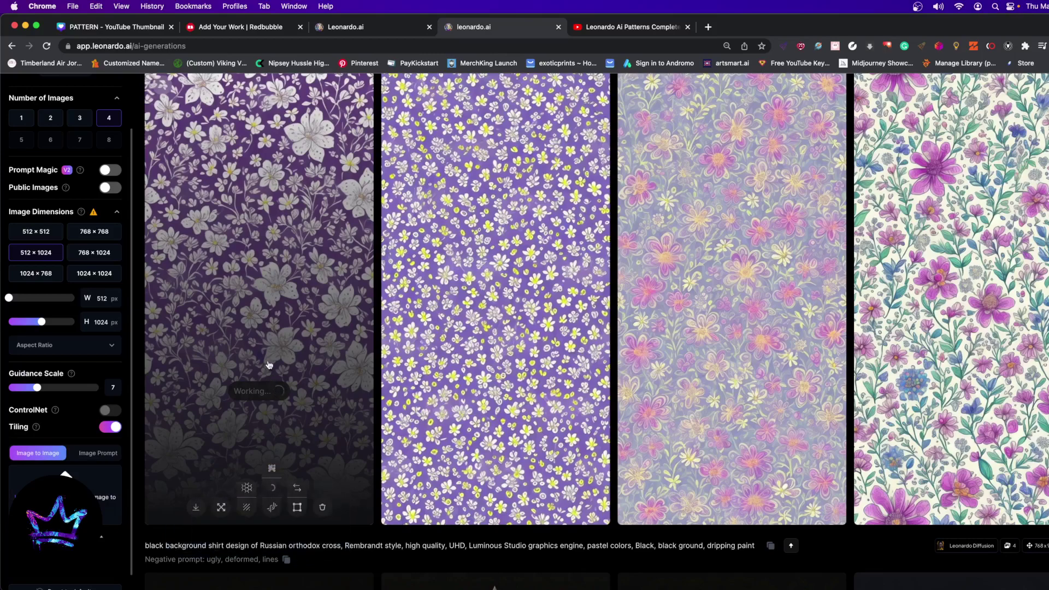
{"action": "left_click", "coordinate": [272, 470]}
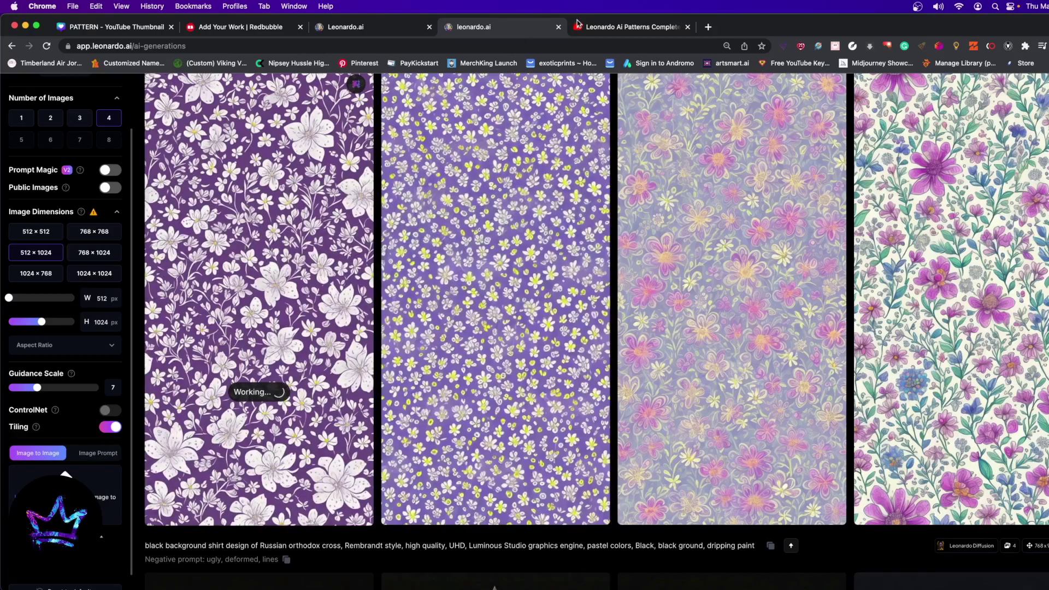
Switch to the YouTube video on Leonardo Ai patterns and read through the viewer comments about upscaling and seamlessness.
{"action": "left_click", "coordinate": [585, 27]}
{"action": "scroll", "coordinate": [434, 445], "scroll_direction": "down", "scroll_amount": 20}
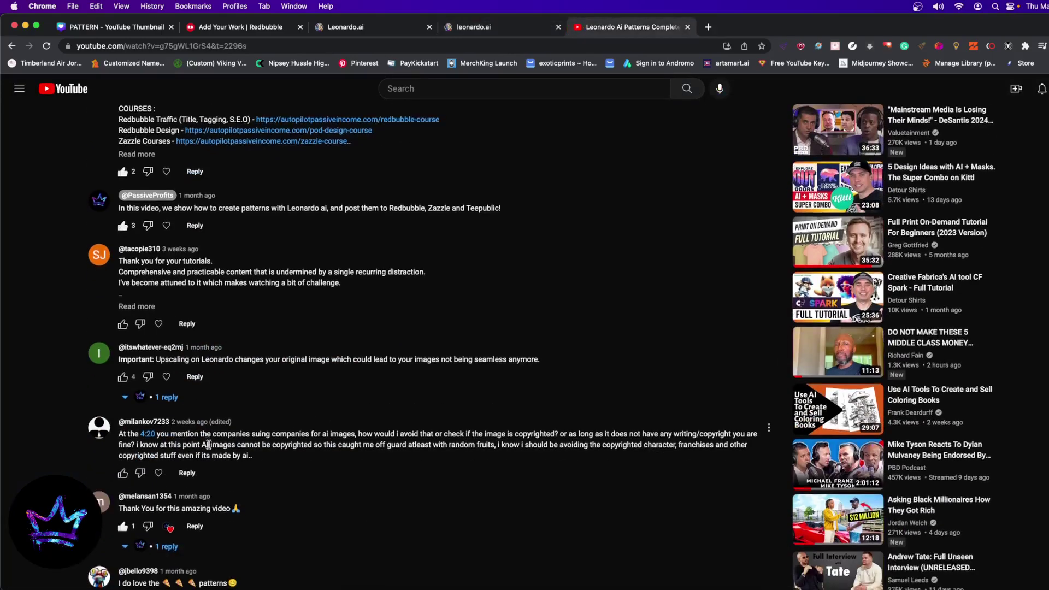
{"action": "scroll", "coordinate": [133, 378], "scroll_direction": "down", "scroll_amount": 5}
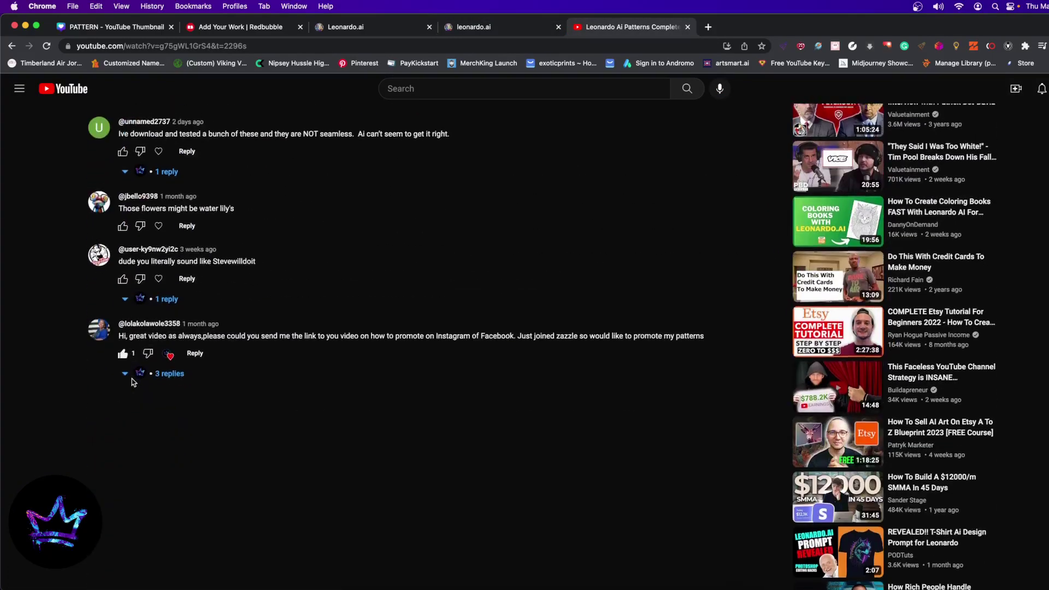
{"action": "scroll", "coordinate": [133, 378], "scroll_direction": "up", "scroll_amount": 20}
{"action": "scroll", "coordinate": [243, 442], "scroll_direction": "down", "scroll_amount": 7}
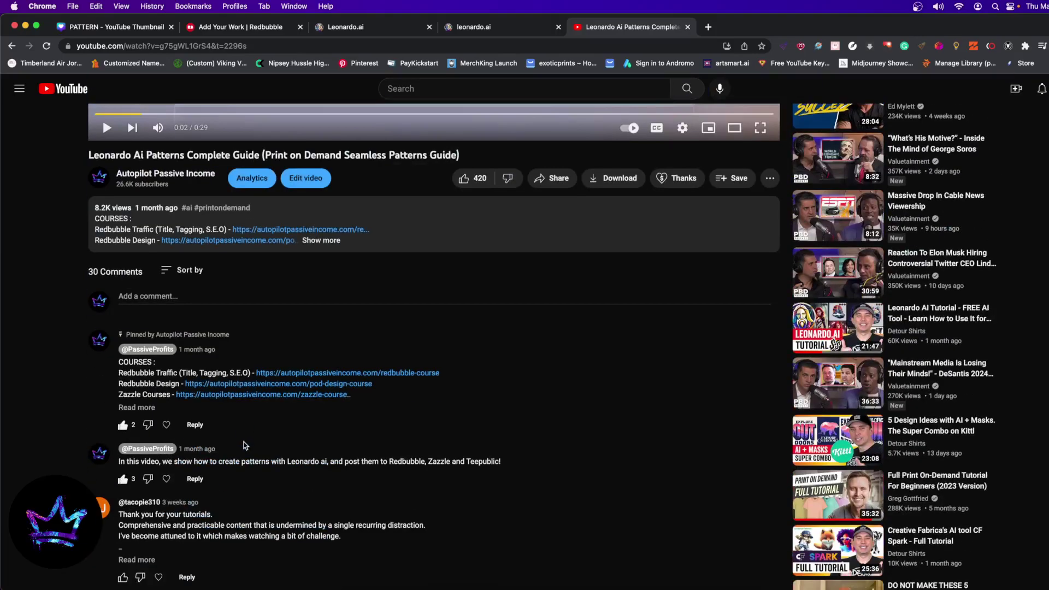
{"action": "scroll", "coordinate": [243, 441], "scroll_direction": "down", "scroll_amount": 2}
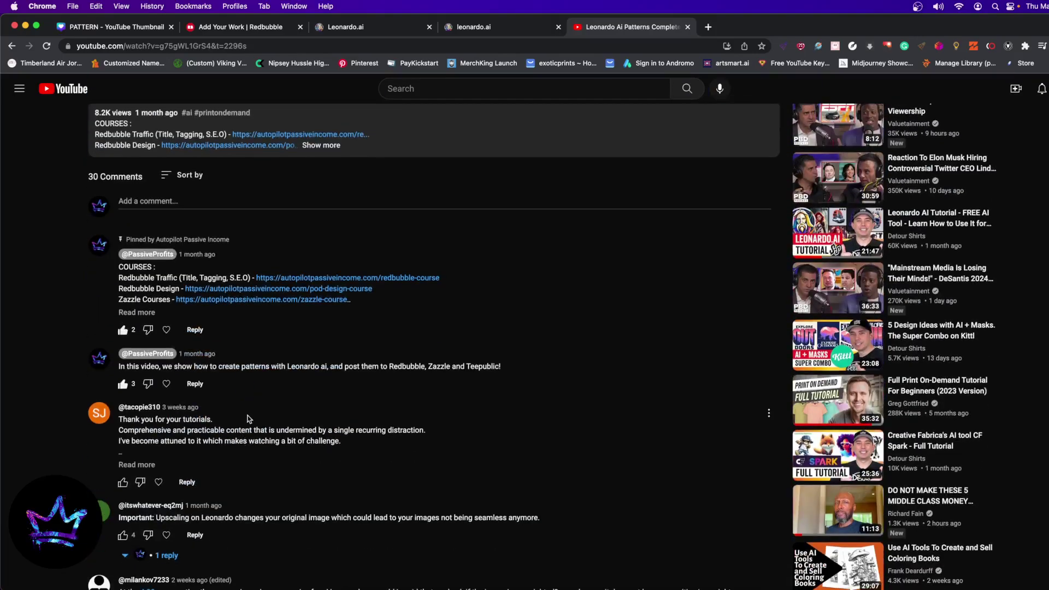
{"action": "scroll", "coordinate": [247, 418], "scroll_direction": "up", "scroll_amount": 10}
Return to the Canva pattern design, zoom out to 111%, and align the left lemon tile flush against the right one.
{"action": "left_click", "coordinate": [253, 28]}
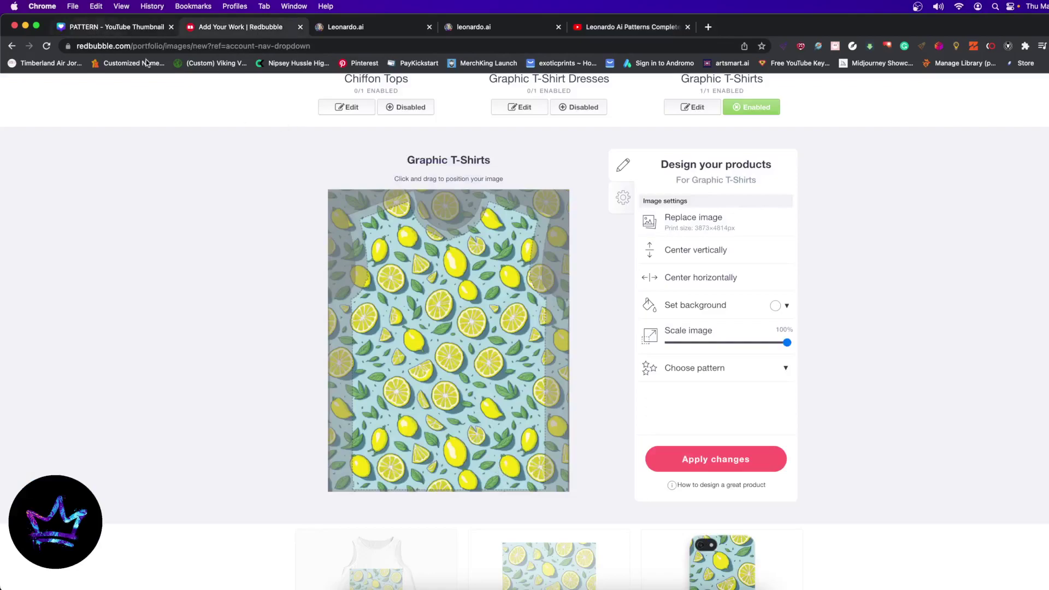
{"action": "left_click", "coordinate": [108, 30]}
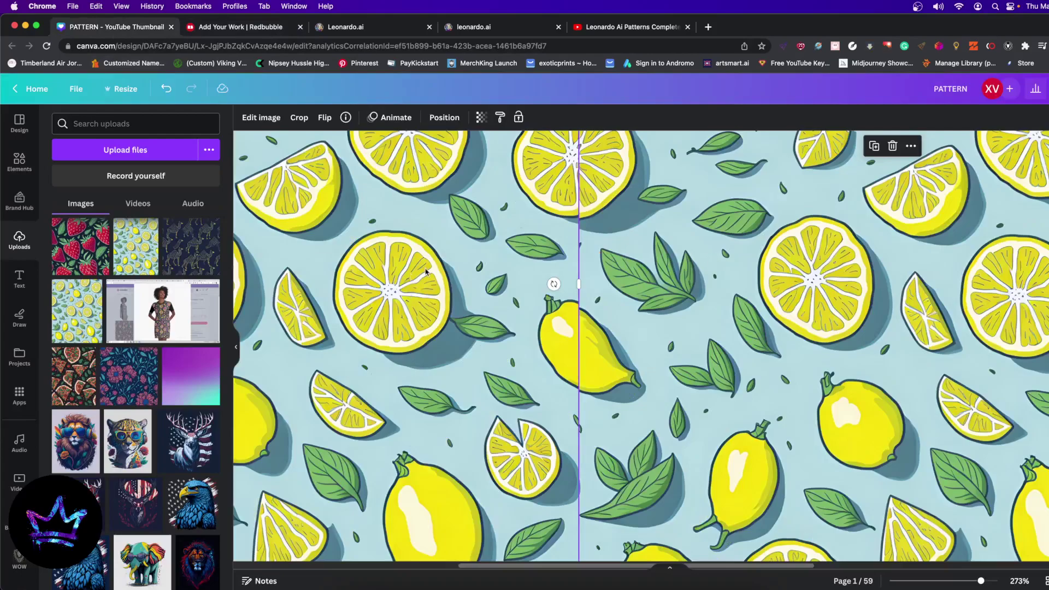
{"action": "left_click_drag", "start_coordinate": [426, 271], "coordinate": [502, 321]}
{"action": "left_click_drag", "start_coordinate": [976, 580], "coordinate": [956, 581]}
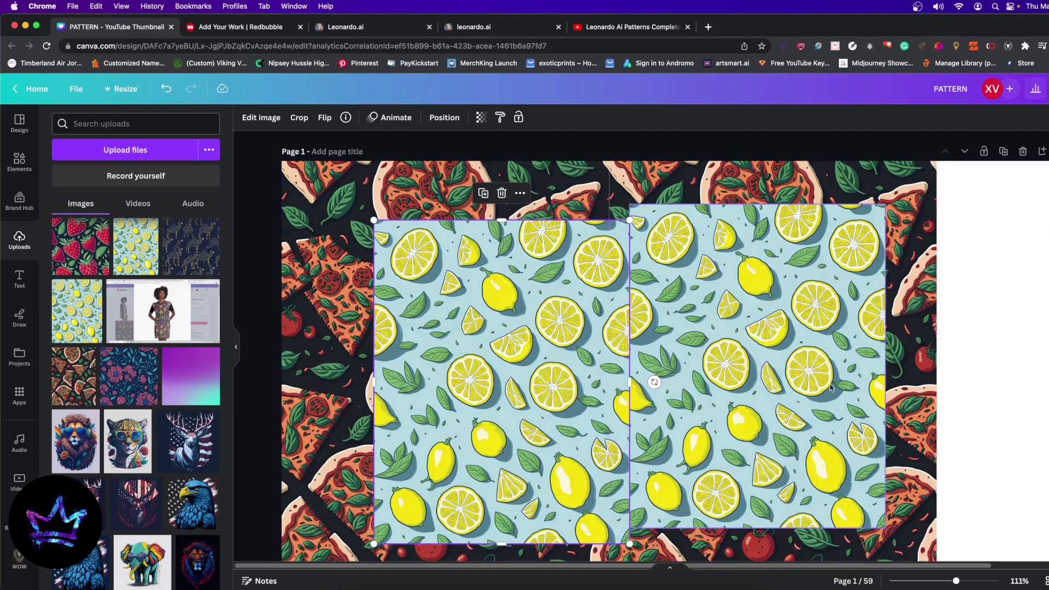
{"action": "left_click_drag", "start_coordinate": [513, 360], "coordinate": [517, 344]}
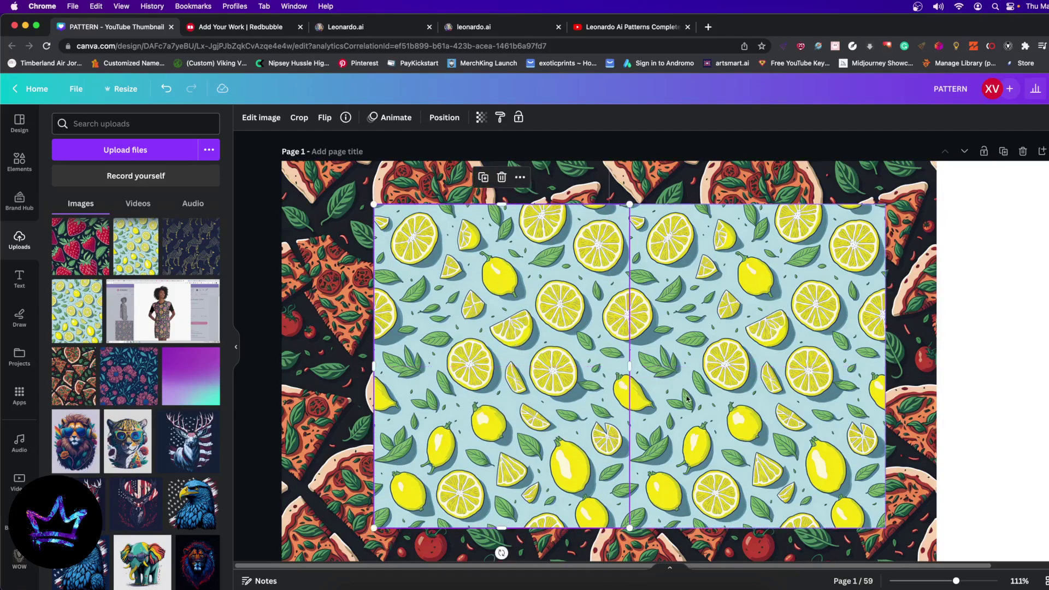
{"action": "left_click", "coordinate": [993, 423]}
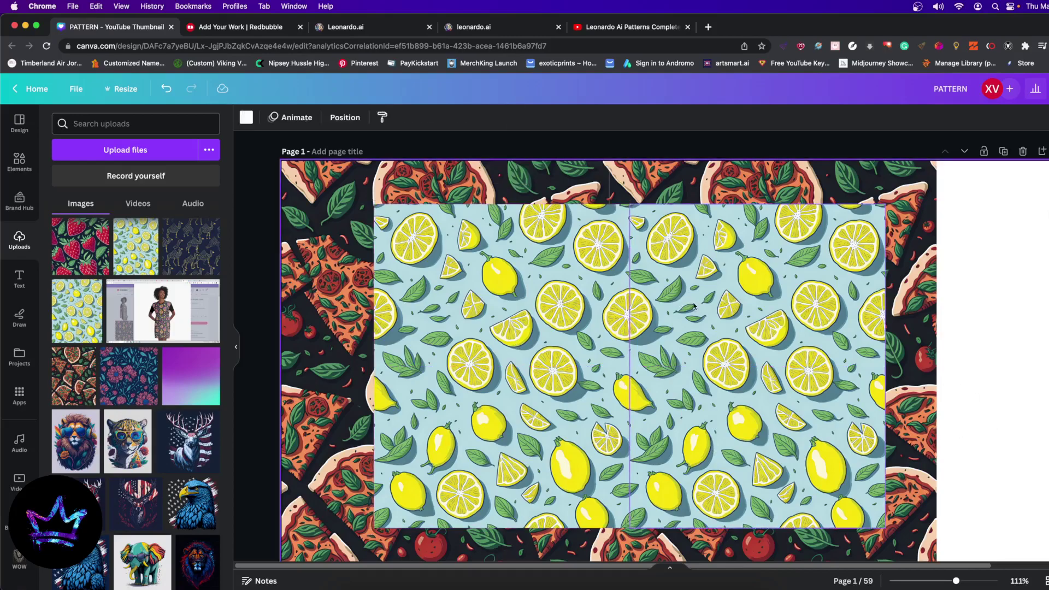
Move both lemon tiles up and to the right on the page, leaving a gap between them.
{"action": "left_click_drag", "start_coordinate": [656, 297], "coordinate": [727, 277]}
{"action": "left_click_drag", "start_coordinate": [521, 339], "coordinate": [596, 317]}
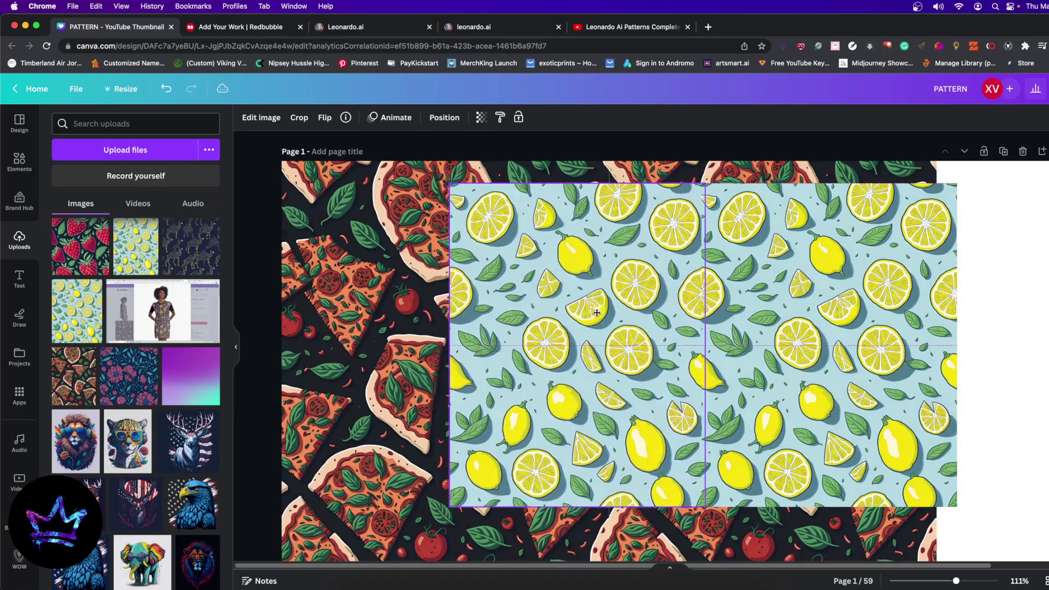
{"action": "left_click_drag", "start_coordinate": [556, 287], "coordinate": [550, 299]}
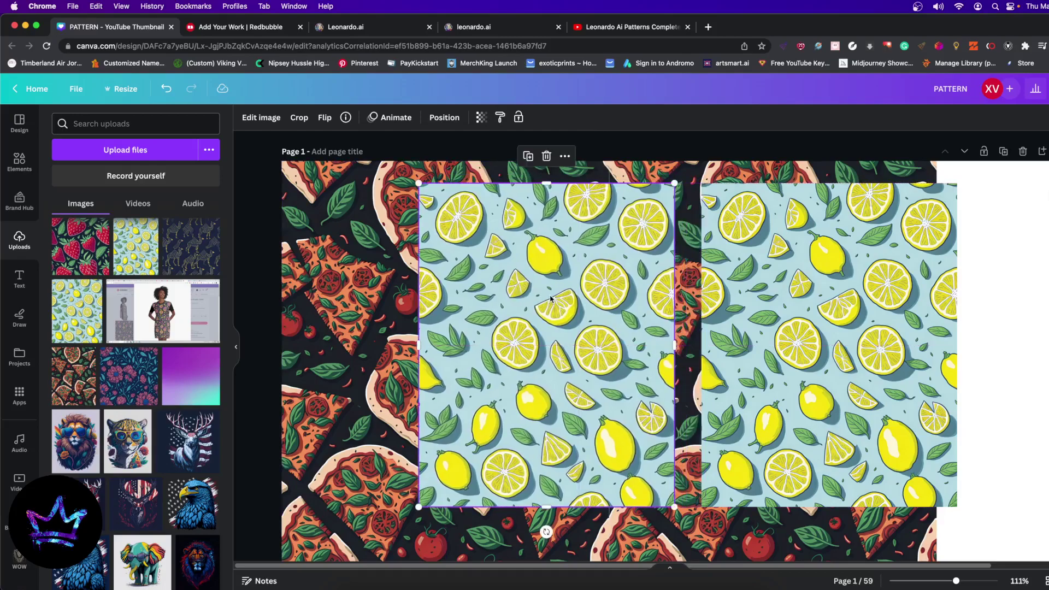
Switch back to the Redbubble upload page and shift the lemon pattern to a new position on the Graphic T-Shirts design.
{"action": "left_click", "coordinate": [261, 25]}
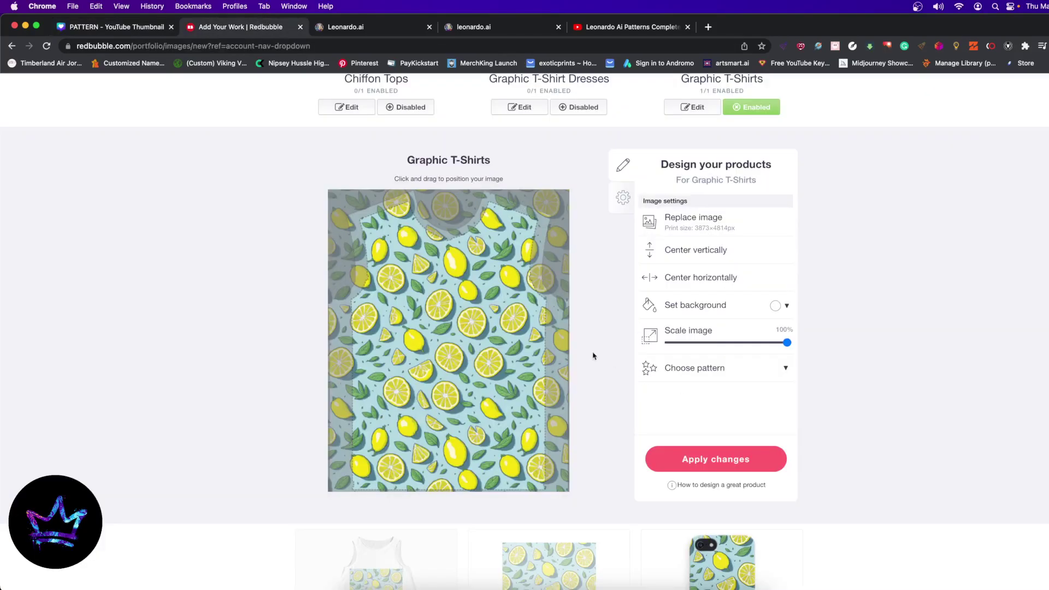
{"action": "left_click_drag", "start_coordinate": [522, 346], "coordinate": [468, 352]}
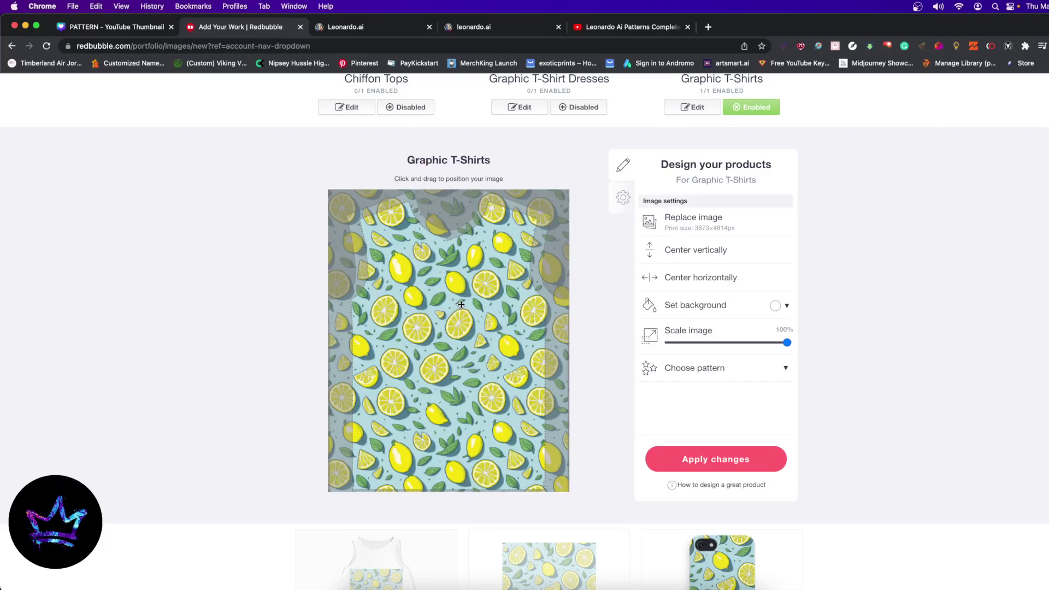
{"action": "scroll", "coordinate": [461, 304], "scroll_direction": "up", "scroll_amount": 5}
{"action": "scroll", "coordinate": [487, 306], "scroll_direction": "down", "scroll_amount": 5}
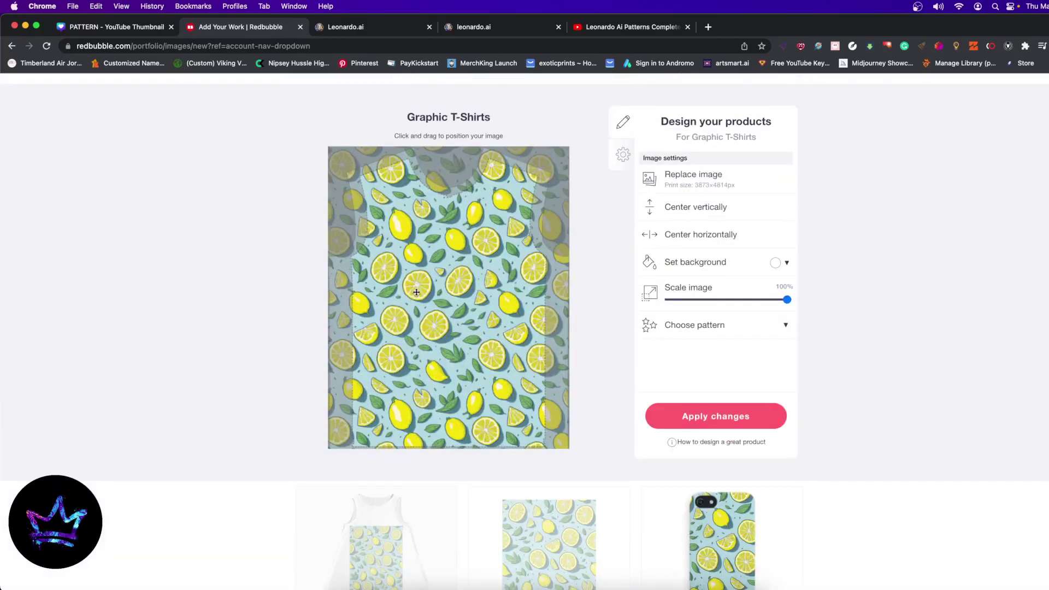
Enable the Duvets, Comforters & Shower Curtains products and open their design for editing.
{"action": "scroll", "coordinate": [417, 292], "scroll_direction": "down", "scroll_amount": 10}
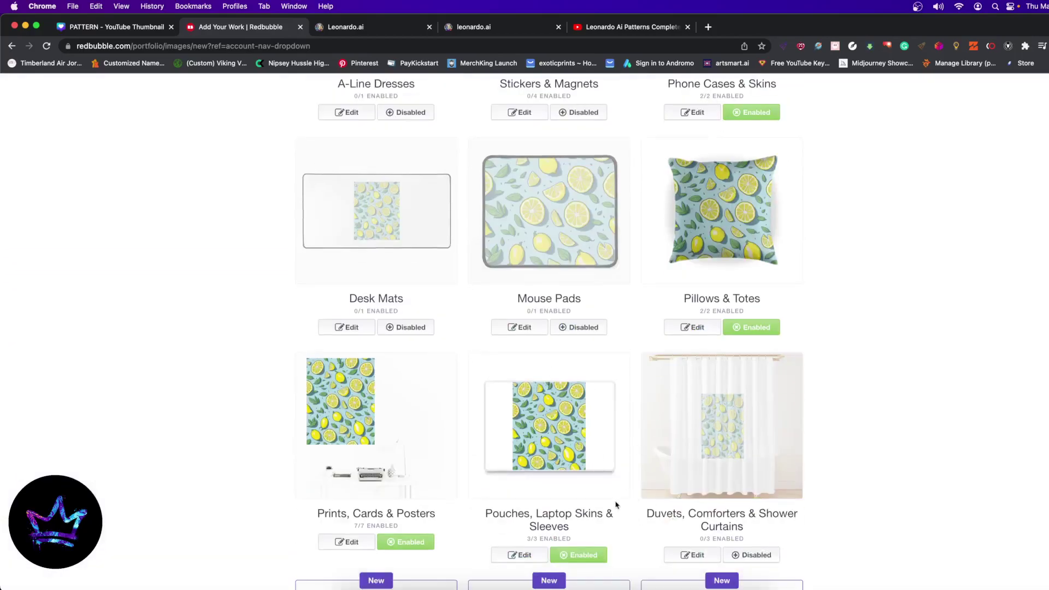
{"action": "scroll", "coordinate": [615, 505], "scroll_direction": "down", "scroll_amount": 2}
{"action": "left_click", "coordinate": [760, 456]}
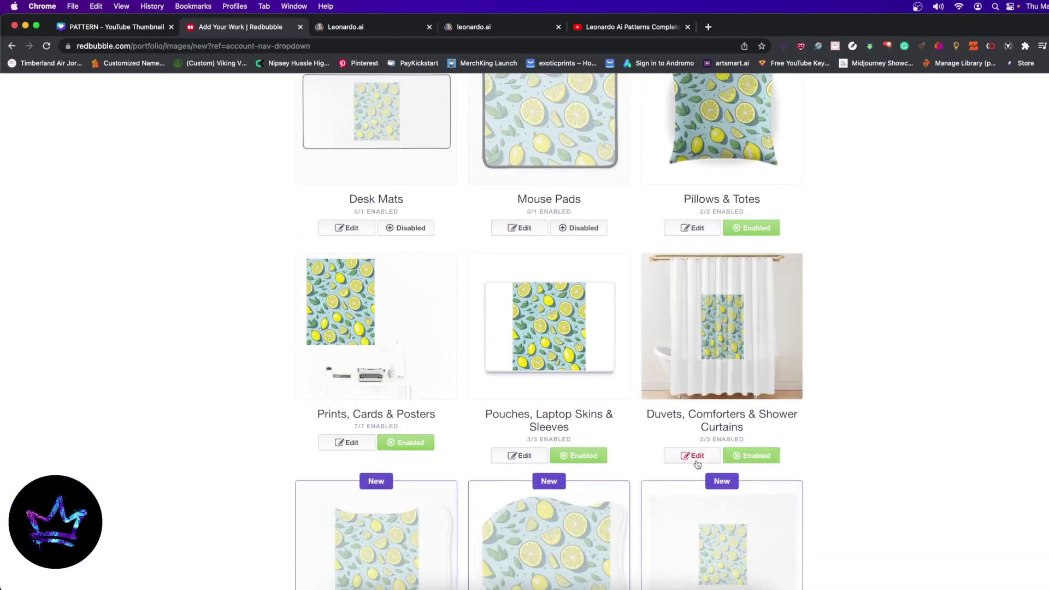
{"action": "left_click", "coordinate": [694, 455]}
Set the Duvets, Comforters & Shower Curtains pattern to Regular grid.
{"action": "scroll", "coordinate": [696, 341], "scroll_direction": "down", "scroll_amount": 10}
{"action": "scroll", "coordinate": [686, 251], "scroll_direction": "up", "scroll_amount": 4}
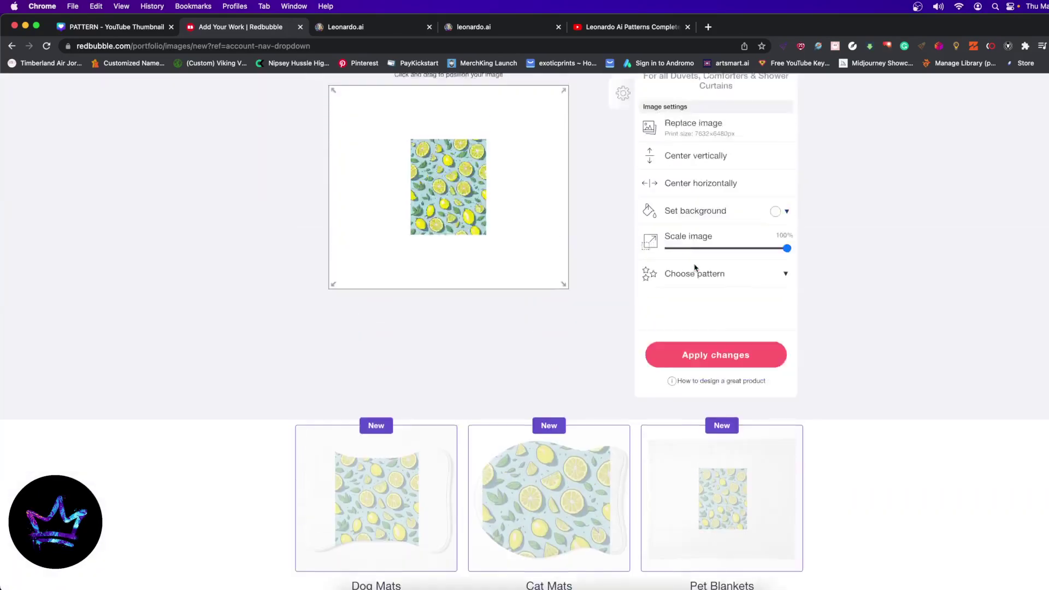
{"action": "scroll", "coordinate": [695, 268], "scroll_direction": "up", "scroll_amount": 3}
{"action": "left_click", "coordinate": [715, 402]}
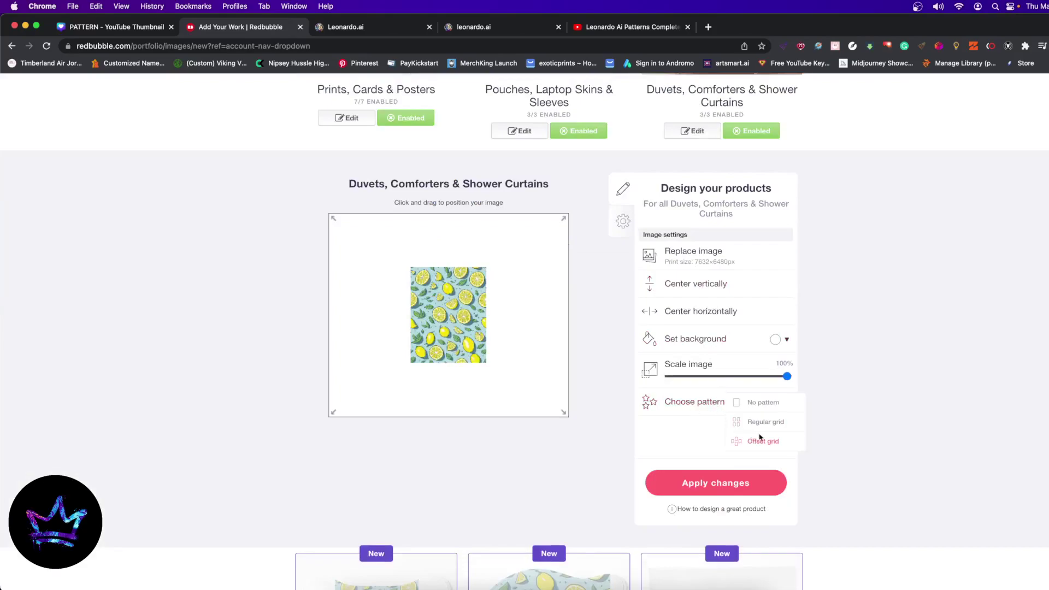
{"action": "left_click", "coordinate": [755, 423]}
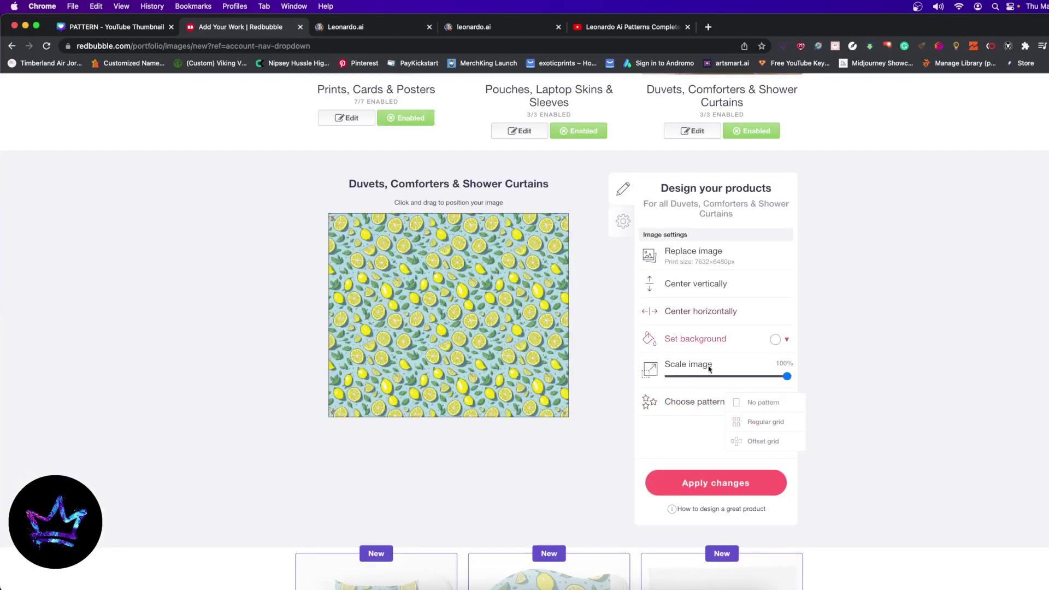
Check the shower curtain preview and move the lemon pattern upward on the Duvets, Comforters & Shower Curtains design.
{"action": "scroll", "coordinate": [425, 319], "scroll_direction": "up", "scroll_amount": 5}
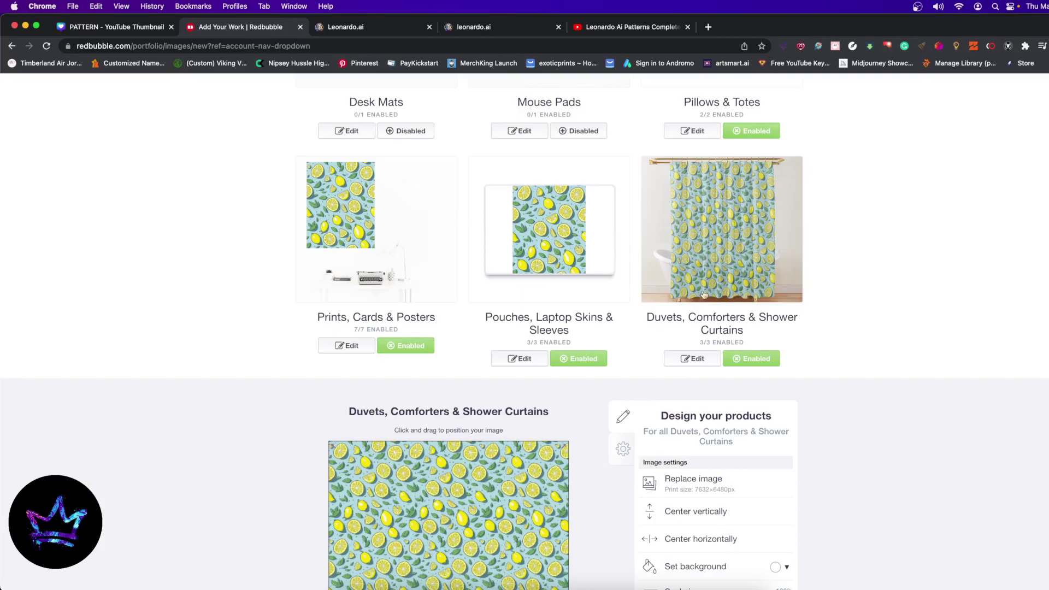
{"action": "scroll", "coordinate": [476, 411], "scroll_direction": "down", "scroll_amount": 4}
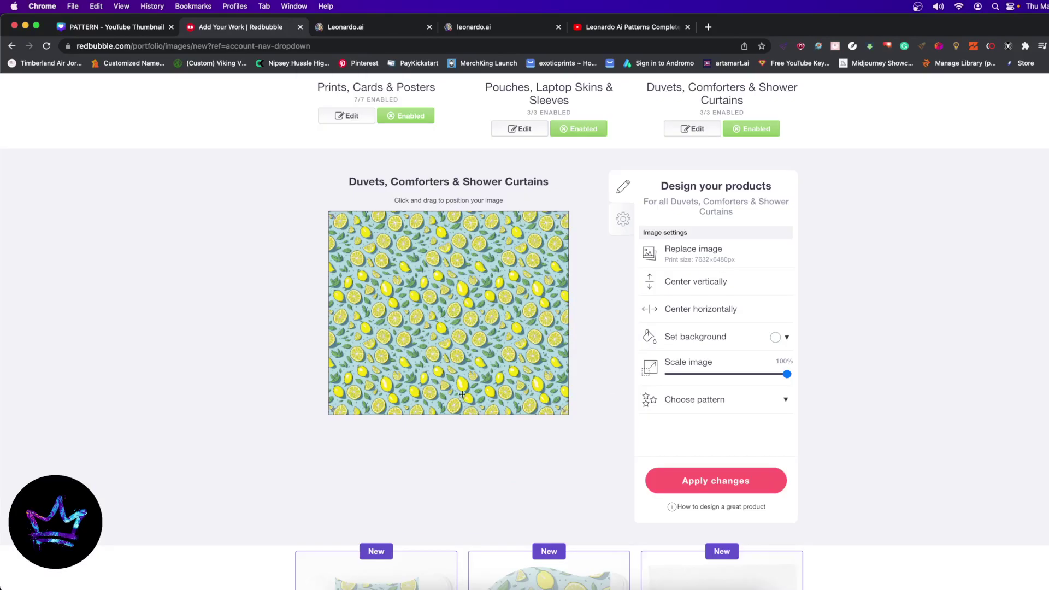
{"action": "left_click_drag", "start_coordinate": [462, 394], "coordinate": [470, 296]}
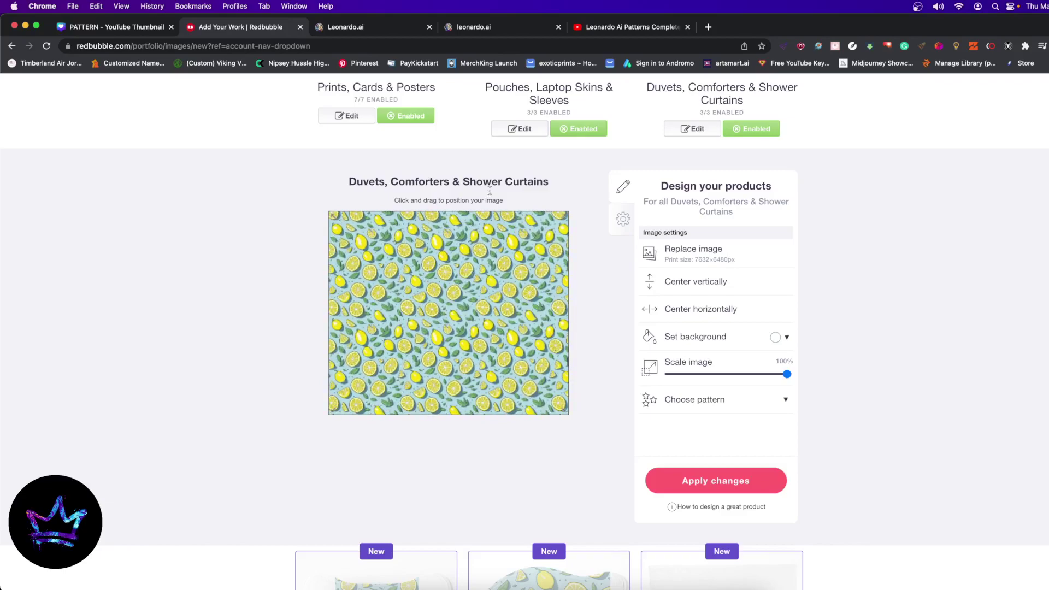
Switch to the Canva pattern design and snap the left lemon tile back flush against the right one.
{"action": "left_click", "coordinate": [109, 27]}
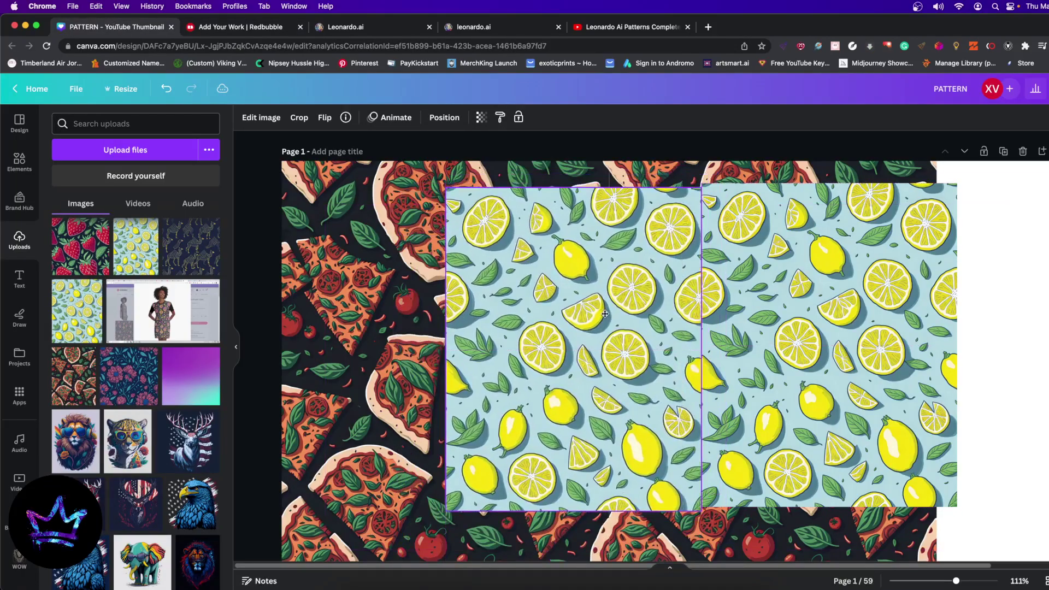
{"action": "left_click_drag", "start_coordinate": [605, 313], "coordinate": [604, 309]}
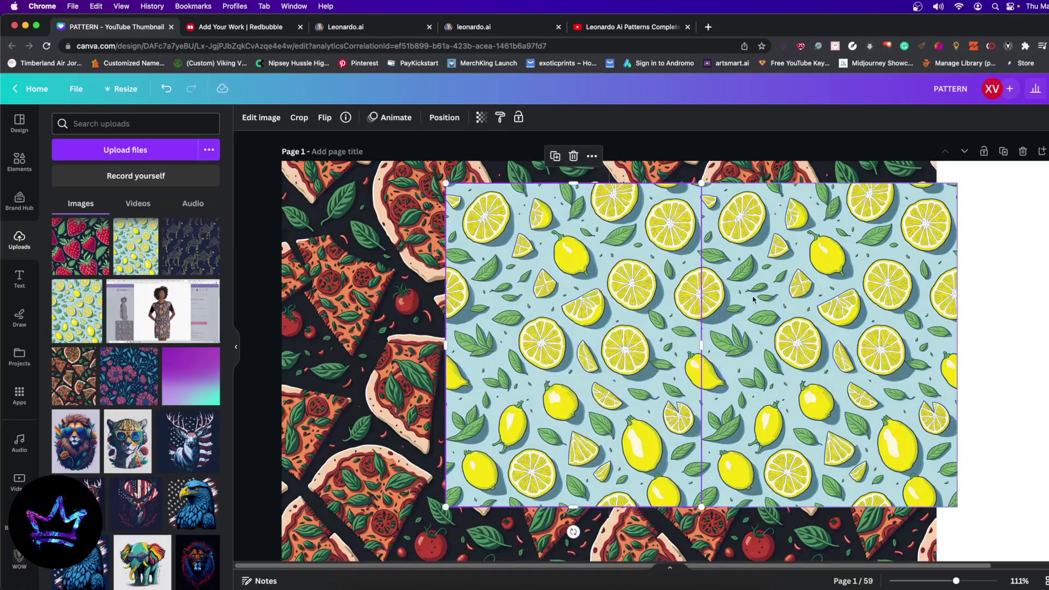
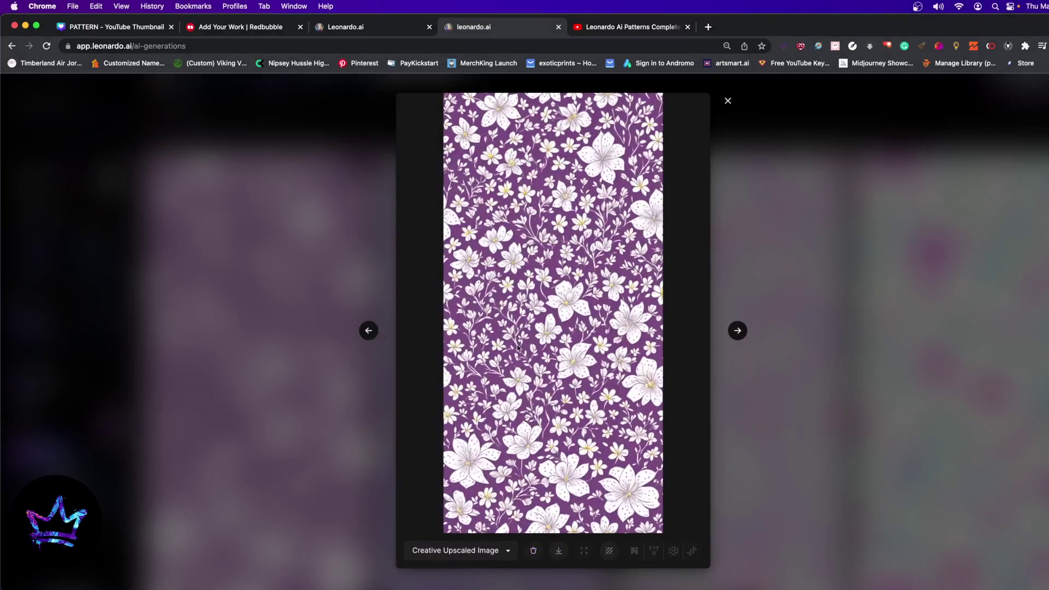
View the purple floral pattern as Original Image, open its image options, and return to the Creative Upscaled Image version.
{"action": "left_click", "coordinate": [438, 551]}
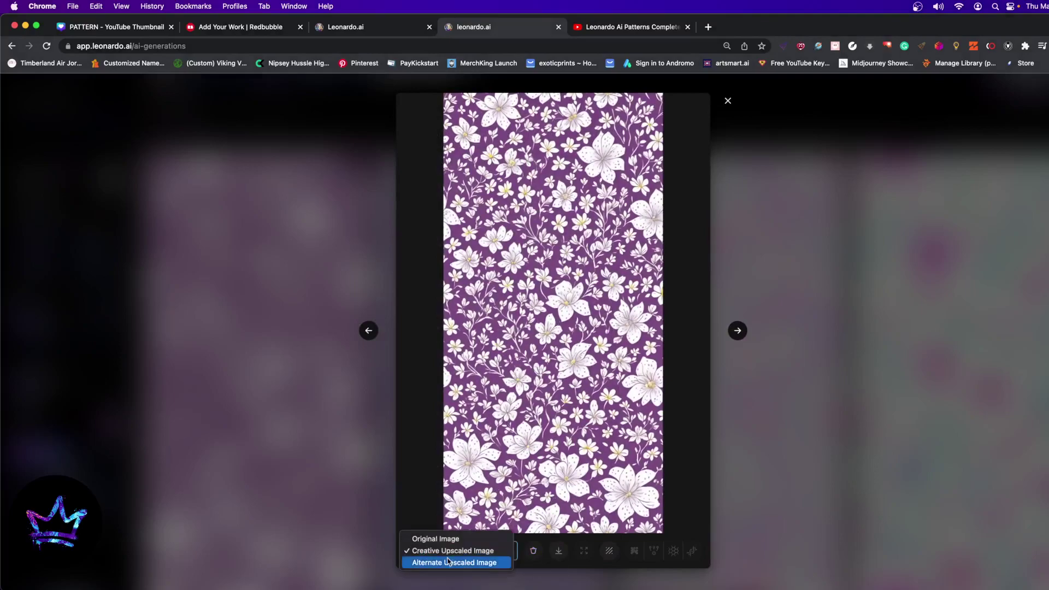
{"action": "left_click", "coordinate": [434, 538]}
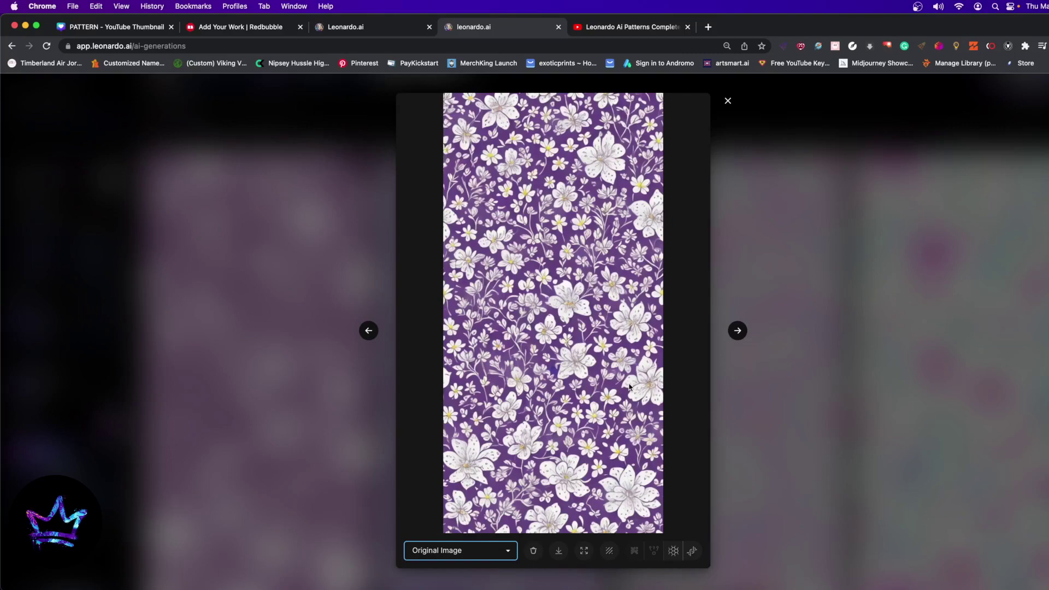
{"action": "right_click", "coordinate": [592, 261]}
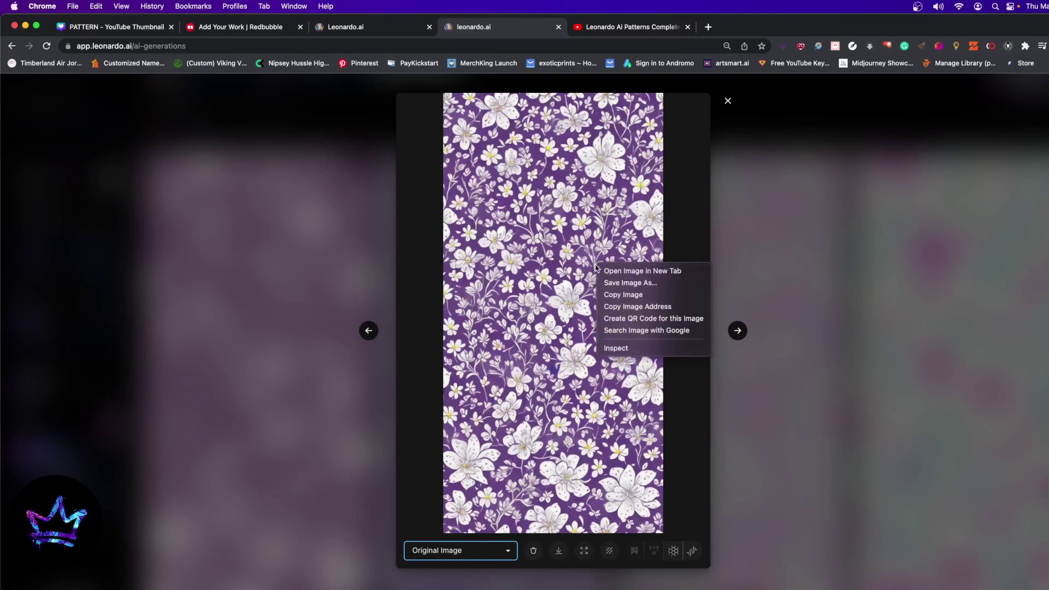
{"action": "left_click", "coordinate": [615, 305]}
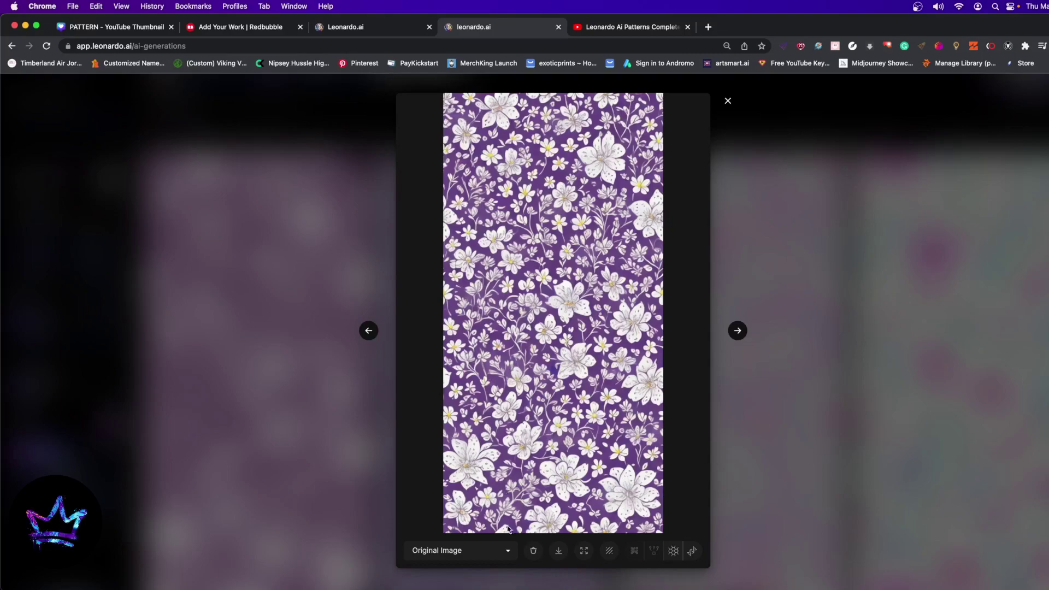
{"action": "left_click", "coordinate": [456, 556]}
{"action": "left_click", "coordinate": [439, 567]}
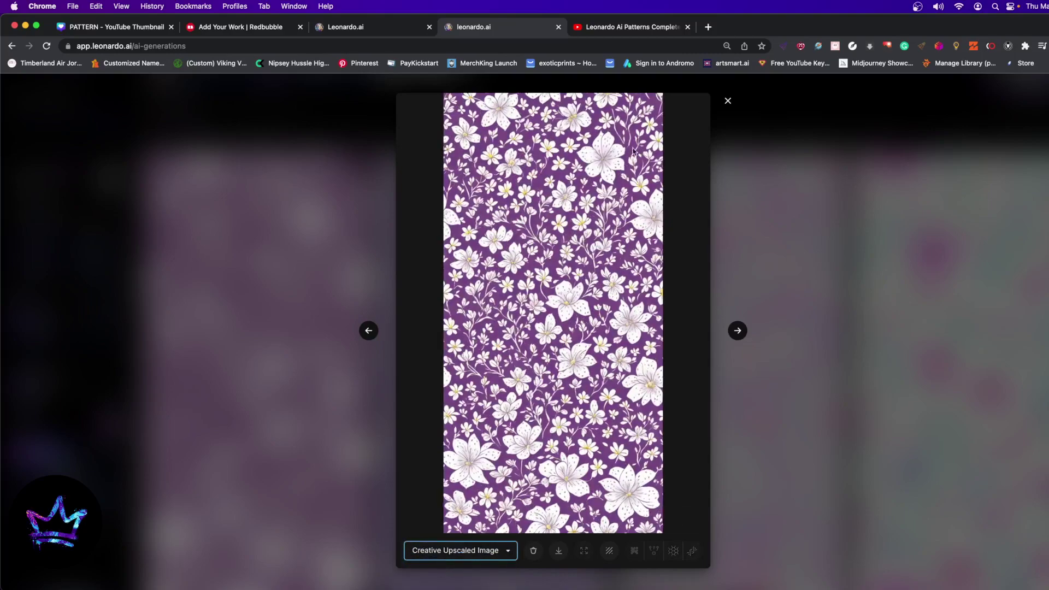
Compare the Original Image and Creative Upscaled Image versions of the purple floral pattern by alternating between them.
{"action": "left_click", "coordinate": [447, 553]}
{"action": "left_click", "coordinate": [440, 537]}
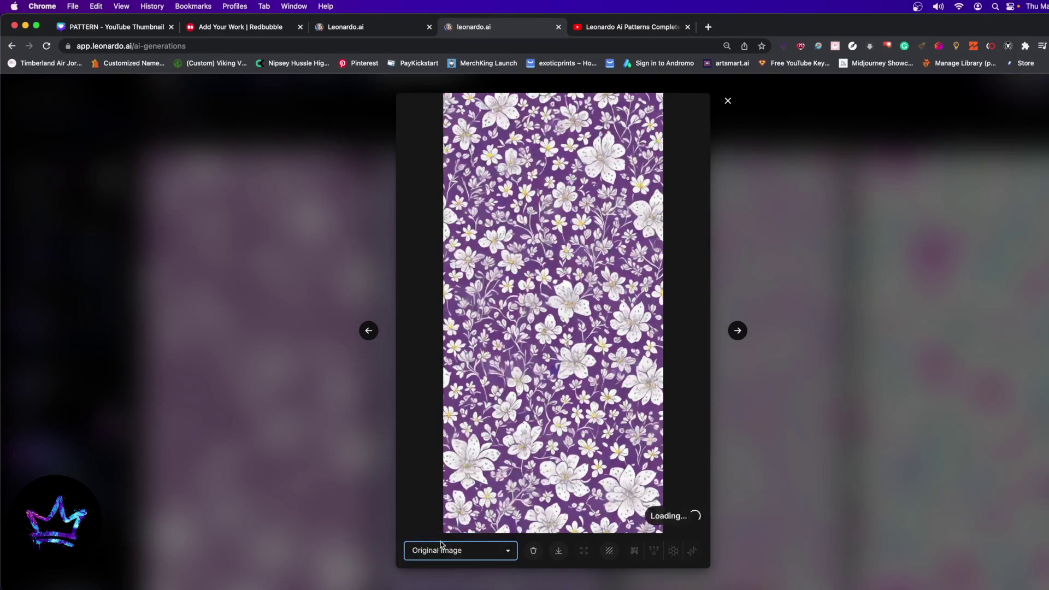
{"action": "left_click", "coordinate": [444, 552]}
{"action": "left_click", "coordinate": [437, 563]}
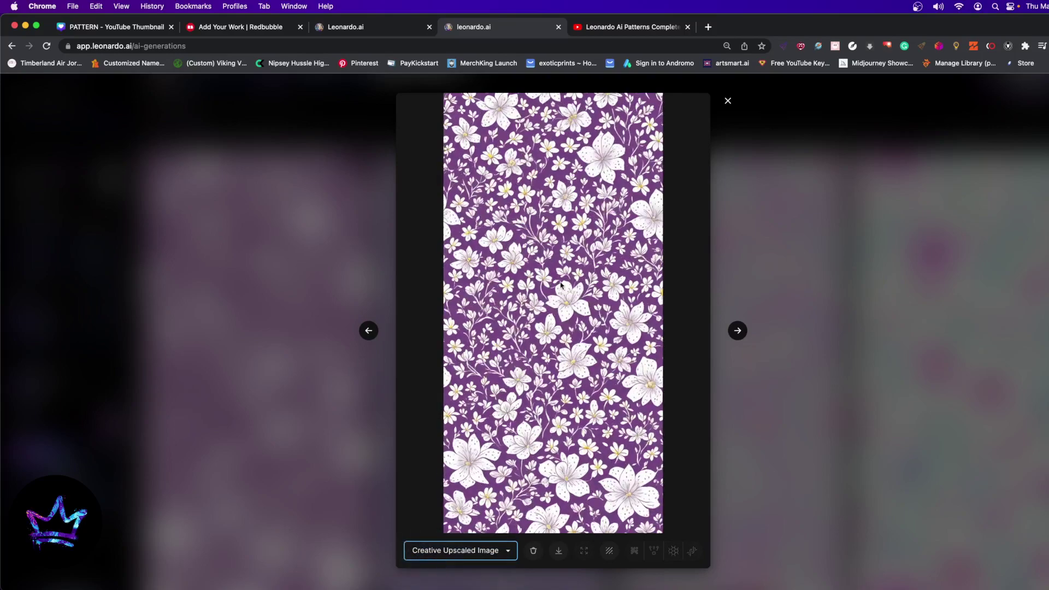
{"action": "left_click", "coordinate": [461, 551]}
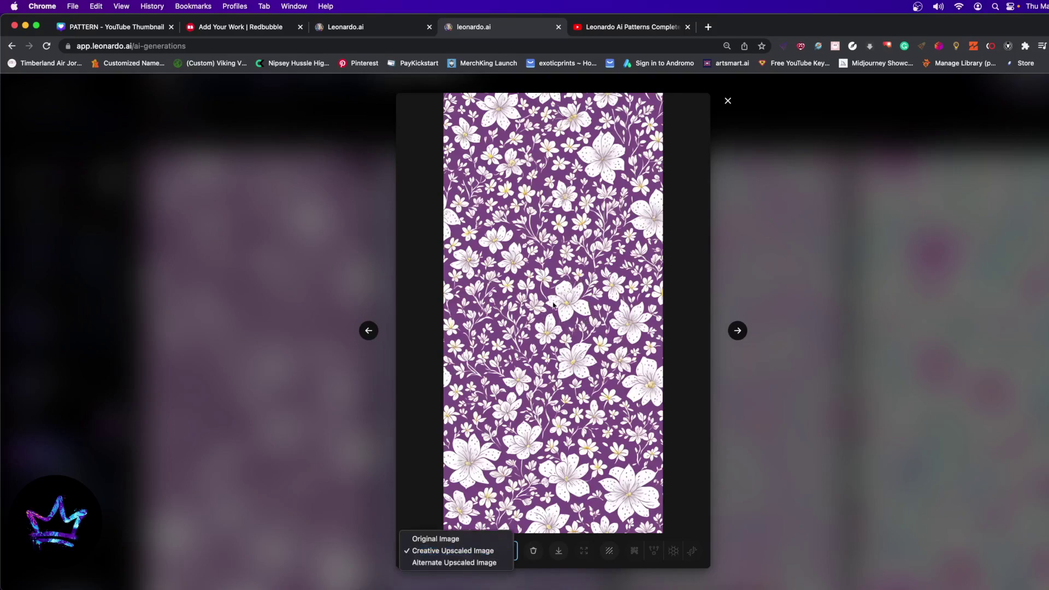
{"action": "left_click", "coordinate": [453, 540]}
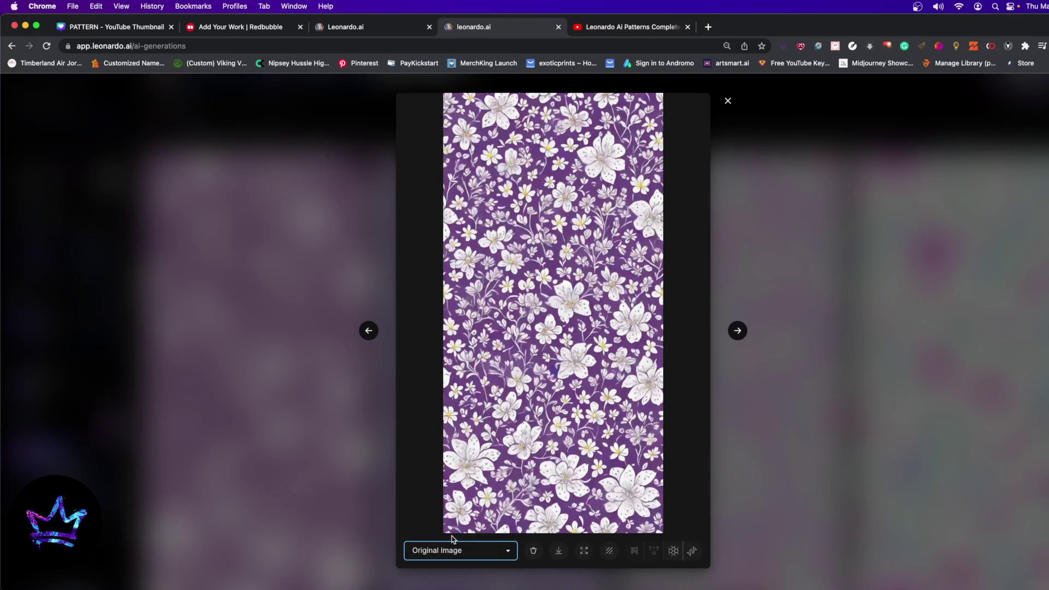
{"action": "left_click", "coordinate": [459, 557]}
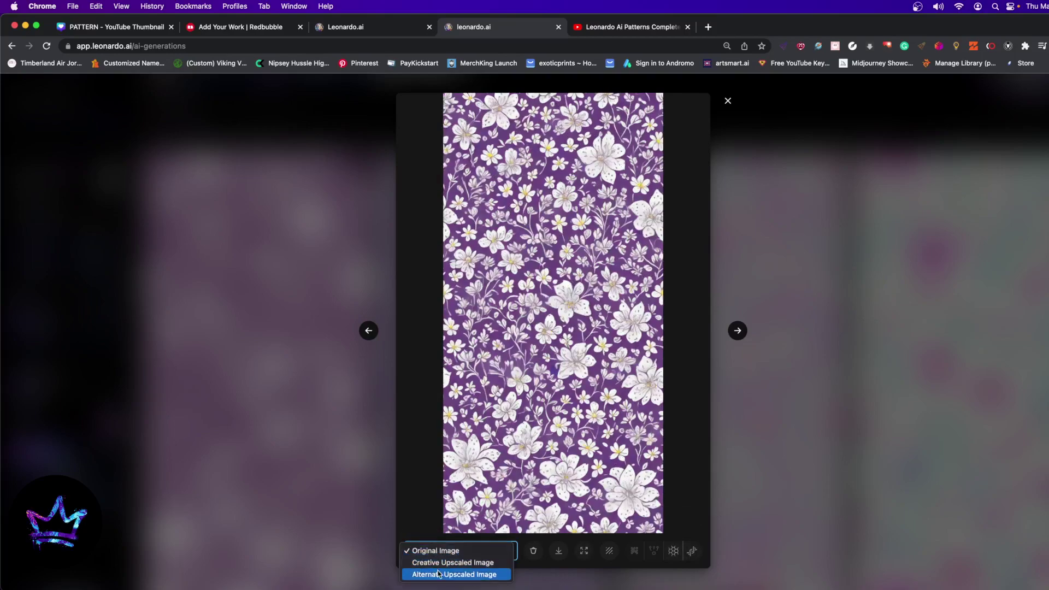
{"action": "left_click", "coordinate": [441, 565]}
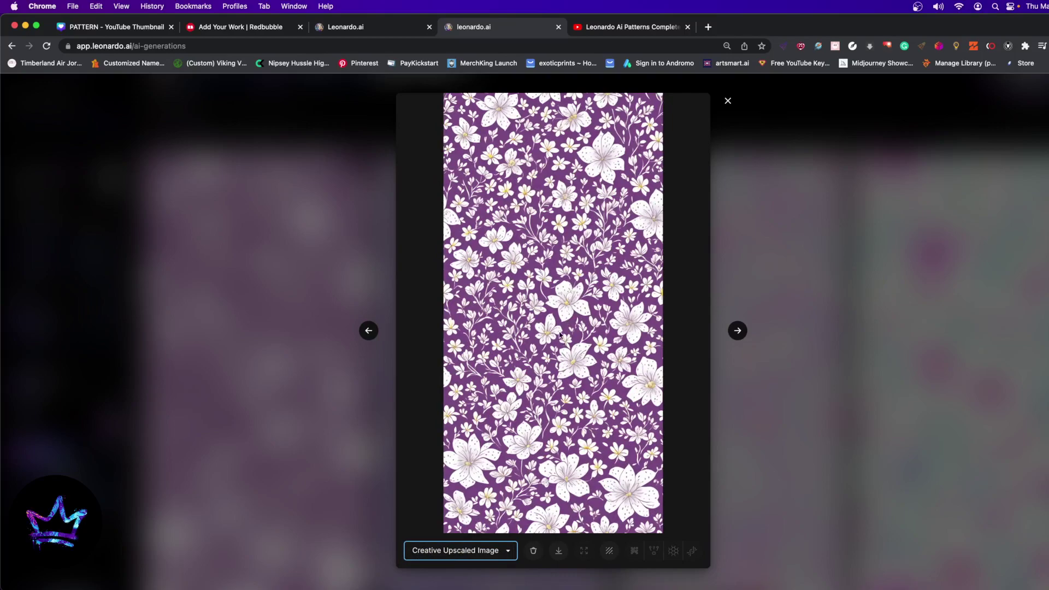
{"action": "left_click", "coordinate": [468, 551]}
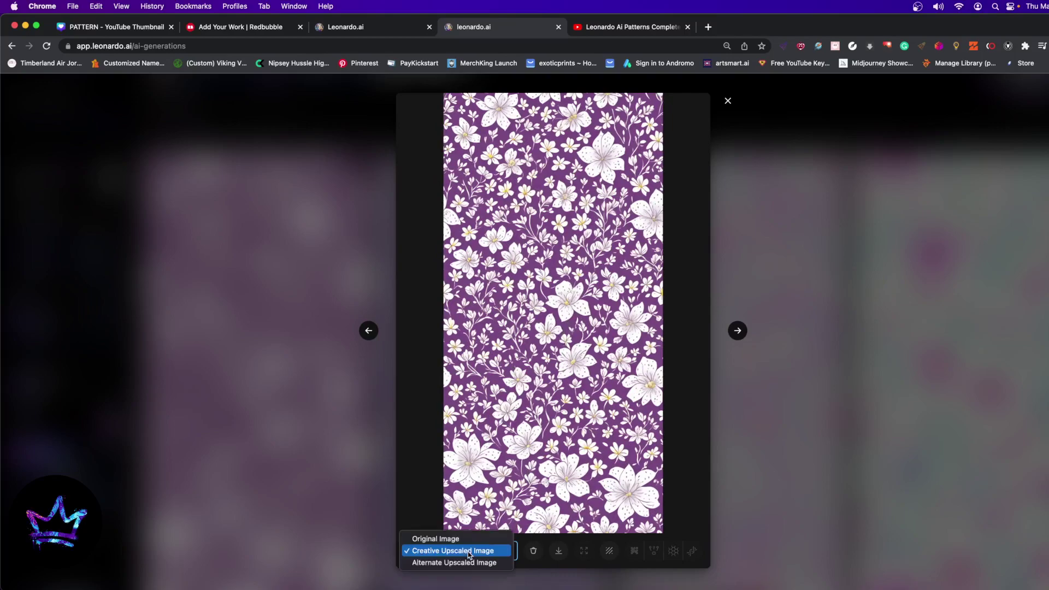
{"action": "left_click", "coordinate": [569, 388]}
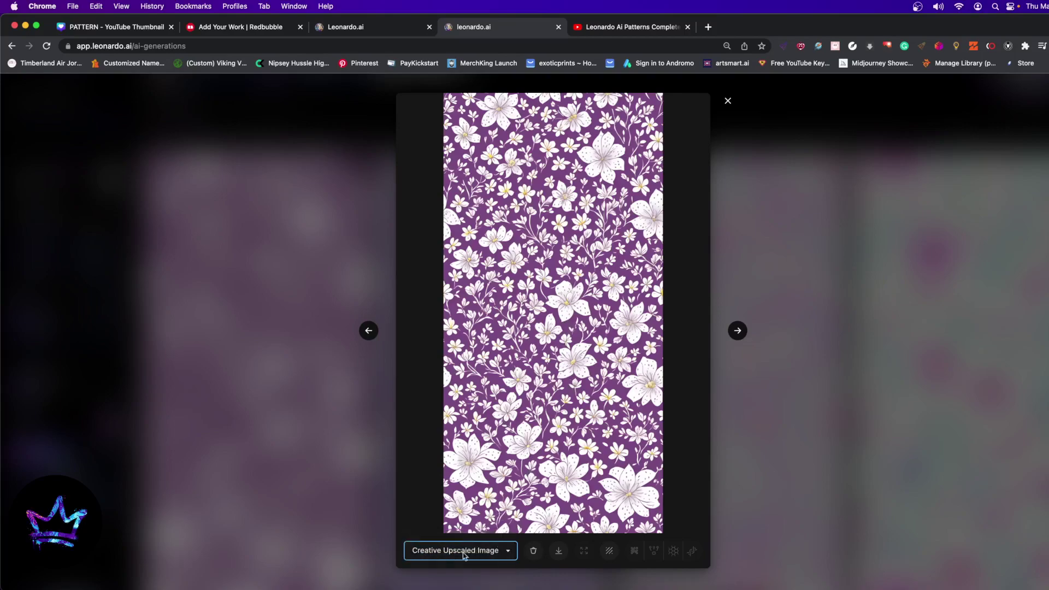
Compare the floral pattern's Alternate Upscaled Image with its Original Image, leaving Alternate Upscaled Image selected.
{"action": "left_click", "coordinate": [443, 555]}
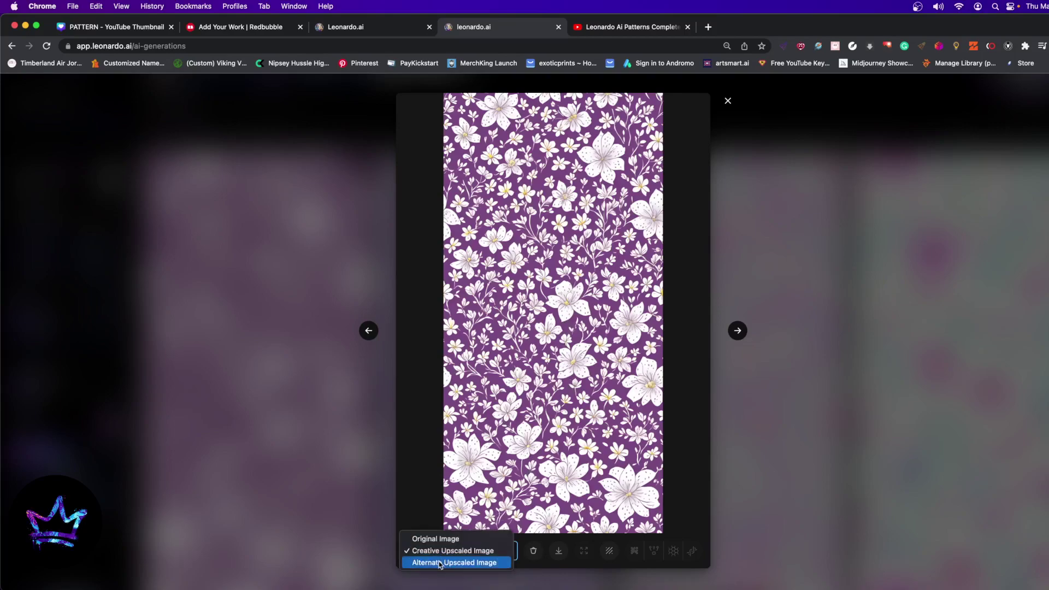
{"action": "left_click", "coordinate": [440, 562]}
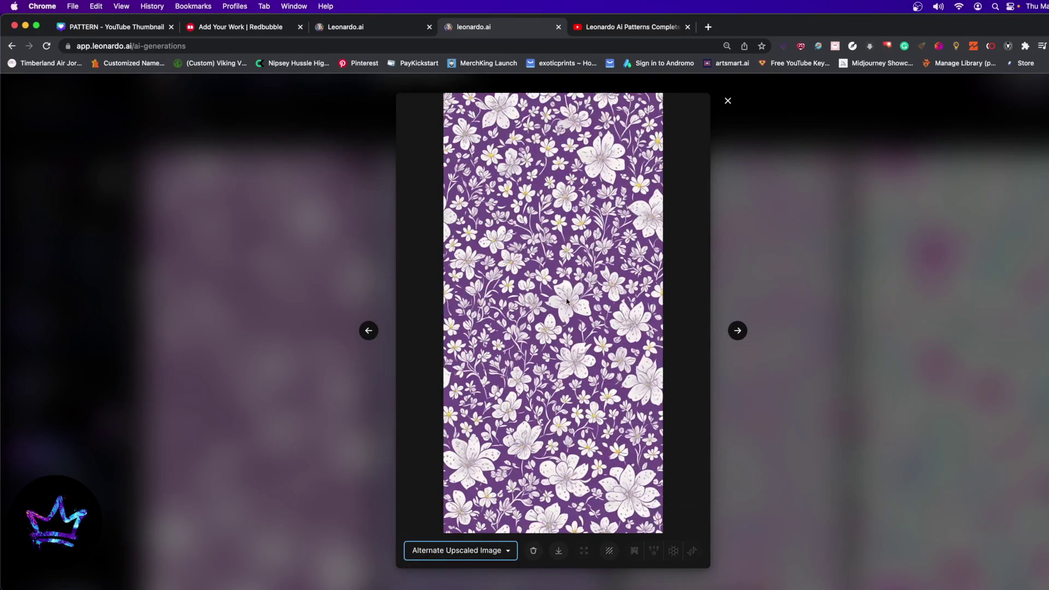
{"action": "left_click", "coordinate": [451, 553]}
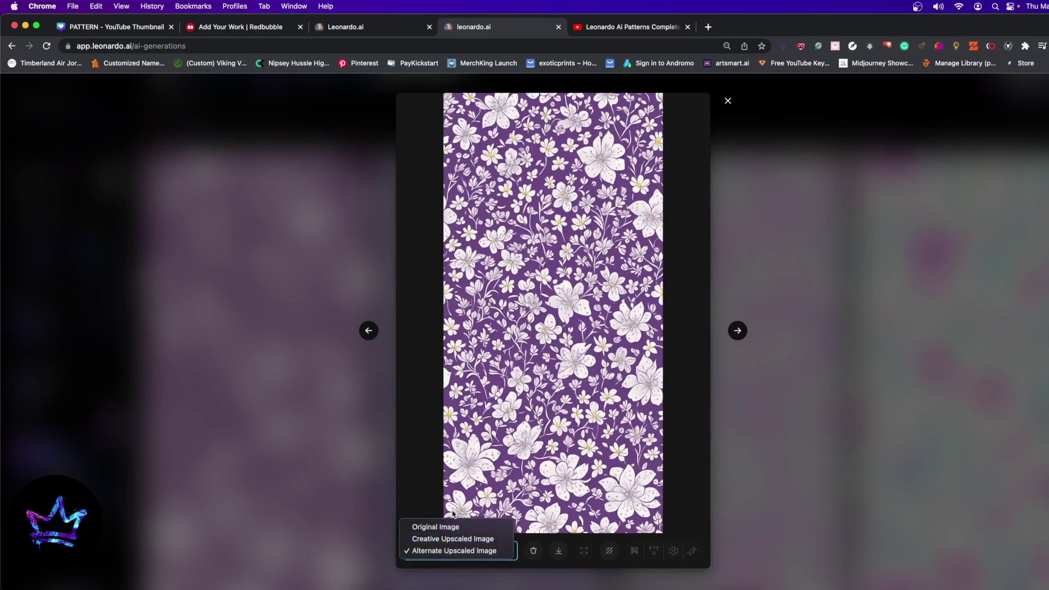
{"action": "left_click", "coordinate": [436, 526]}
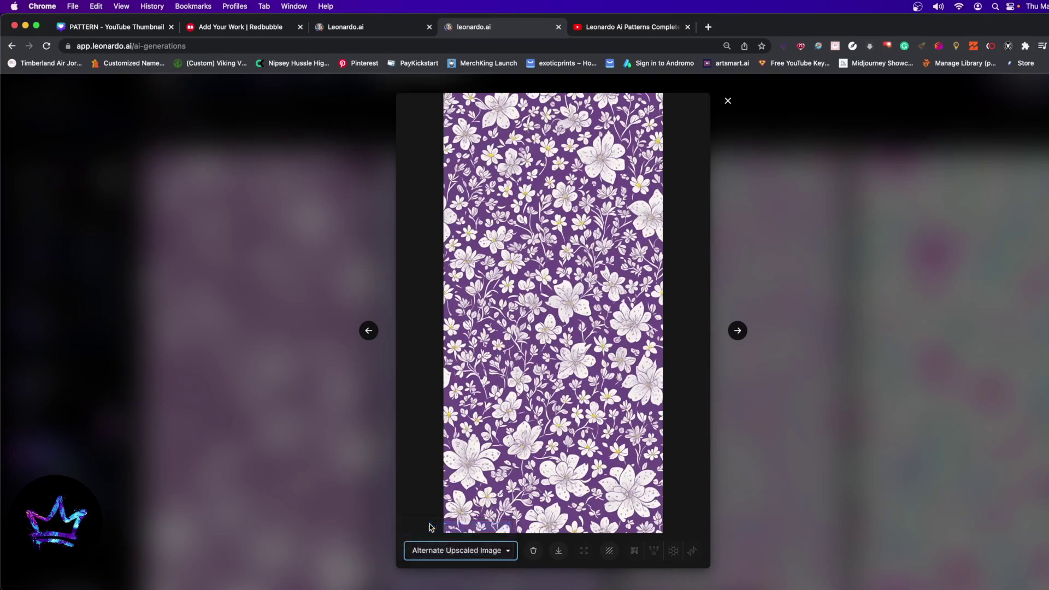
{"action": "left_click", "coordinate": [427, 550]}
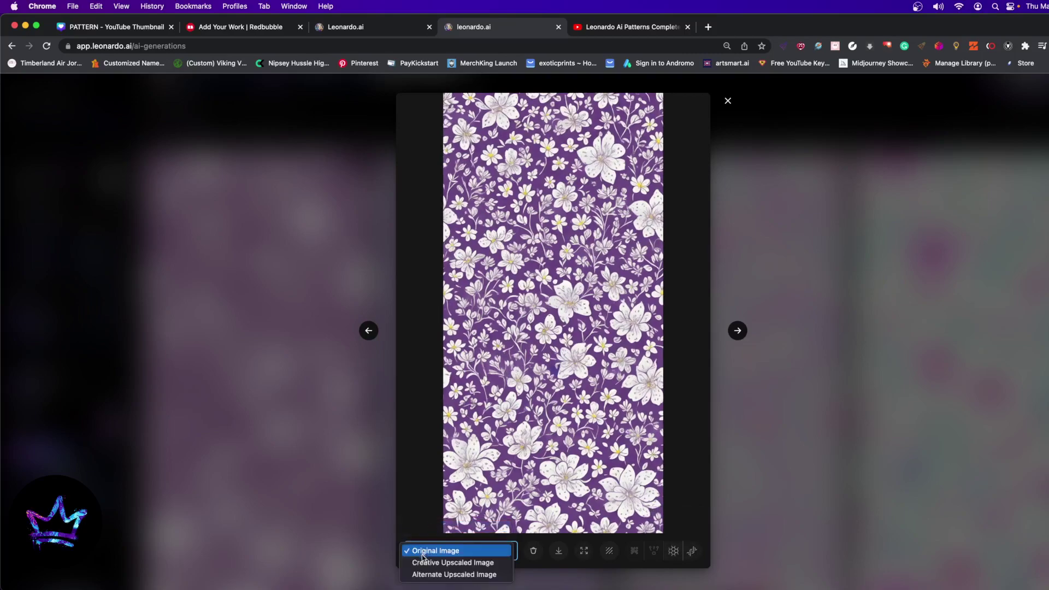
{"action": "left_click", "coordinate": [424, 574]}
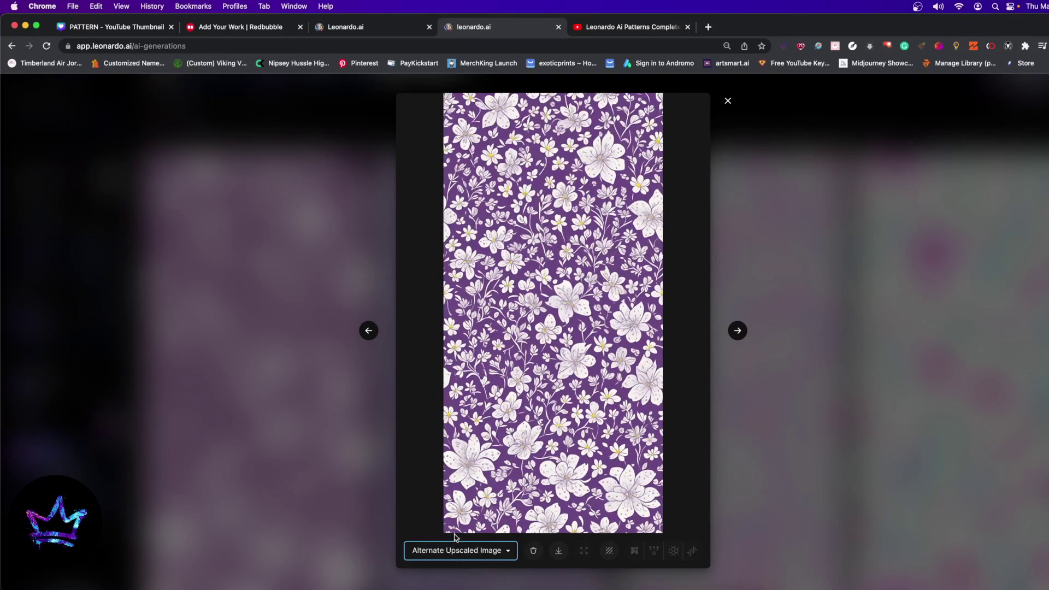
Save the Alternate Upscaled Image of the purple floral pattern to the Downloads folder under its default name.
{"action": "right_click", "coordinate": [566, 234]}
{"action": "left_click", "coordinate": [595, 252]}
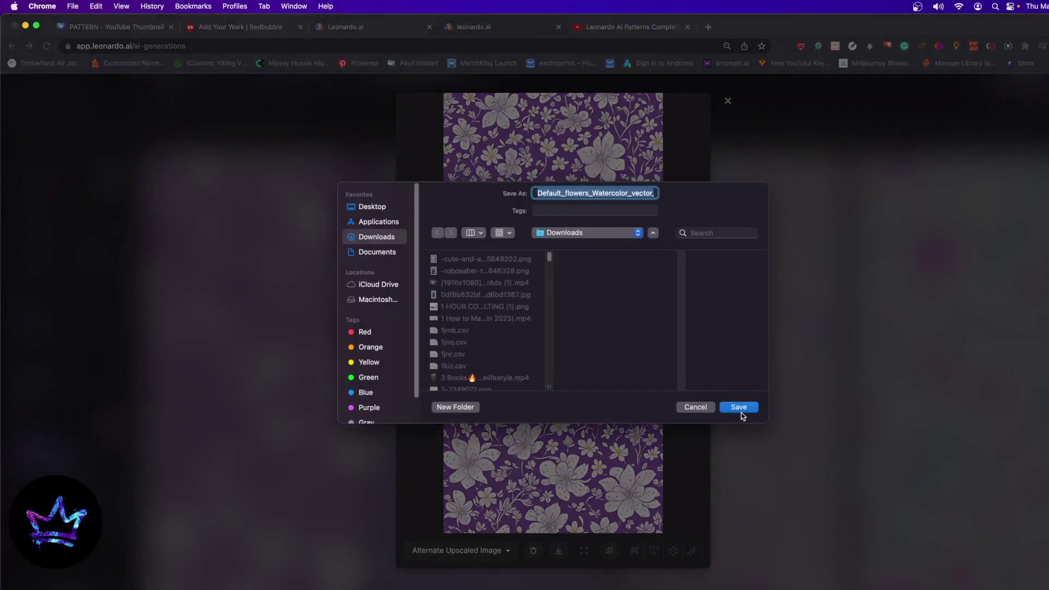
{"action": "left_click", "coordinate": [740, 411]}
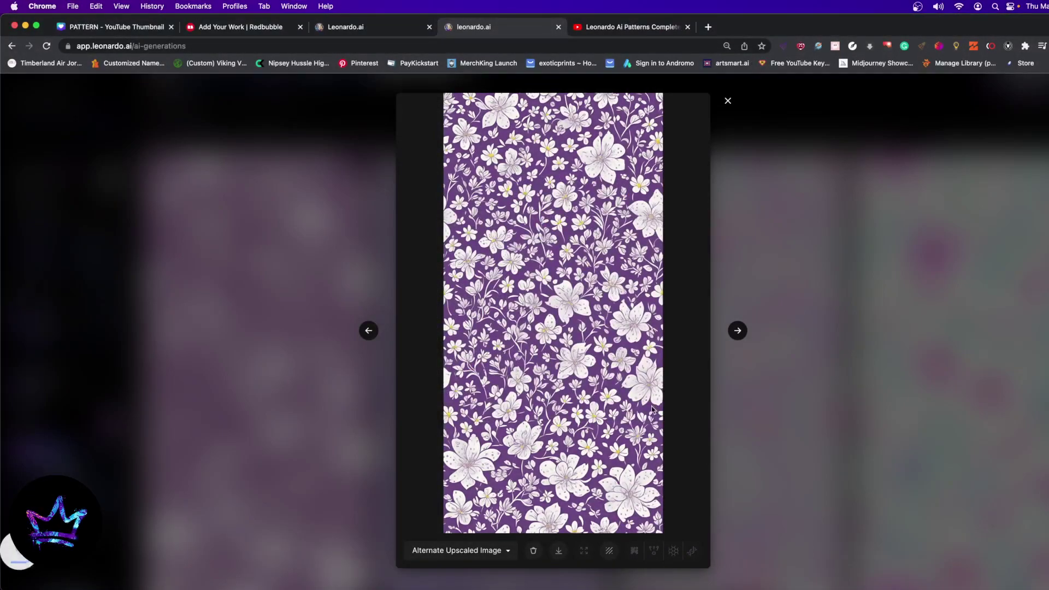
{"action": "left_click", "coordinate": [446, 521]}
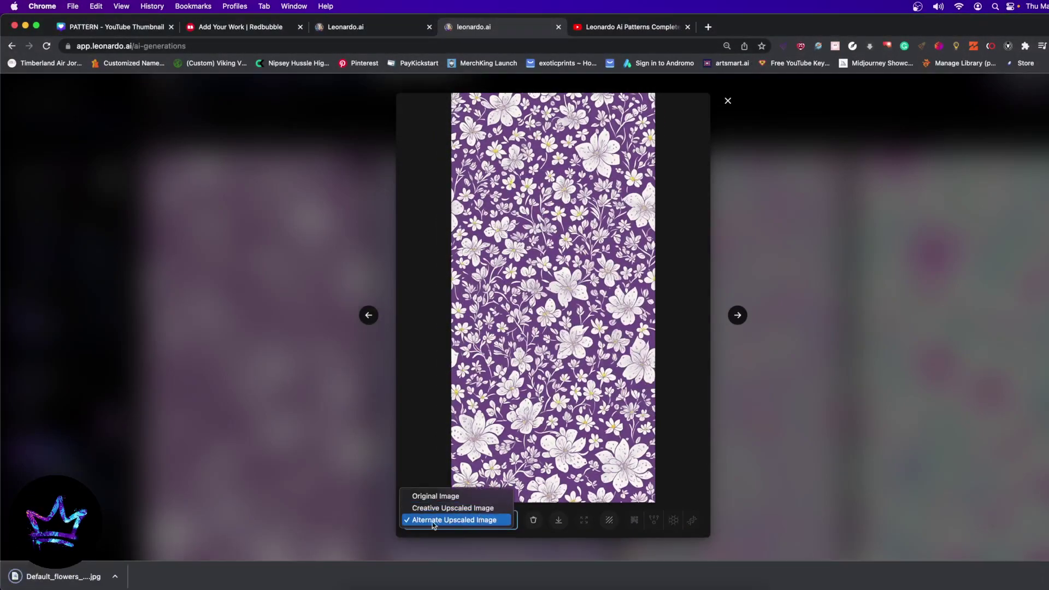
Switch to the Redbubble Add new work page and replace the lemon artwork with the downloaded Default_flowers JPG.
{"action": "left_click", "coordinate": [265, 32]}
{"action": "left_click", "coordinate": [268, 31]}
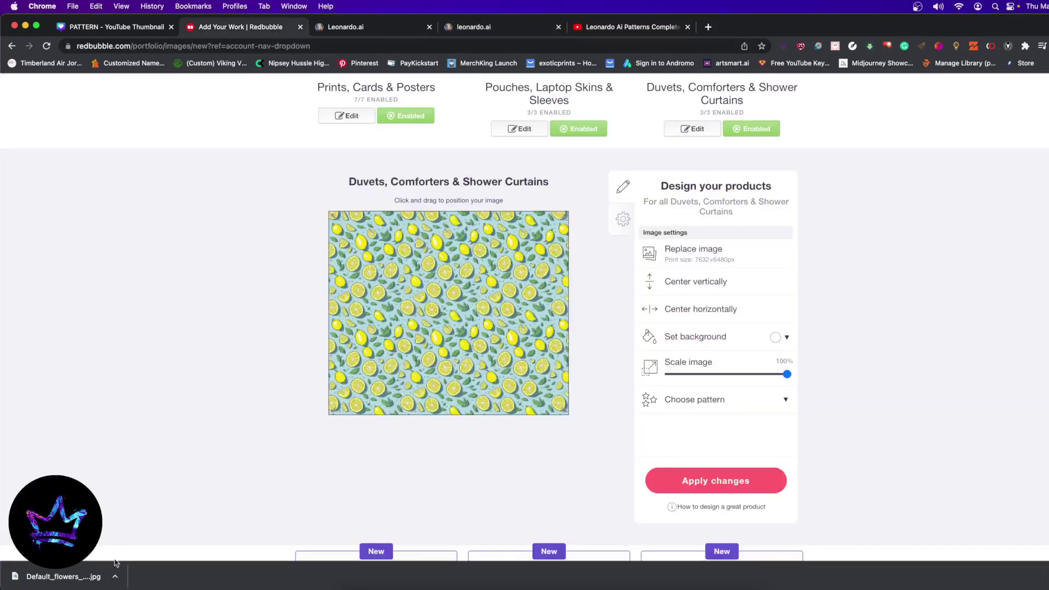
{"action": "scroll", "coordinate": [335, 311], "scroll_direction": "up", "scroll_amount": 15}
{"action": "scroll", "coordinate": [352, 328], "scroll_direction": "down", "scroll_amount": 6}
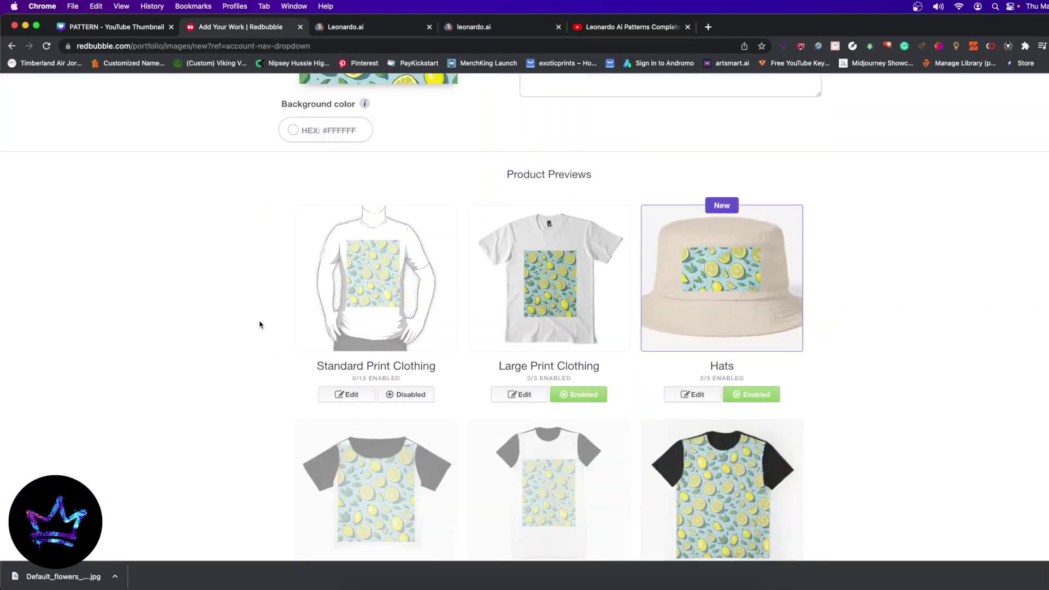
{"action": "scroll", "coordinate": [260, 324], "scroll_direction": "up", "scroll_amount": 5}
{"action": "left_click_drag", "start_coordinate": [60, 576], "coordinate": [370, 246]}
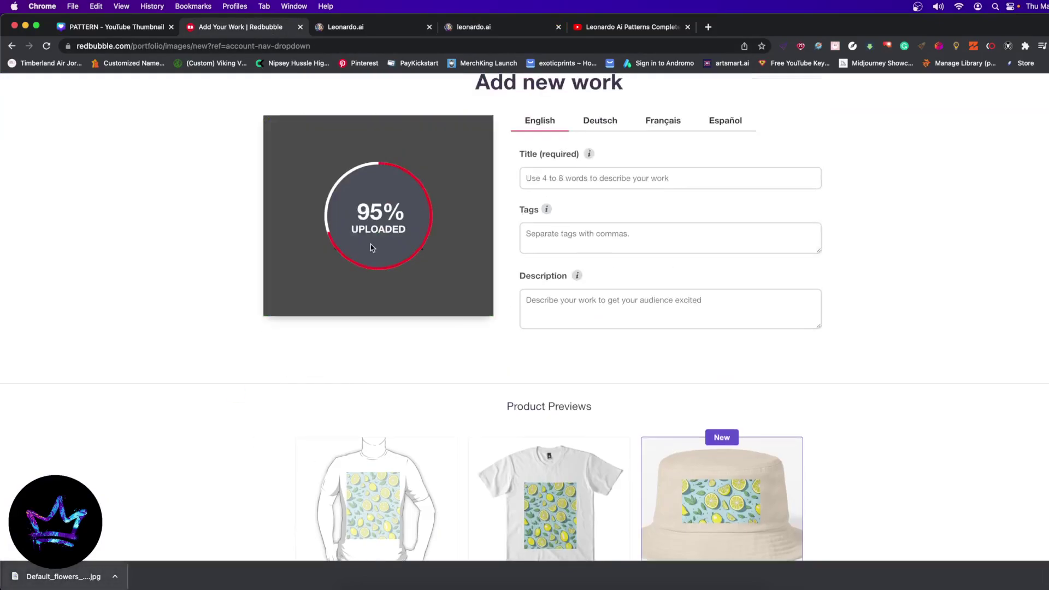
Open the downloaded floral JPG in Preview to inspect it, and return to the Redbubble page.
{"action": "left_click", "coordinate": [56, 578]}
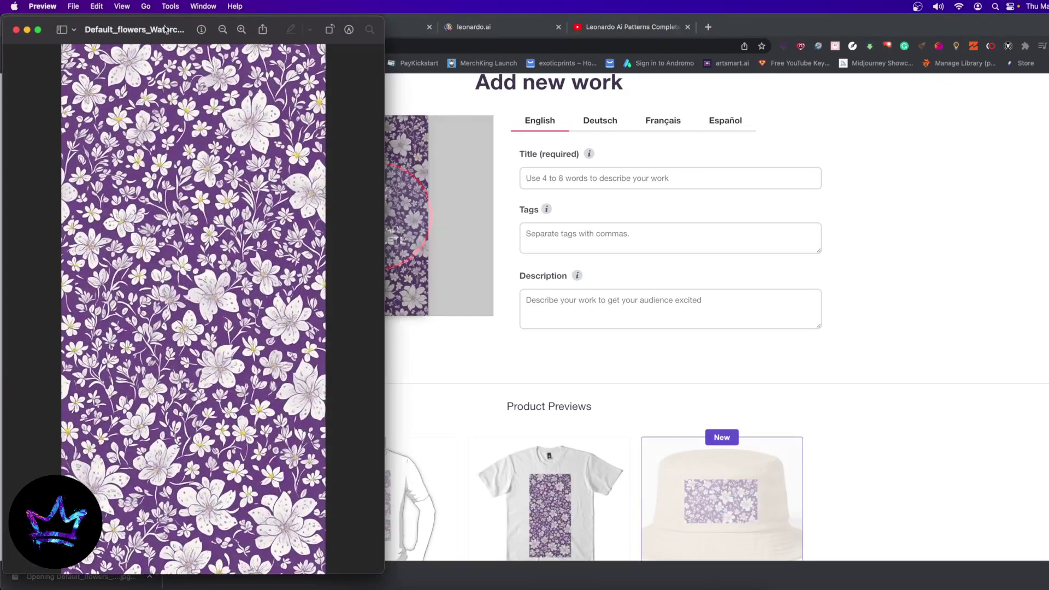
{"action": "left_click_drag", "start_coordinate": [165, 29], "coordinate": [635, 29]}
{"action": "left_click", "coordinate": [961, 361]}
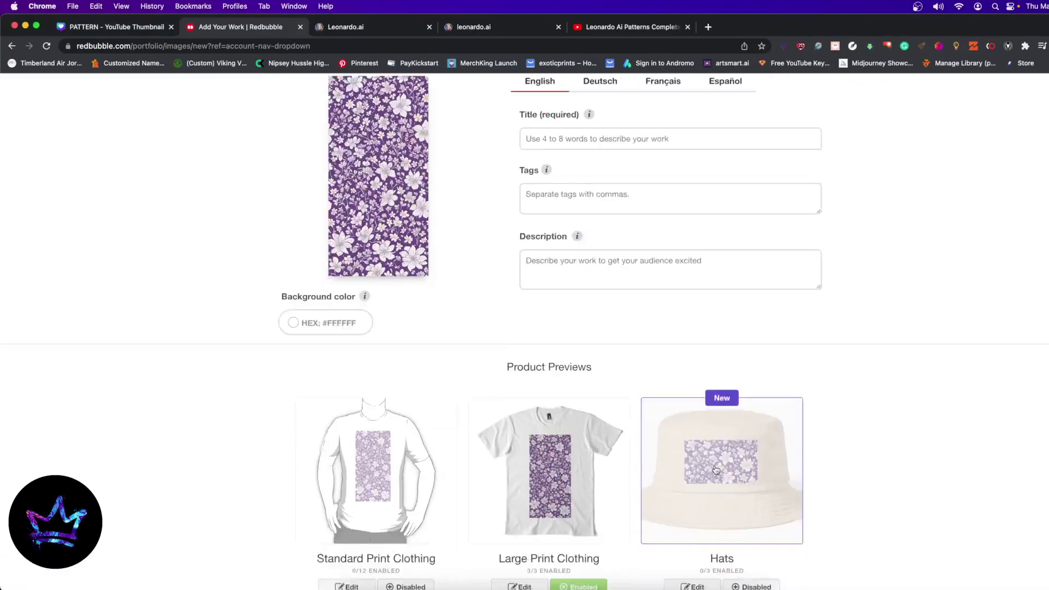
Enable the Mouse Pads product for the floral artwork.
{"action": "scroll", "coordinate": [538, 396], "scroll_direction": "down", "scroll_amount": 15}
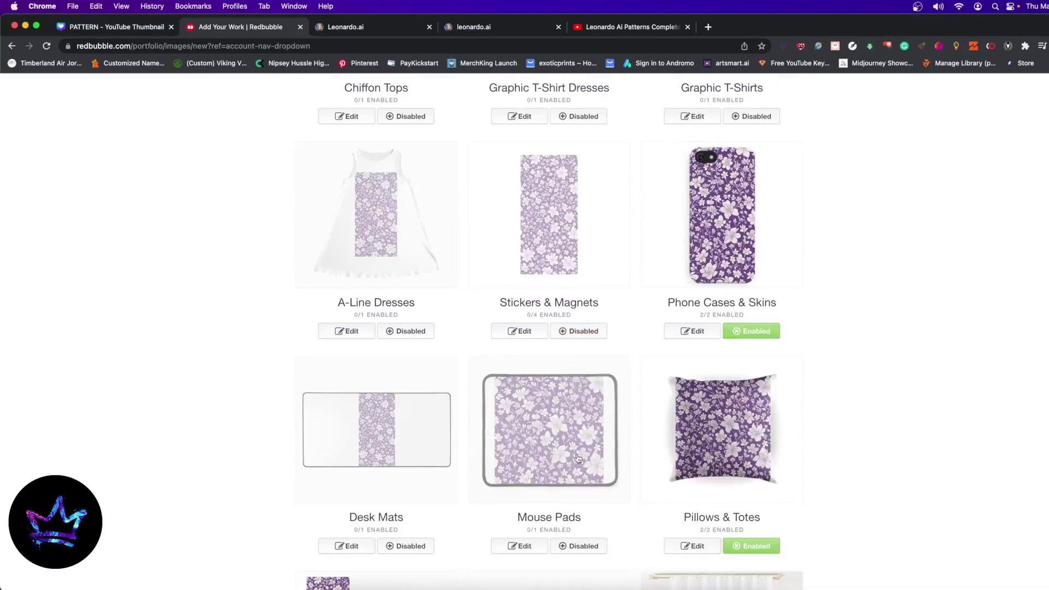
{"action": "left_click", "coordinate": [566, 546]}
{"action": "scroll", "coordinate": [546, 328], "scroll_direction": "down", "scroll_amount": 6}
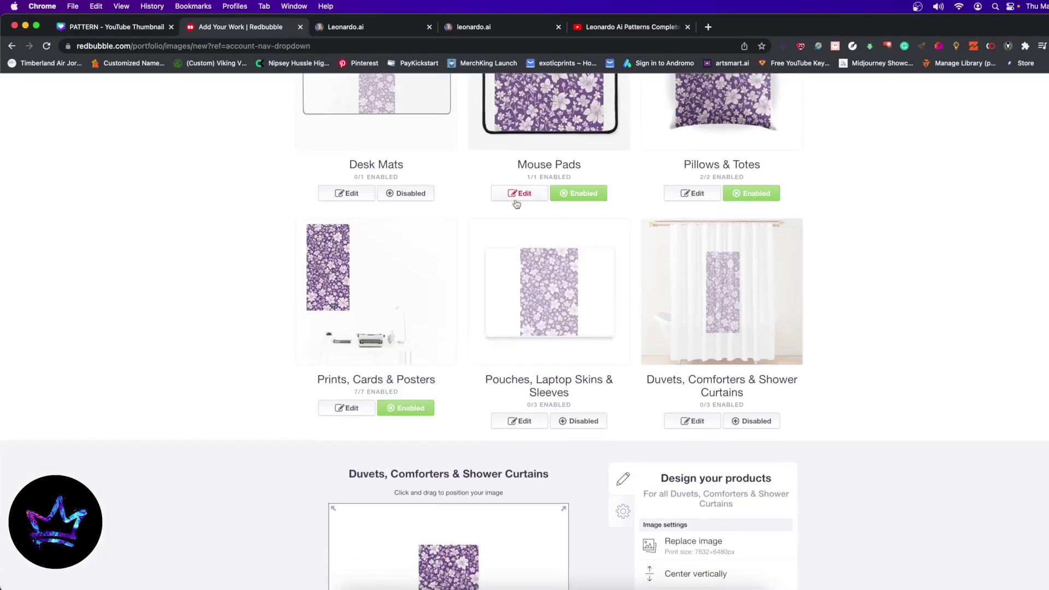
Enable the Duvets, Comforters & Shower Curtains products for the floral artwork and open their design for editing.
{"action": "scroll", "coordinate": [551, 262], "scroll_direction": "down", "scroll_amount": 3}
{"action": "left_click", "coordinate": [746, 338]}
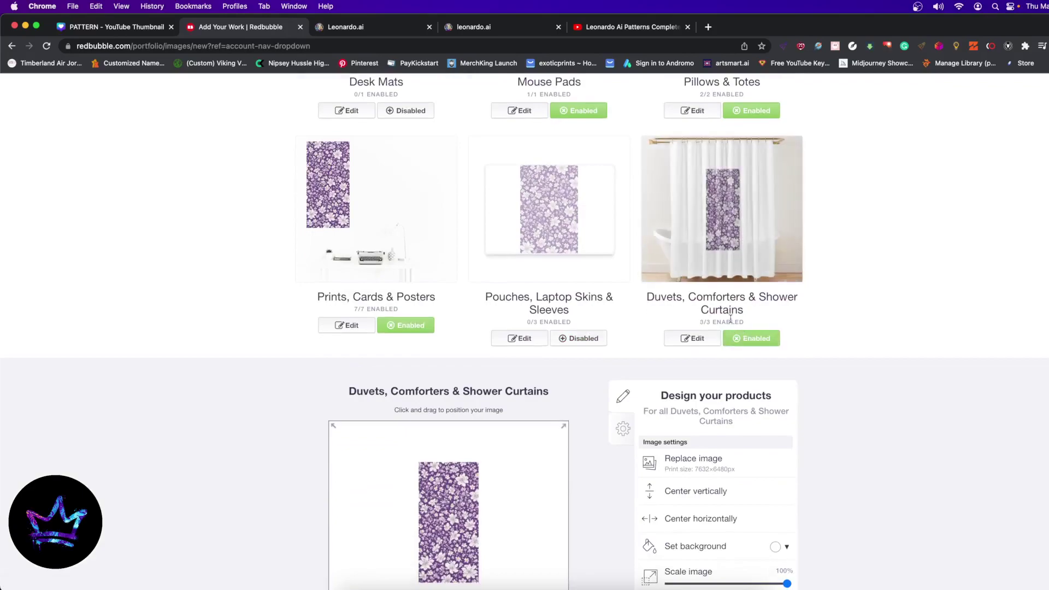
{"action": "scroll", "coordinate": [742, 333], "scroll_direction": "down", "scroll_amount": 1}
{"action": "scroll", "coordinate": [696, 265], "scroll_direction": "down", "scroll_amount": 1}
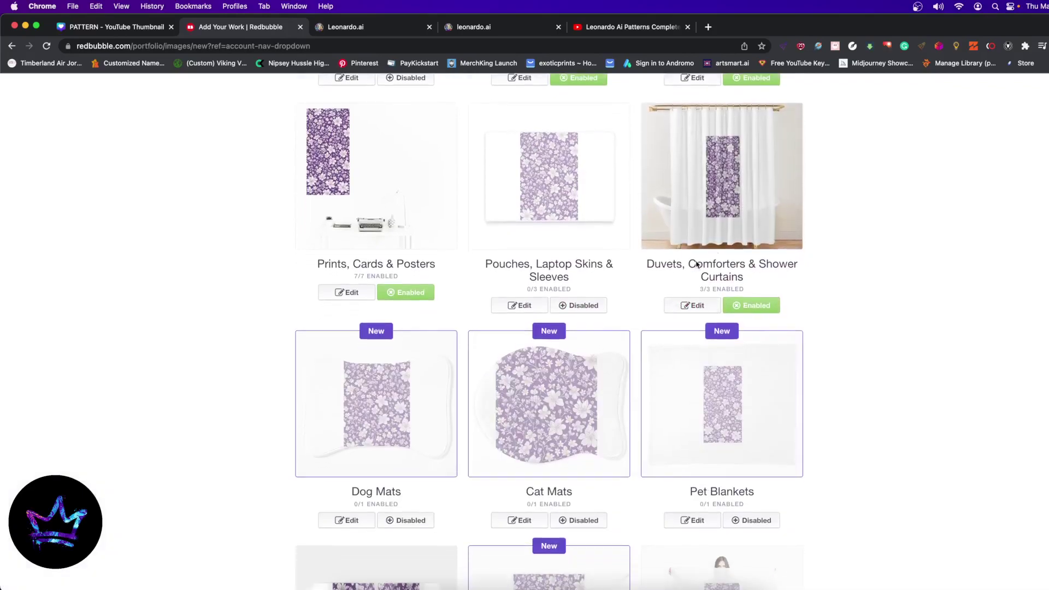
{"action": "left_click", "coordinate": [692, 305]}
{"action": "scroll", "coordinate": [617, 372], "scroll_direction": "down", "scroll_amount": 3}
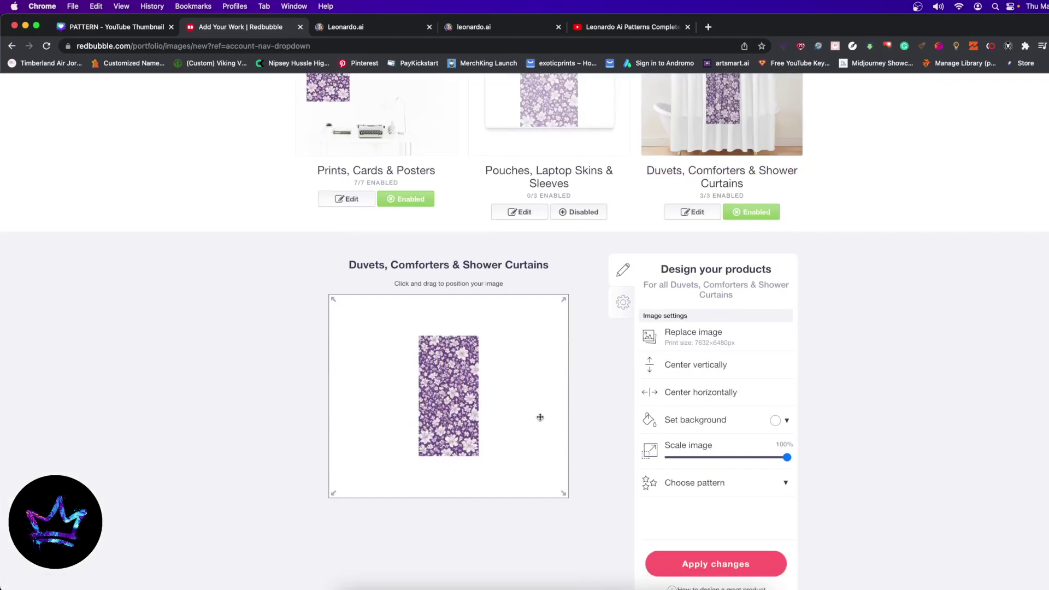
Apply the Regular grid pattern to the floral artwork on Duvets, Comforters & Shower Curtains and shift it slightly.
{"action": "left_click", "coordinate": [704, 490]}
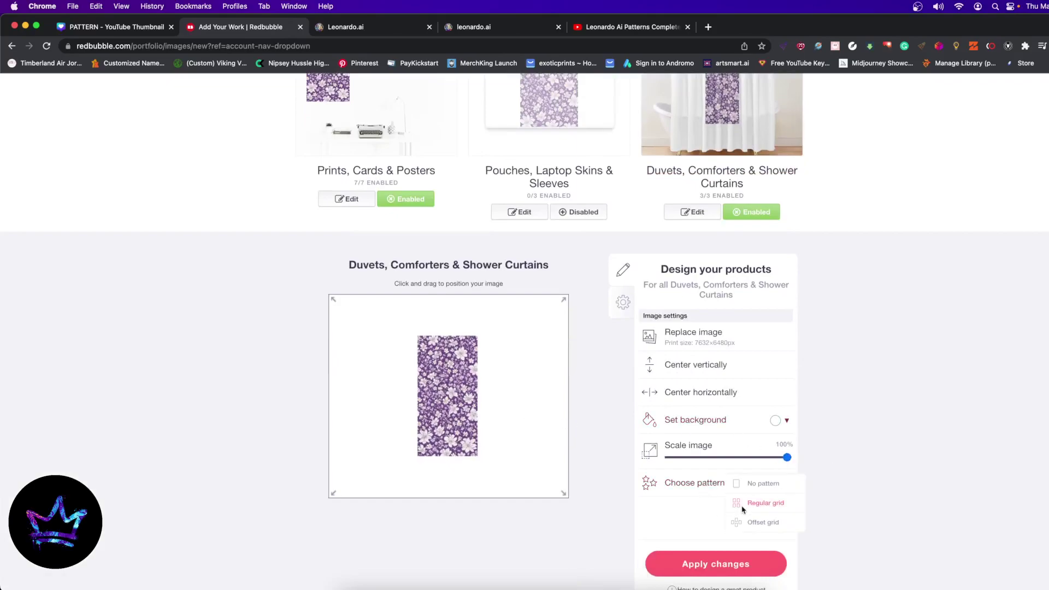
{"action": "left_click", "coordinate": [743, 508]}
{"action": "left_click_drag", "start_coordinate": [483, 425], "coordinate": [503, 435]}
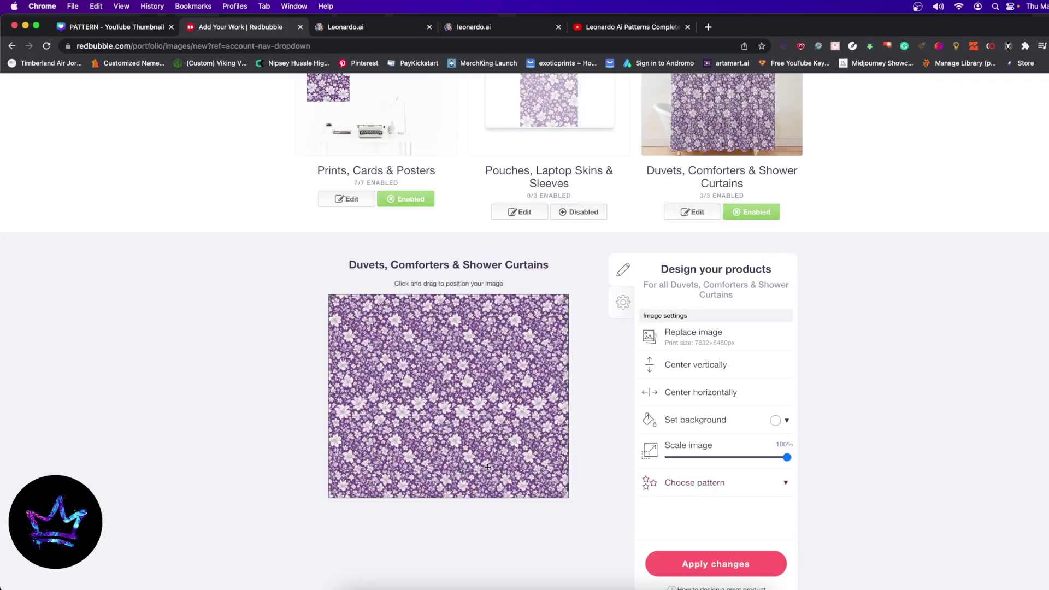
Enable the Pouches, Laptop Skins & Sleeves products for the floral artwork and open their design for editing.
{"action": "scroll", "coordinate": [604, 382], "scroll_direction": "up", "scroll_amount": 4}
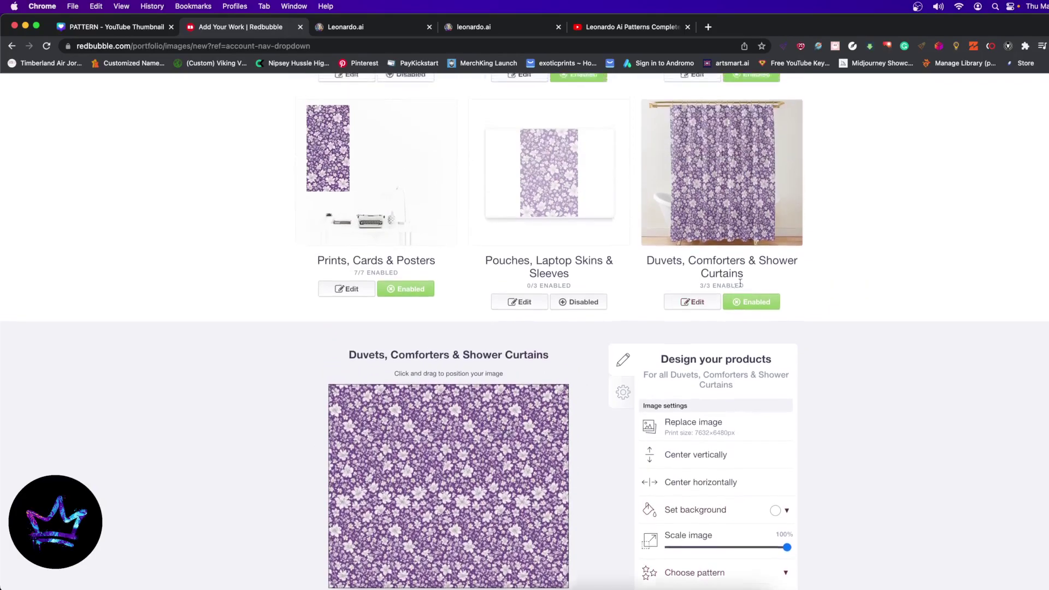
{"action": "scroll", "coordinate": [428, 468], "scroll_direction": "down", "scroll_amount": 2}
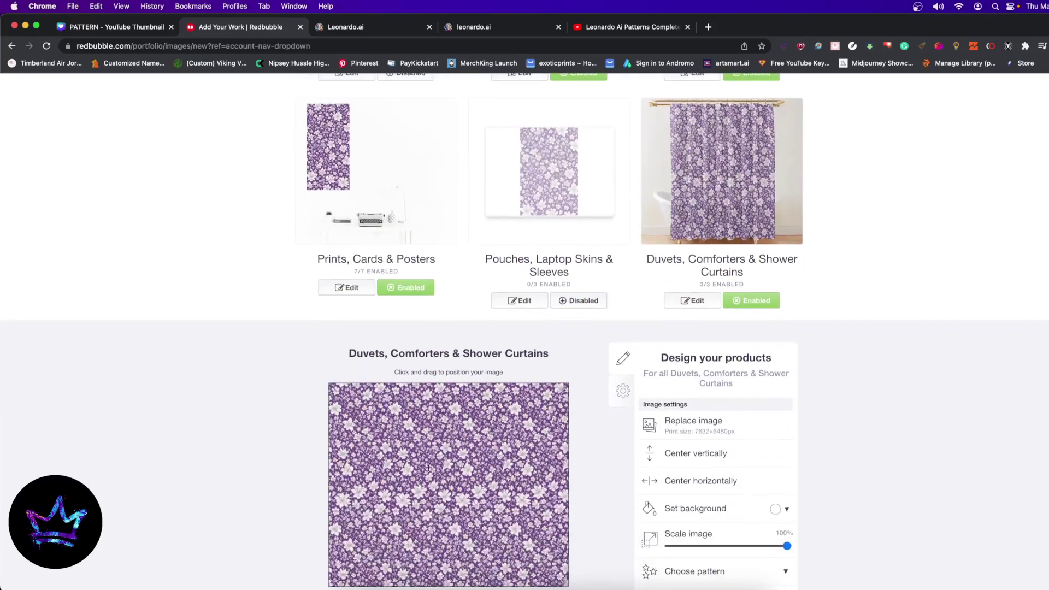
{"action": "left_click", "coordinate": [578, 300]}
{"action": "left_click", "coordinate": [520, 301]}
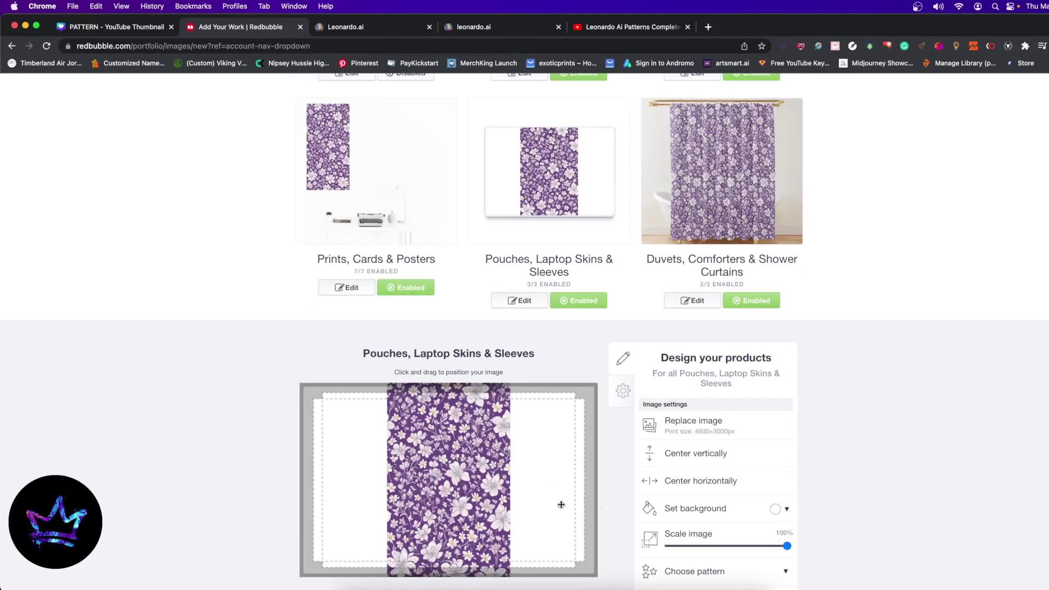
Apply the Regular grid pattern to the floral artwork on Pouches, Laptop Skins & Sleeves.
{"action": "left_click", "coordinate": [704, 571]}
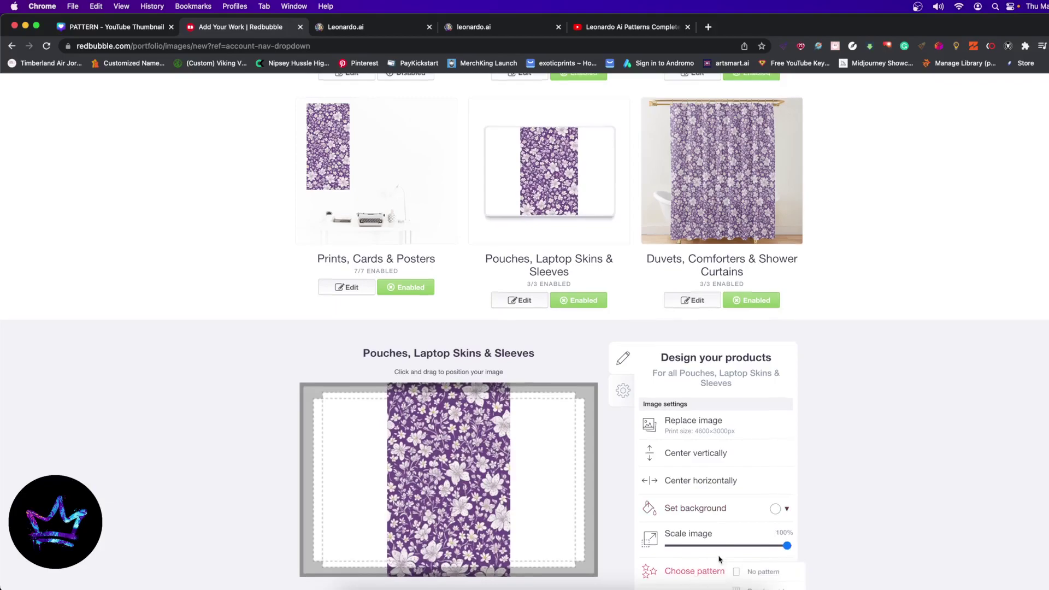
{"action": "scroll", "coordinate": [750, 477], "scroll_direction": "down", "scroll_amount": 2}
{"action": "left_click", "coordinate": [754, 497]}
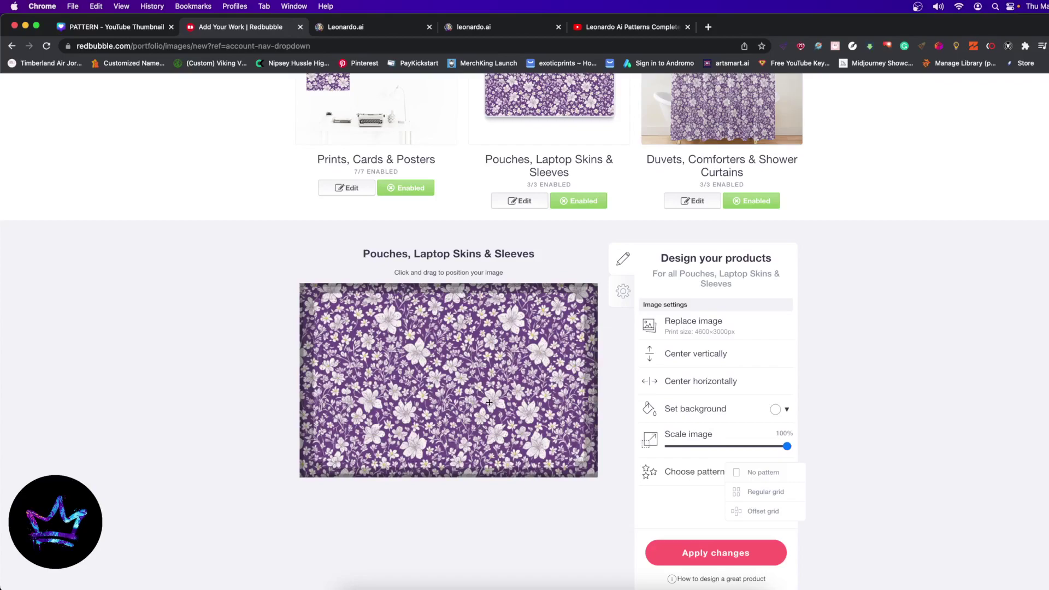
{"action": "scroll", "coordinate": [535, 395], "scroll_direction": "up", "scroll_amount": 5}
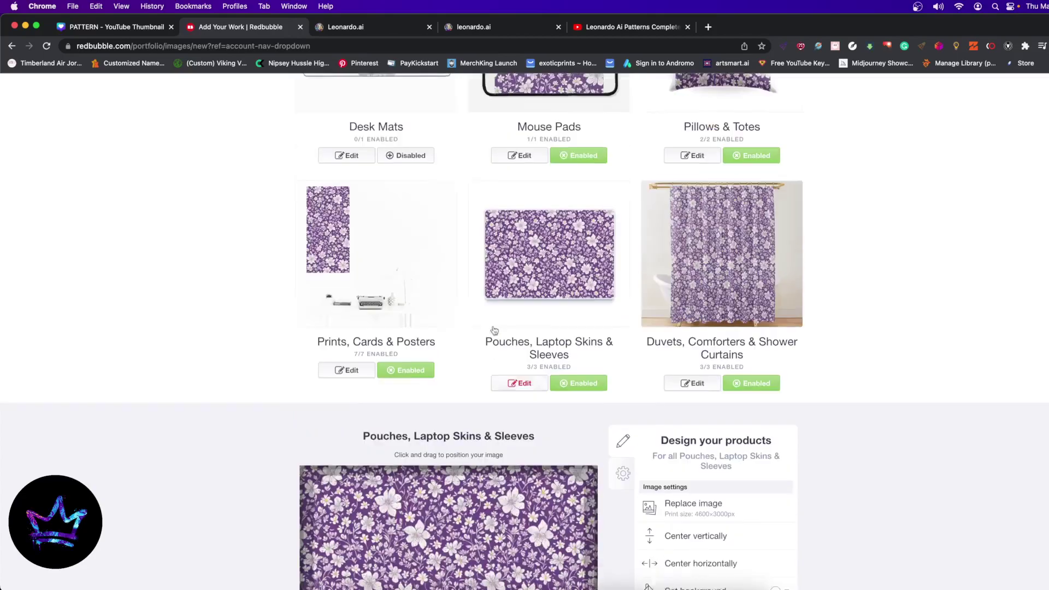
Switch to the Canva design, move the lemon pattern tiles slightly down the page, and return to the Redbubble page.
{"action": "left_click", "coordinate": [118, 30]}
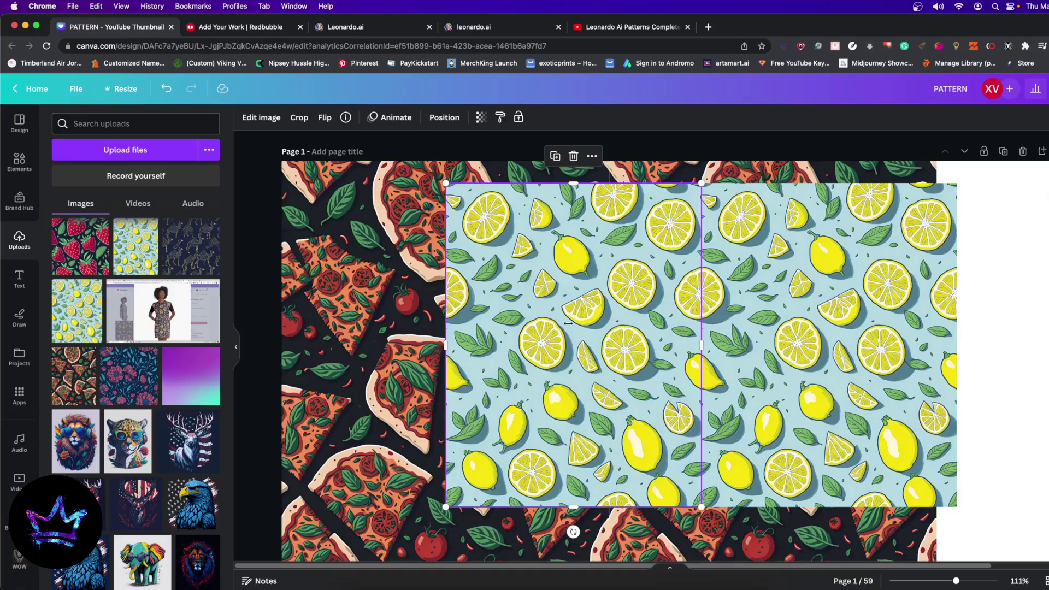
{"action": "mouse_move", "coordinate": [728, 286]}
{"action": "left_mouse_down"}
{"action": "mouse_move", "coordinate": [732, 349]}
{"action": "mouse_move", "coordinate": [729, 303]}
{"action": "left_mouse_up"}
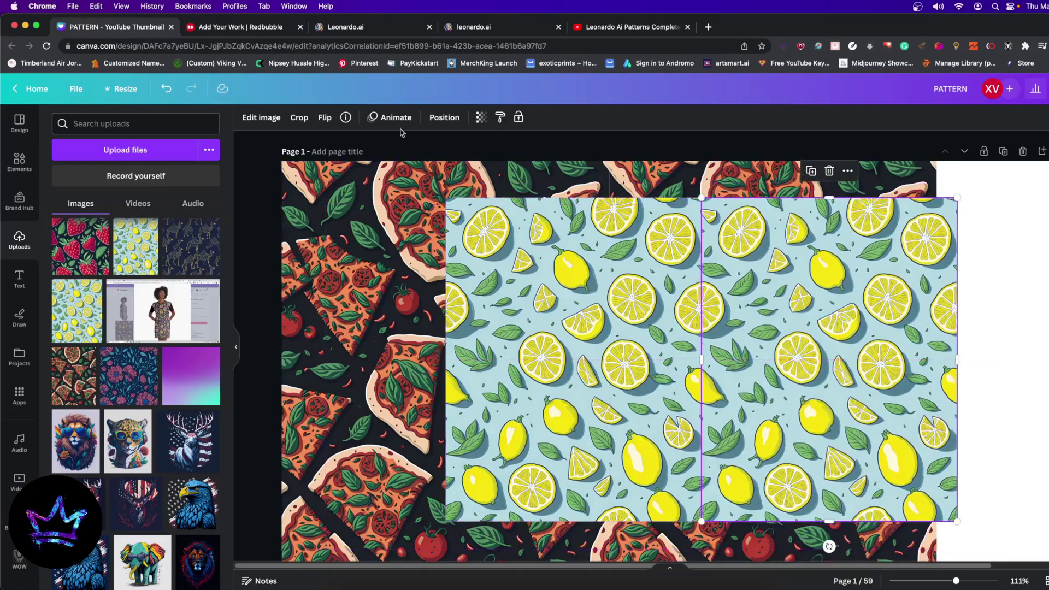
{"action": "left_click", "coordinate": [242, 30]}
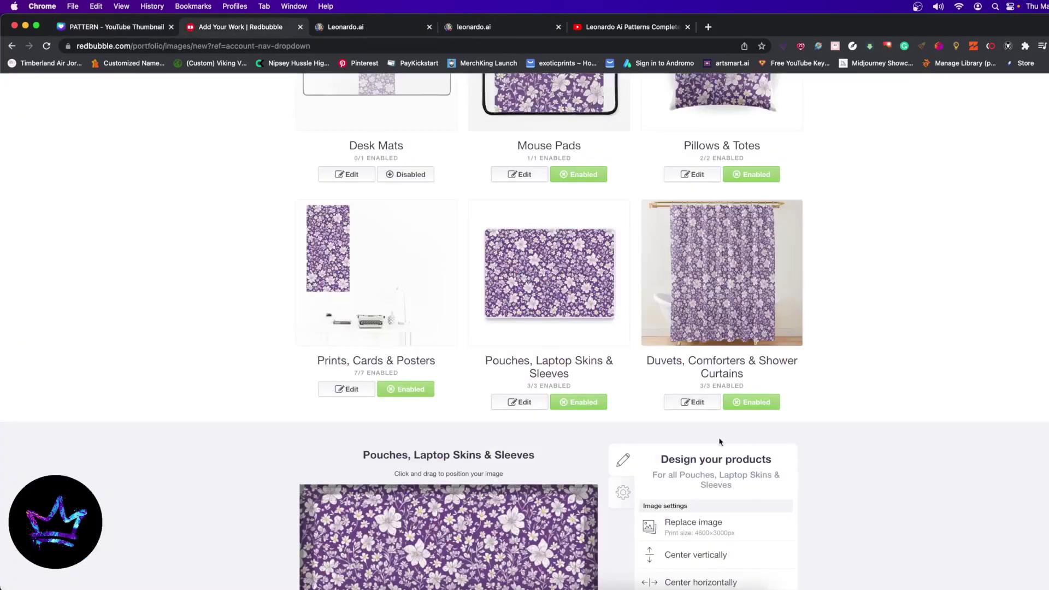
Enable the Desk Mats product for the floral artwork and open its design for editing.
{"action": "scroll", "coordinate": [721, 442], "scroll_direction": "down", "scroll_amount": 2}
{"action": "scroll", "coordinate": [688, 435], "scroll_direction": "down", "scroll_amount": 4}
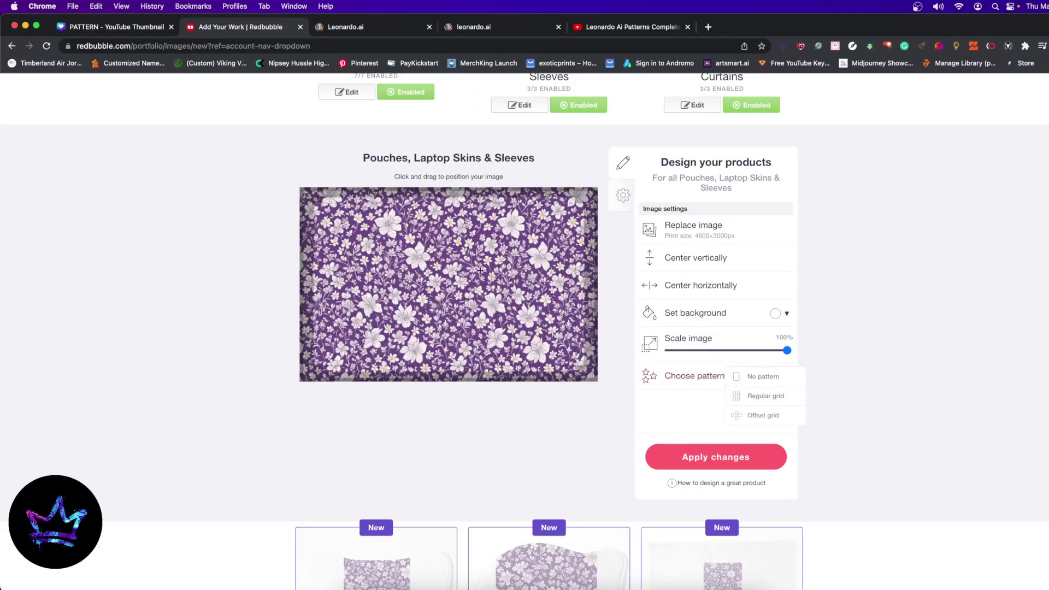
{"action": "scroll", "coordinate": [484, 268], "scroll_direction": "up", "scroll_amount": 15}
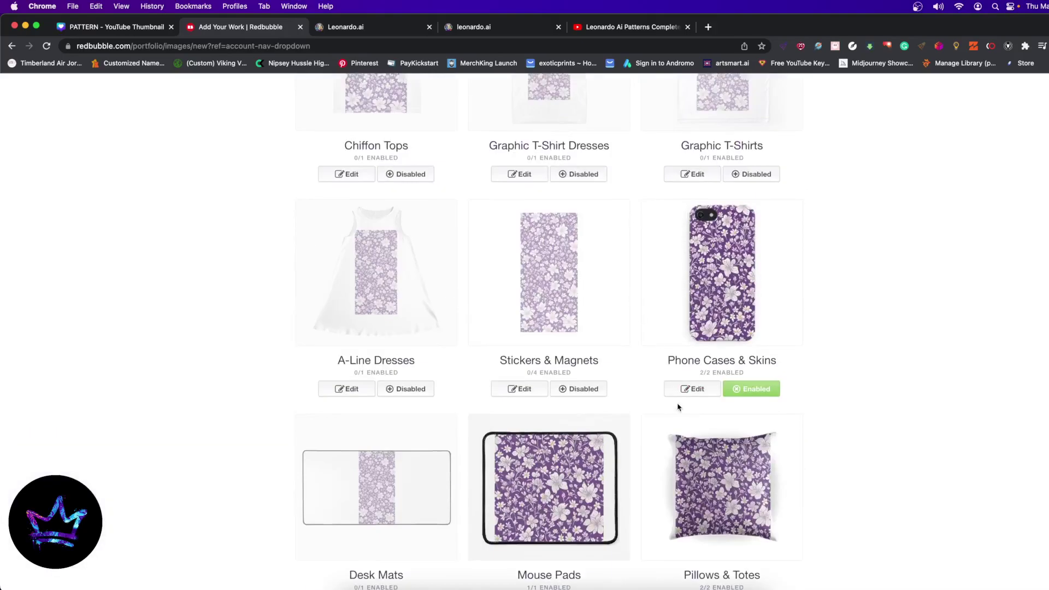
{"action": "scroll", "coordinate": [413, 498], "scroll_direction": "down", "scroll_amount": 2}
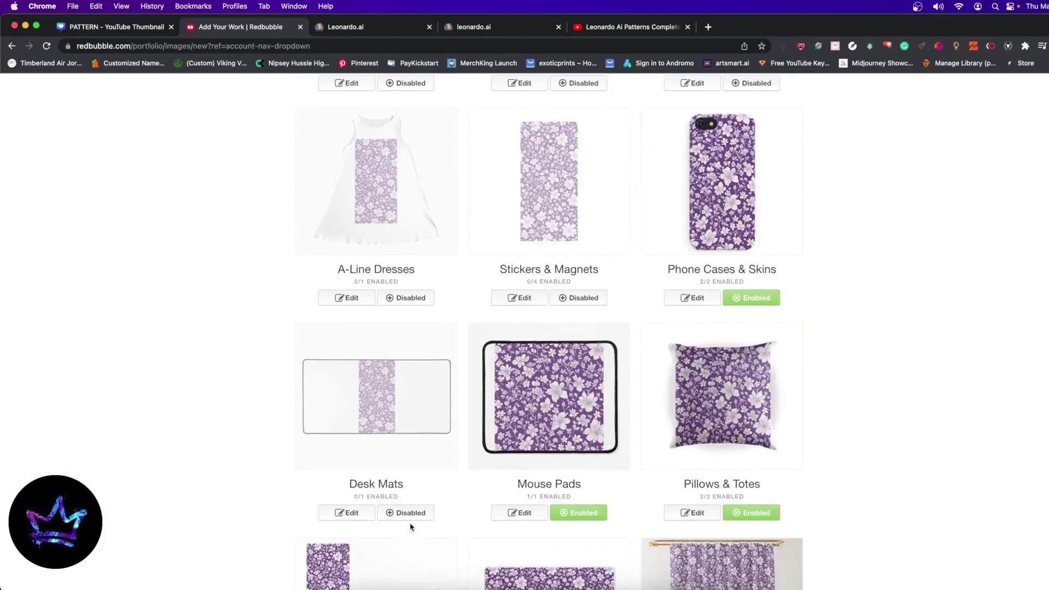
{"action": "left_click", "coordinate": [397, 512]}
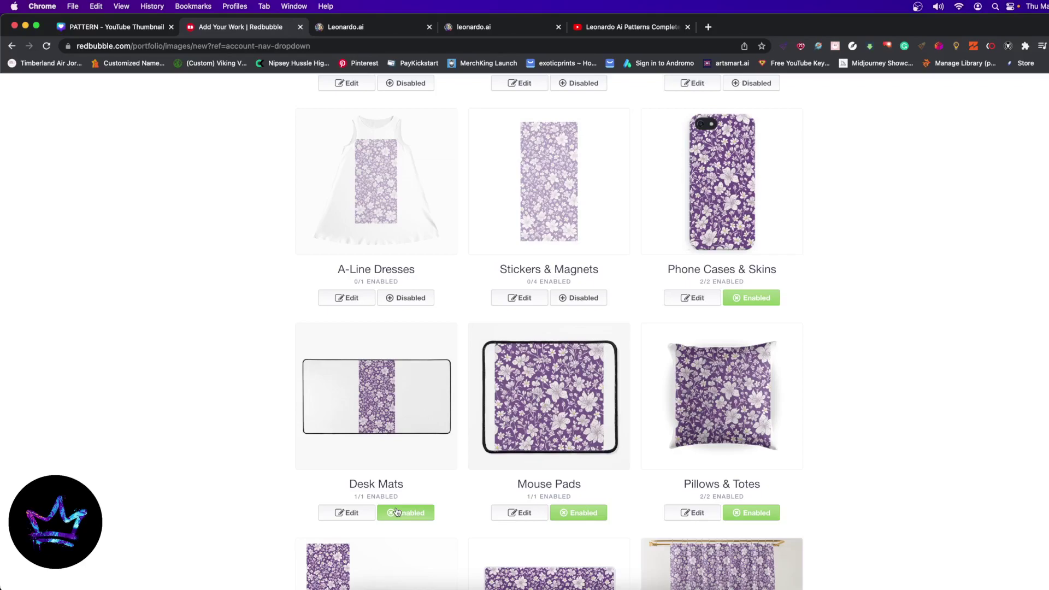
{"action": "left_click", "coordinate": [350, 513]}
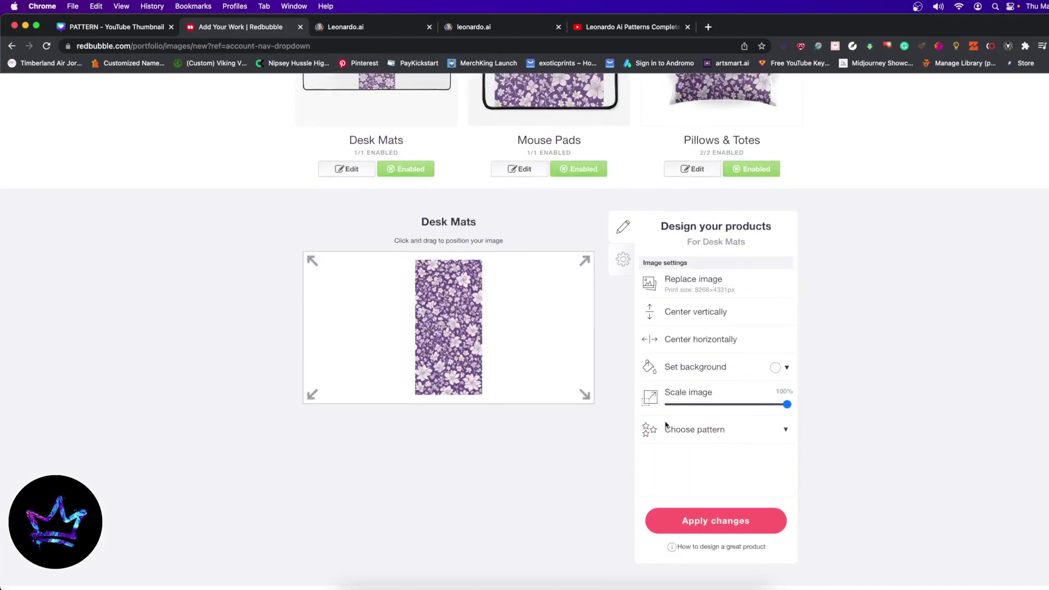
Apply the Regular grid pattern to the floral artwork on Desk Mats and shift it slightly.
{"action": "left_click", "coordinate": [747, 431]}
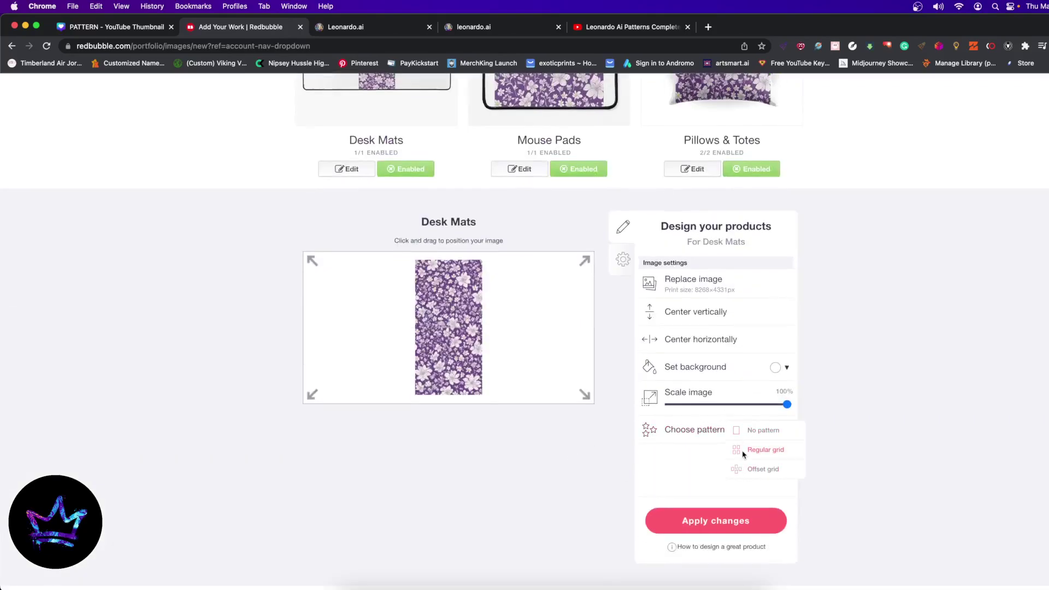
{"action": "left_click", "coordinate": [743, 454]}
{"action": "left_click_drag", "start_coordinate": [449, 366], "coordinate": [464, 353]}
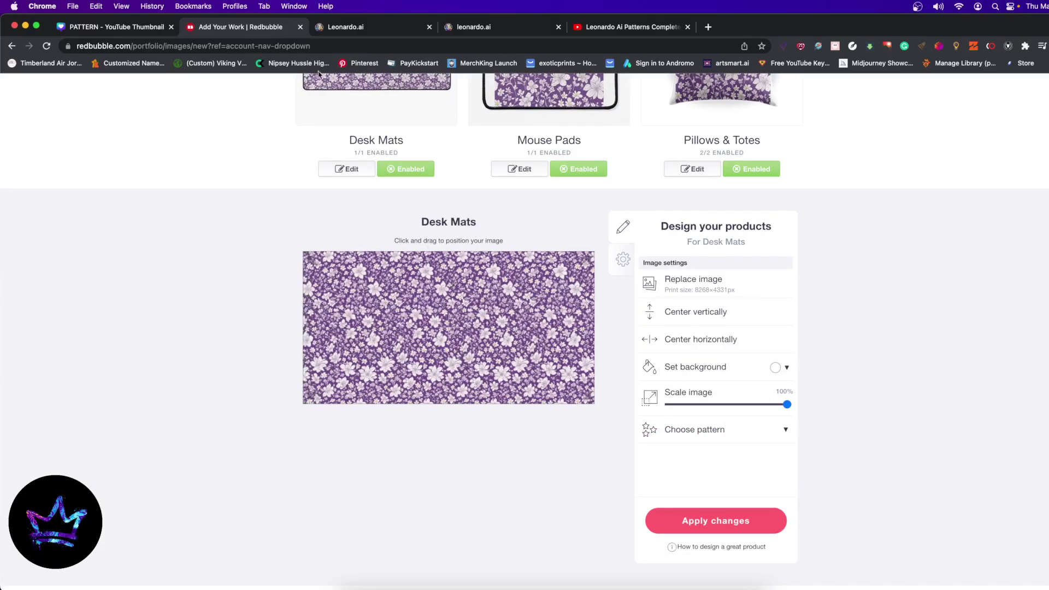
Switch to the Leonardo.Ai generations, open the purple floral image and display its Creative Upscaled Image version.
{"action": "left_click", "coordinate": [473, 27]}
{"action": "left_click", "coordinate": [840, 285]}
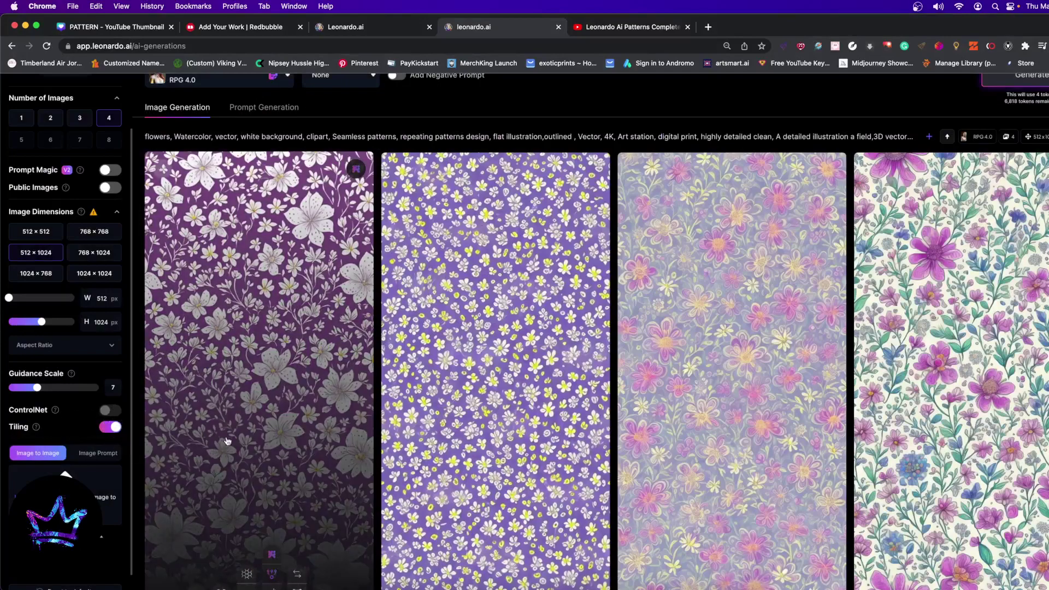
{"action": "scroll", "coordinate": [228, 441], "scroll_direction": "down", "scroll_amount": 3}
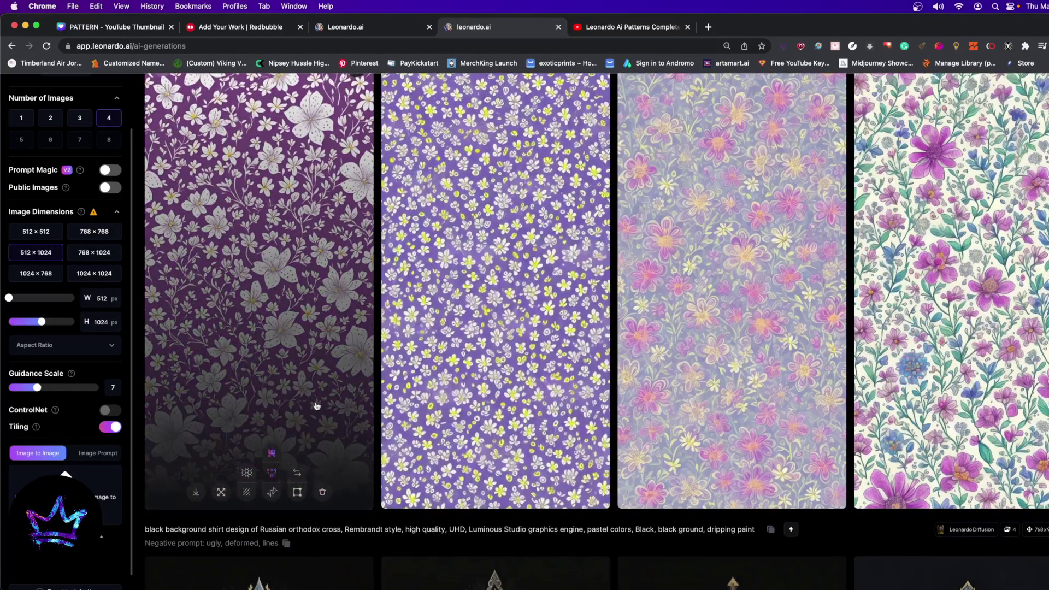
{"action": "left_click", "coordinate": [326, 411]}
{"action": "left_click", "coordinate": [482, 550]}
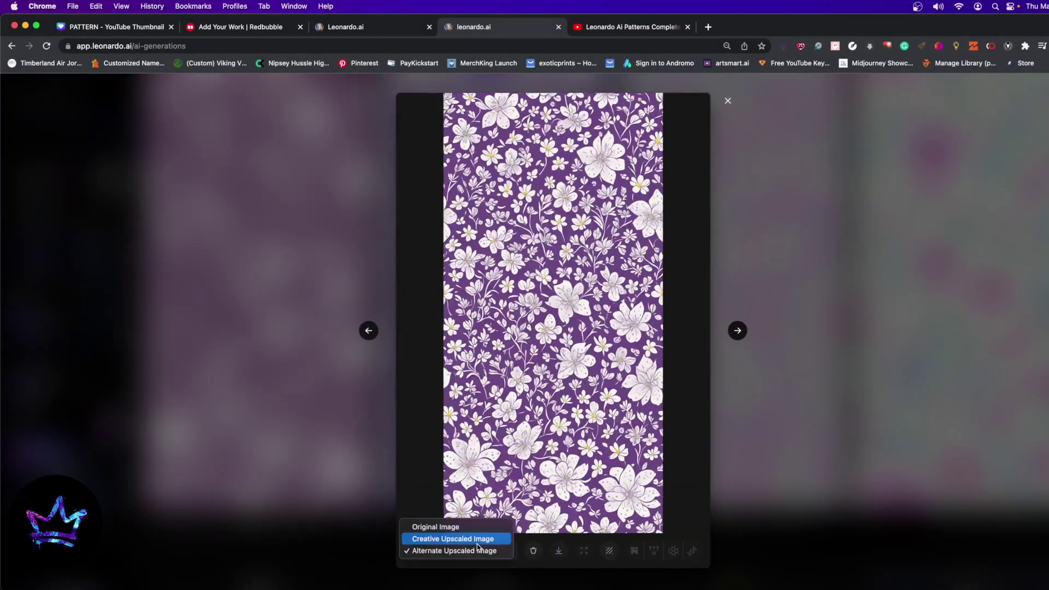
{"action": "left_click", "coordinate": [443, 540]}
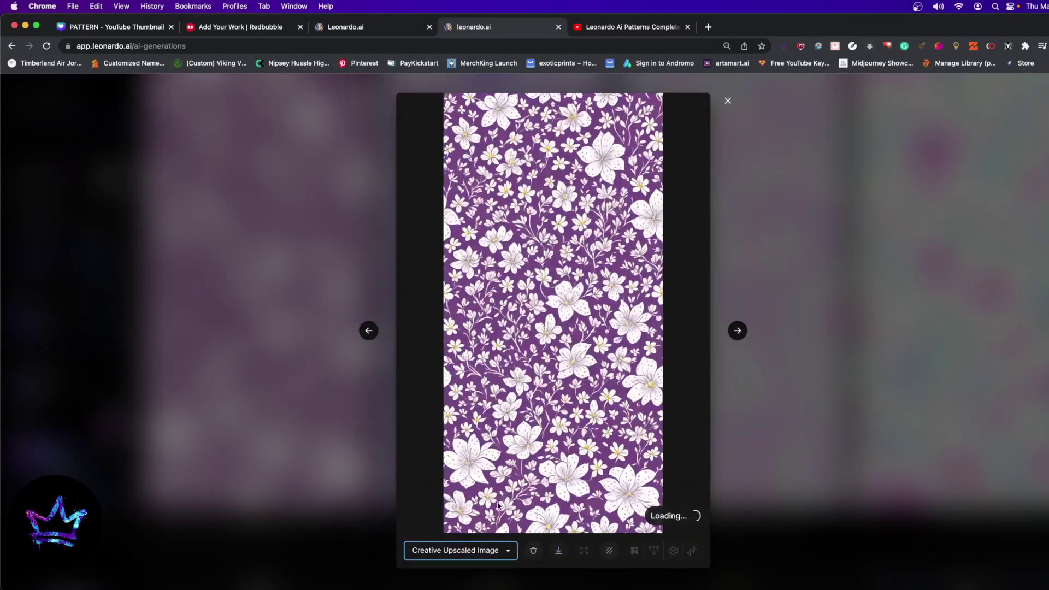
Save the creative upscaled floral image to the Downloads folder under its suggested name.
{"action": "right_click", "coordinate": [544, 288]}
{"action": "left_click", "coordinate": [570, 304]}
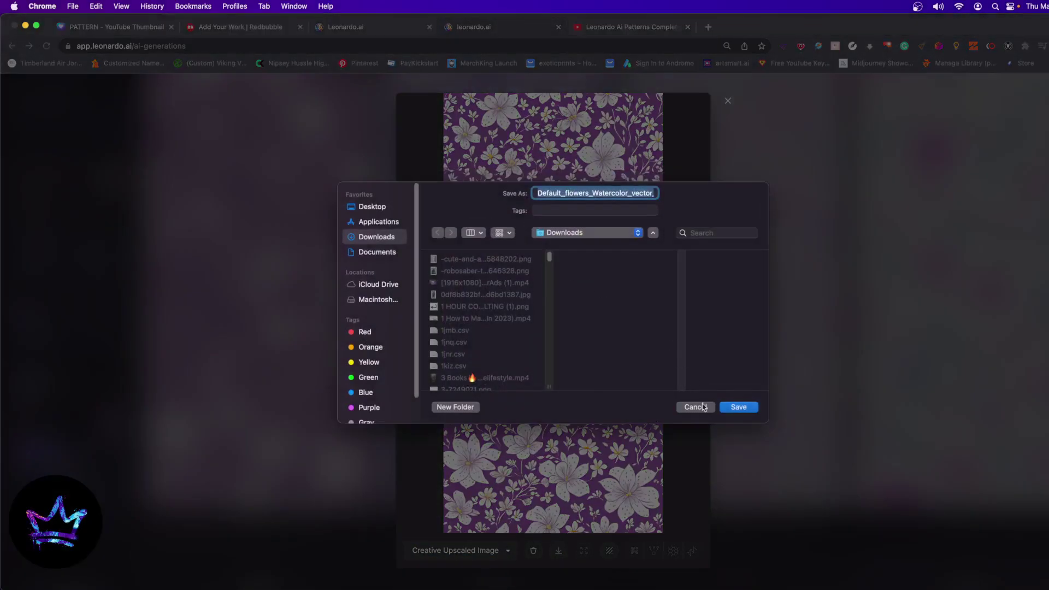
{"action": "left_click", "coordinate": [745, 404]}
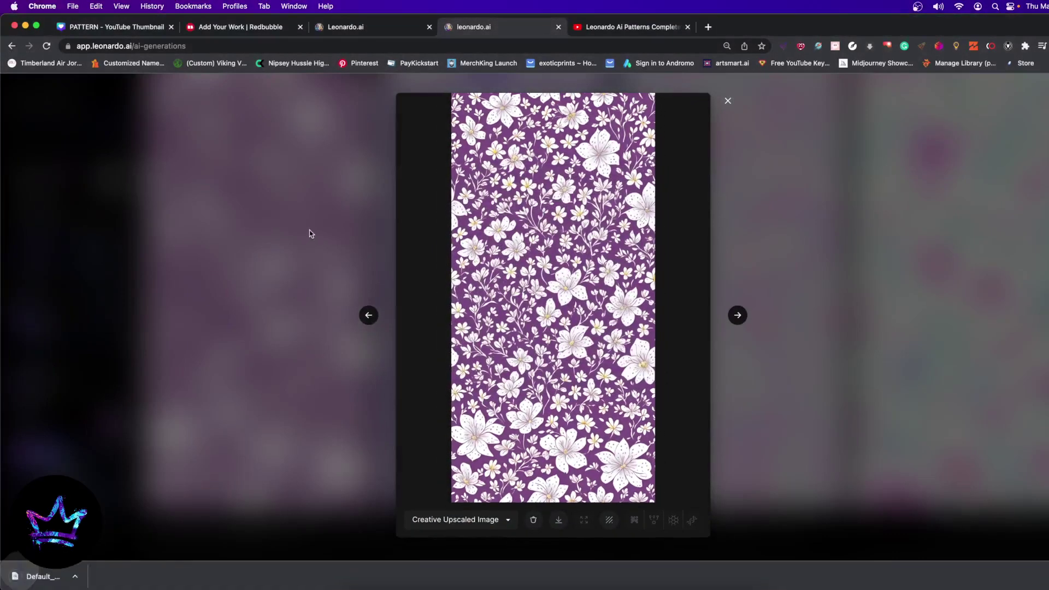
Return to the Redbubble page and replace the uploaded artwork with the newly downloaded Default_flowers JPG.
{"action": "left_click", "coordinate": [125, 28]}
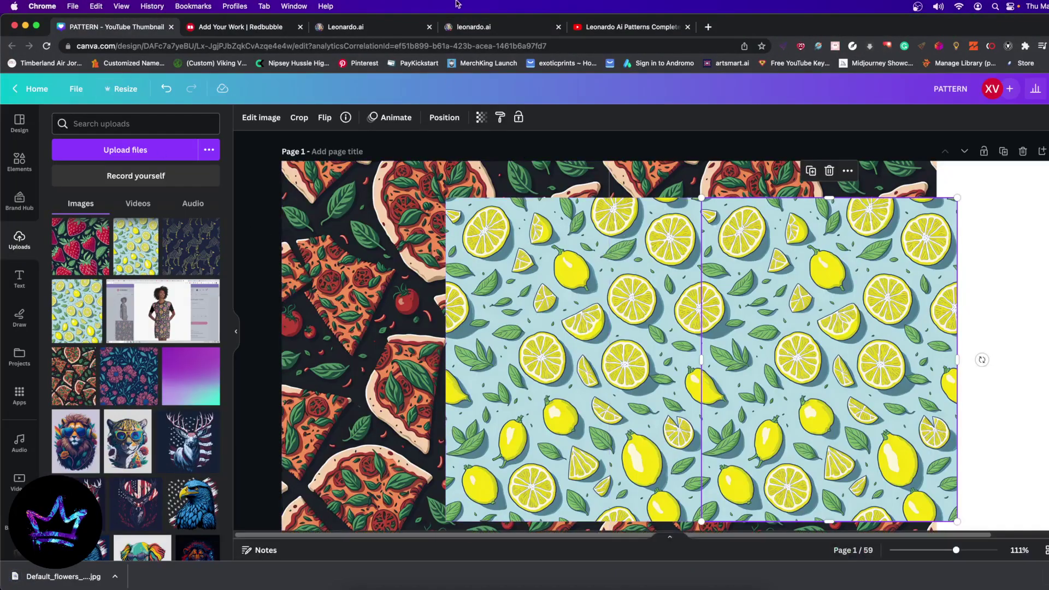
{"action": "left_click", "coordinate": [251, 27]}
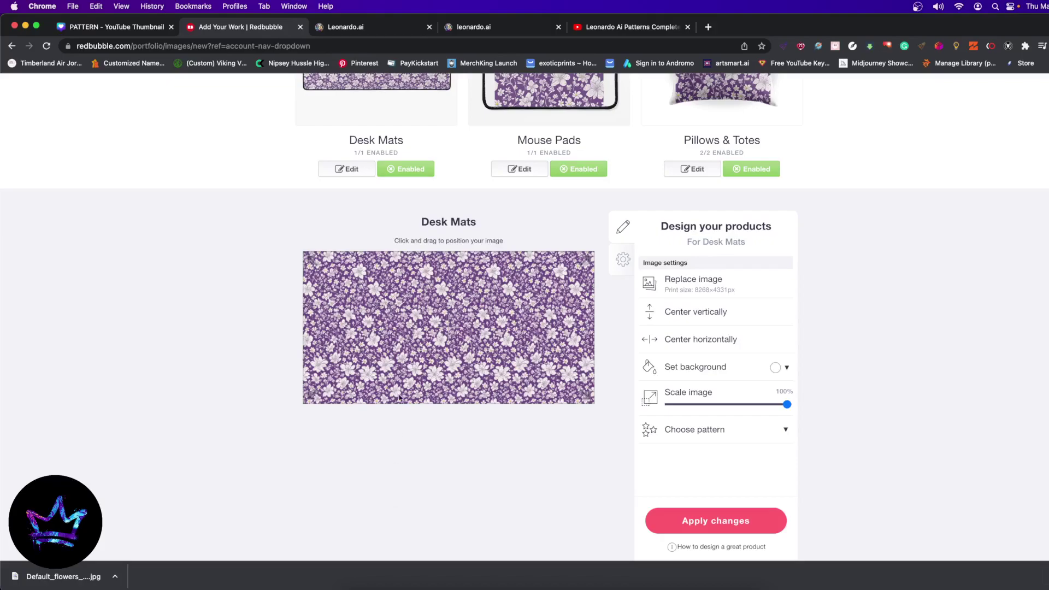
{"action": "scroll", "coordinate": [398, 397], "scroll_direction": "up", "scroll_amount": 10}
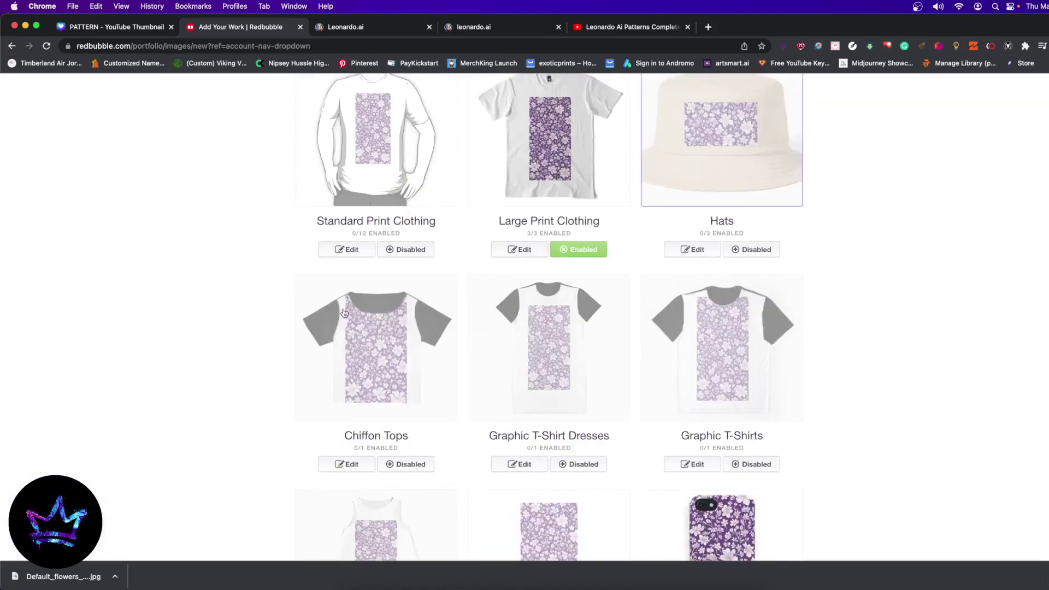
{"action": "scroll", "coordinate": [344, 313], "scroll_direction": "up", "scroll_amount": 10}
{"action": "left_click_drag", "start_coordinate": [55, 577], "coordinate": [382, 208]}
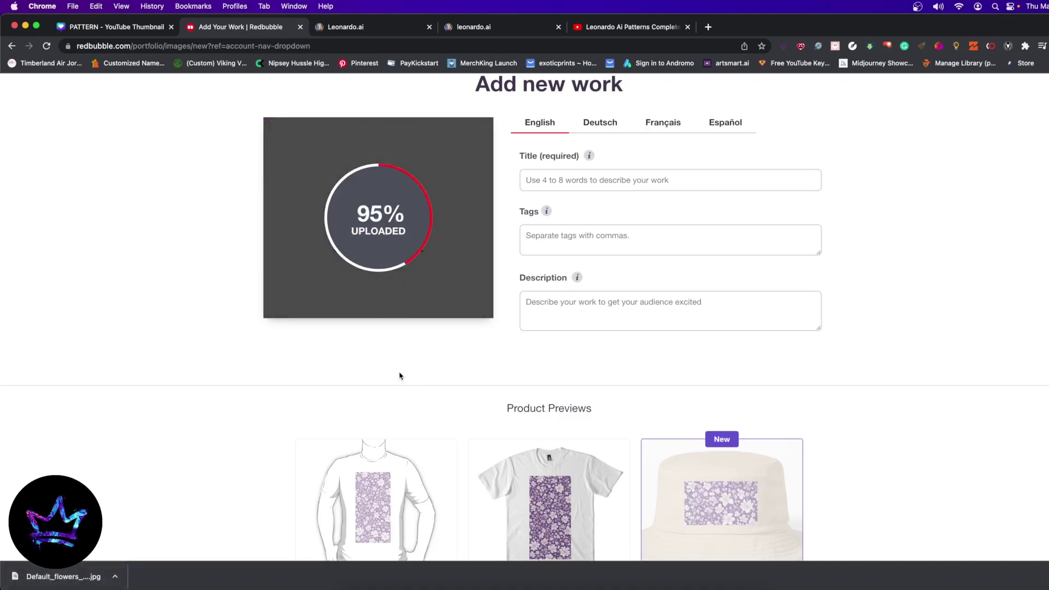
Look through the updated product previews and enable the Mouse Pads product for the newly uploaded floral artwork.
{"action": "scroll", "coordinate": [399, 377], "scroll_direction": "down", "scroll_amount": 5}
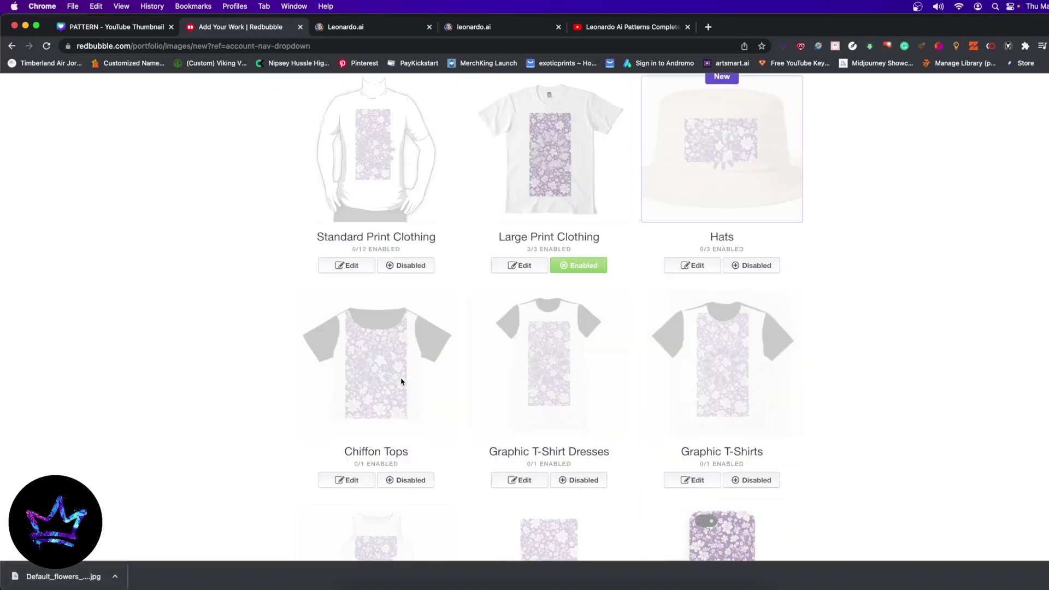
{"action": "scroll", "coordinate": [377, 379], "scroll_direction": "down", "scroll_amount": 6}
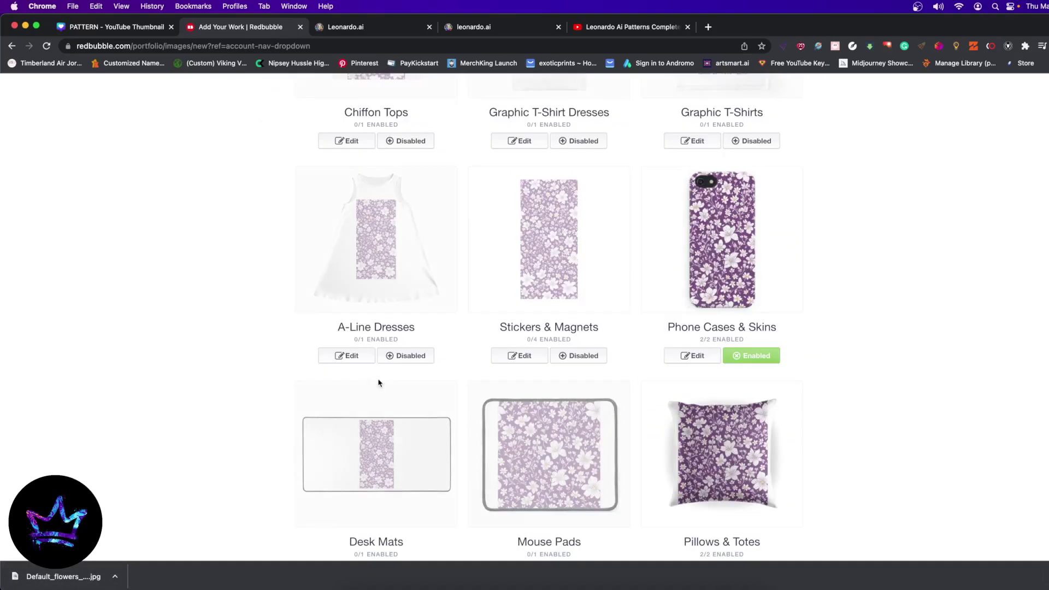
{"action": "scroll", "coordinate": [378, 382], "scroll_direction": "up", "scroll_amount": 4}
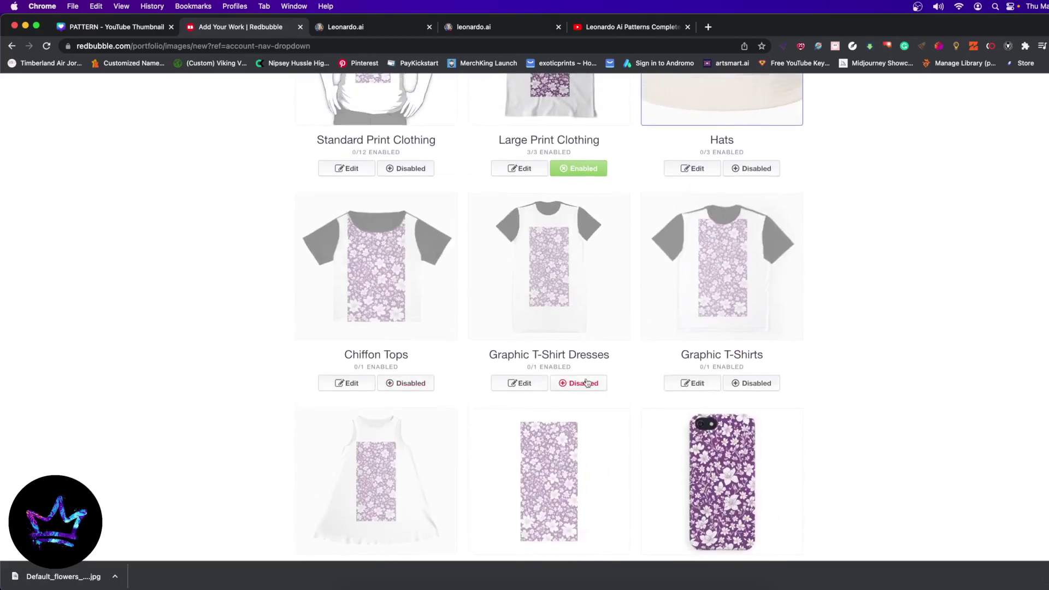
{"action": "scroll", "coordinate": [586, 382], "scroll_direction": "down", "scroll_amount": 7}
{"action": "left_click", "coordinate": [576, 441]}
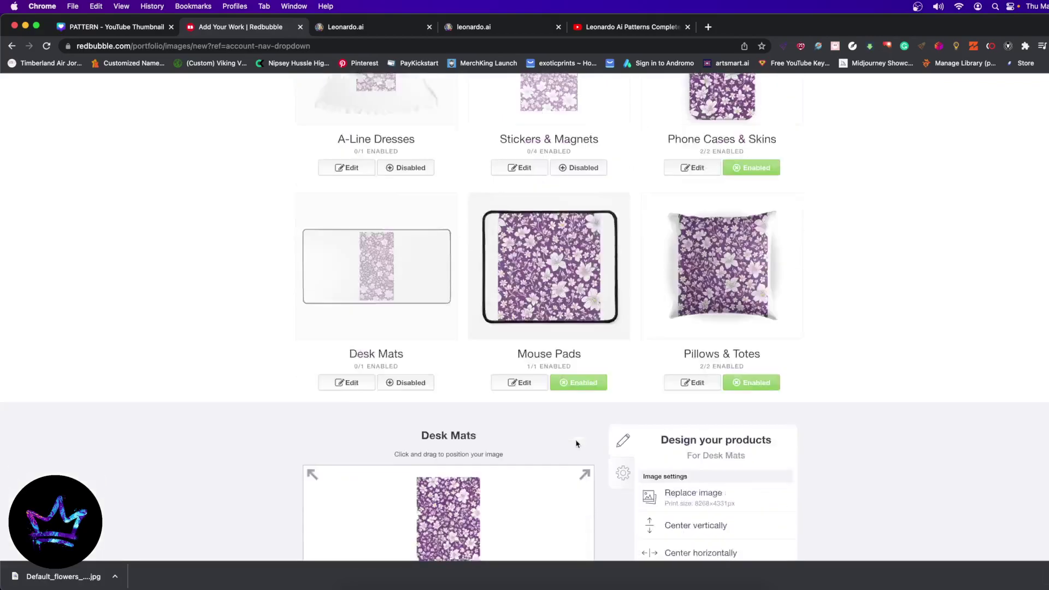
Return to the open floral image in Leonardo.Ai and display its Alternate Upscaled Image version for comparison.
{"action": "scroll", "coordinate": [576, 444], "scroll_direction": "down", "scroll_amount": 5}
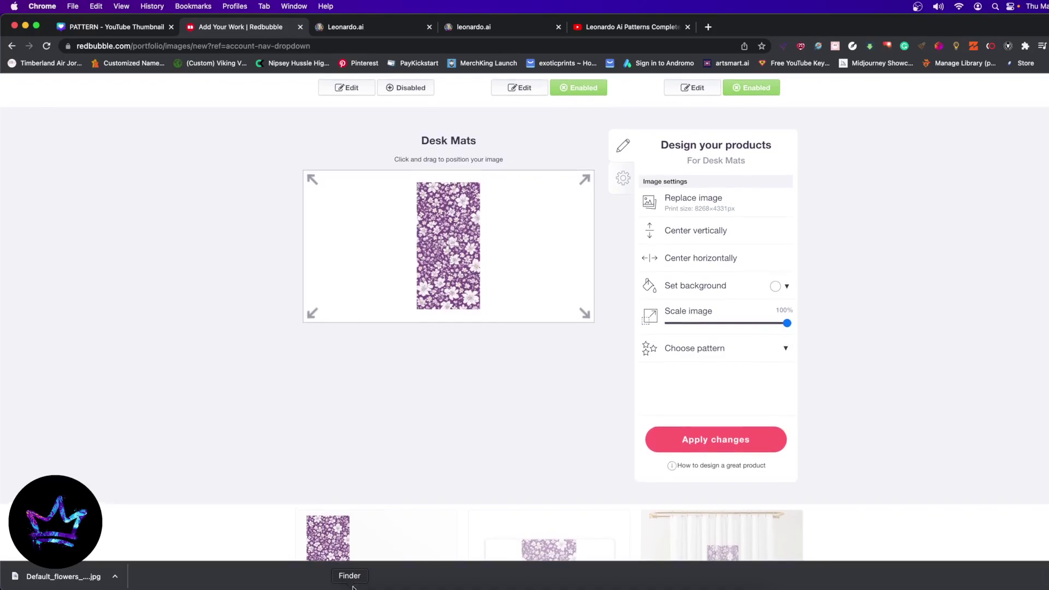
{"action": "left_click", "coordinate": [350, 27]}
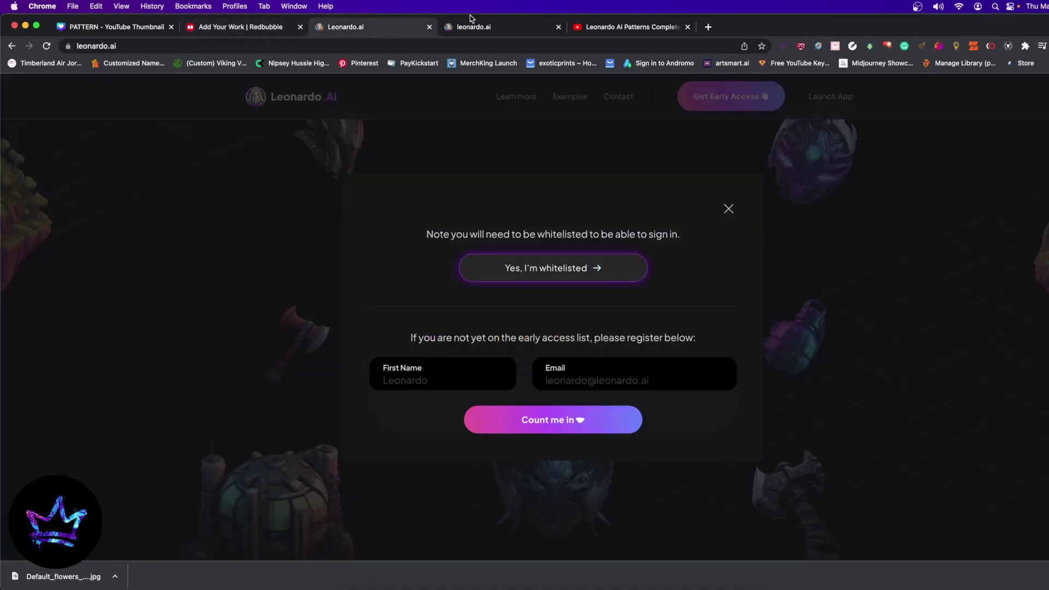
{"action": "left_click", "coordinate": [477, 28]}
{"action": "left_click", "coordinate": [483, 521]}
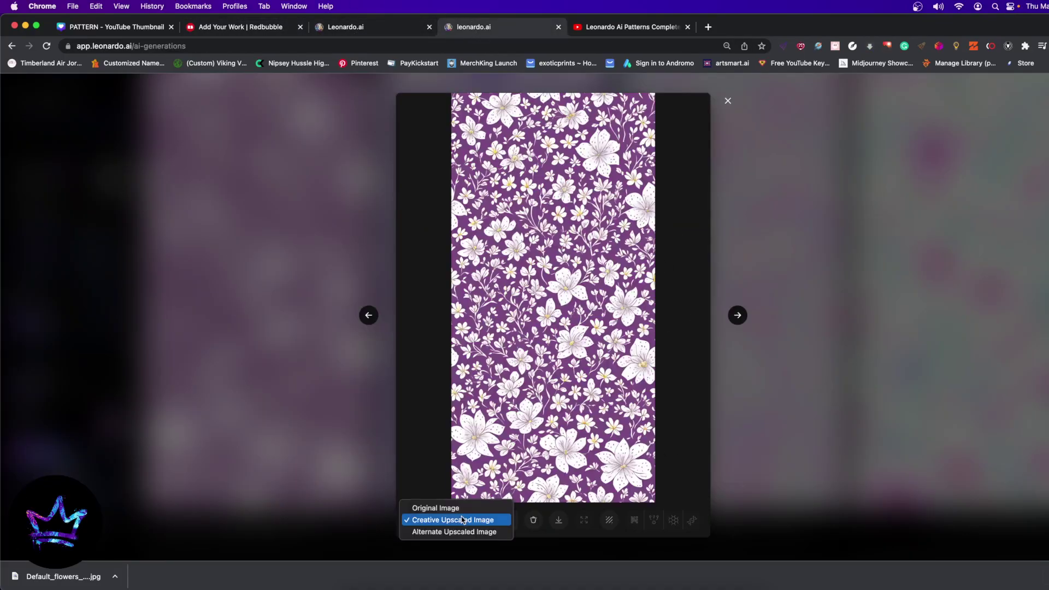
{"action": "left_click", "coordinate": [445, 534]}
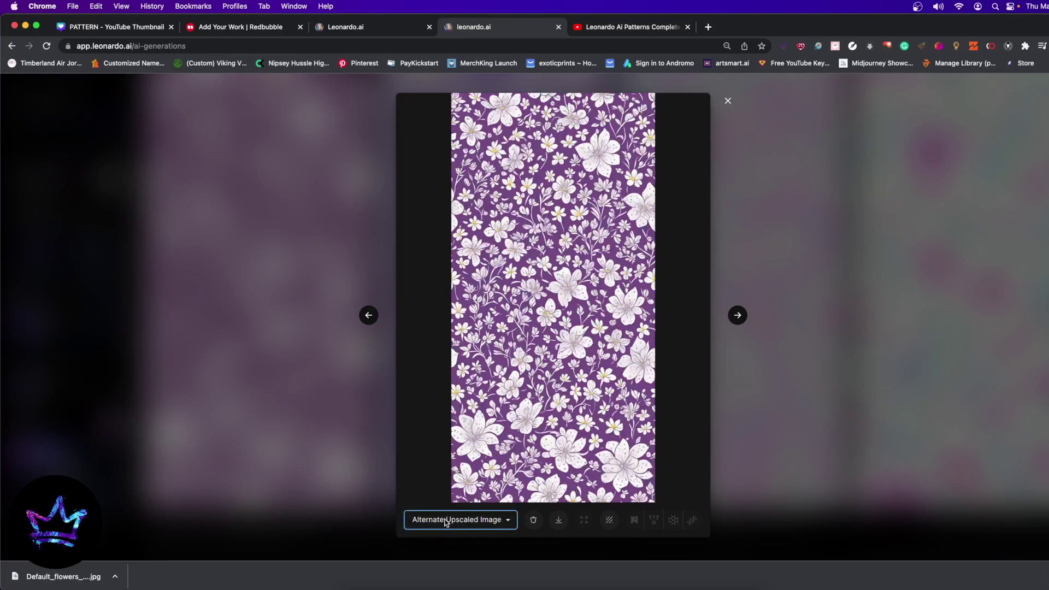
Switch the floral image preview back to the Creative Upscaled Image version.
{"action": "left_click", "coordinate": [442, 521]}
{"action": "key", "text": "Escape"}
{"action": "left_click", "coordinate": [436, 521]}
{"action": "left_click", "coordinate": [435, 509]}
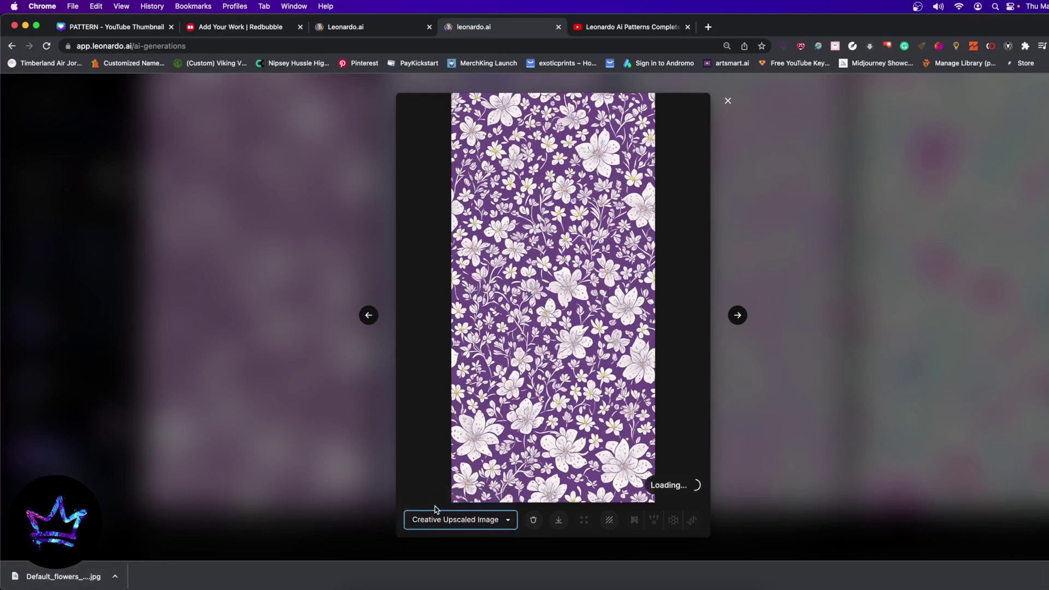
Open the downloaded Default_flowers JPG in Preview and compare the two upscaled floral versions side by side.
{"action": "left_click", "coordinate": [49, 585]}
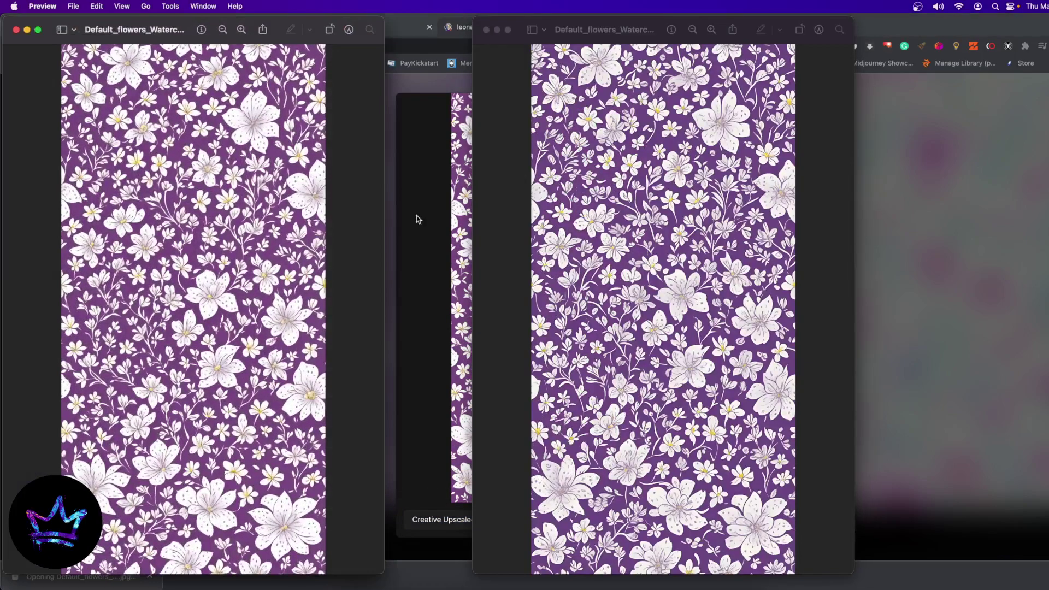
{"action": "left_click", "coordinate": [523, 169]}
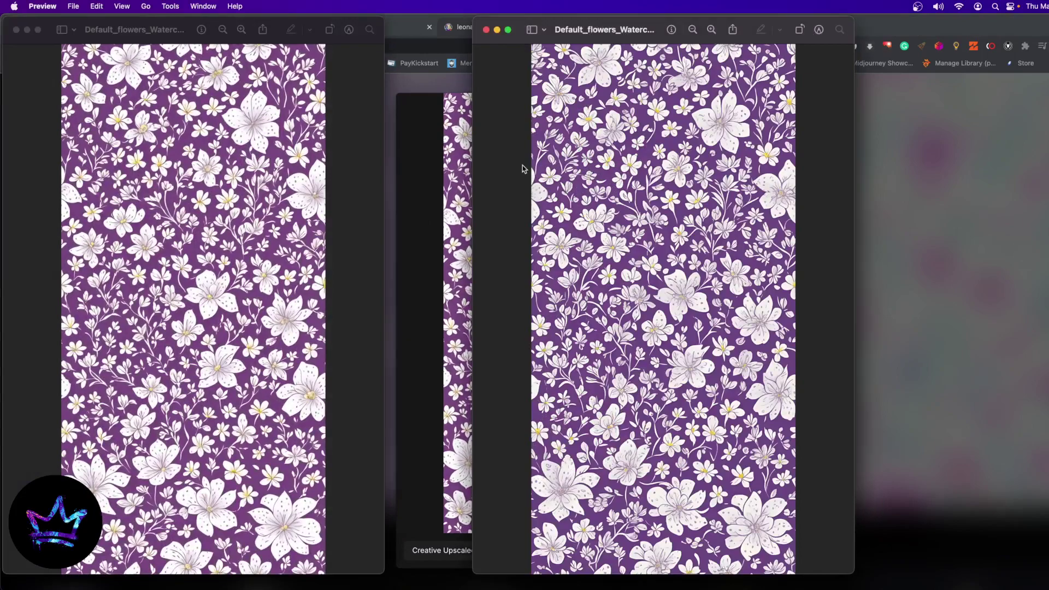
{"action": "left_click", "coordinate": [442, 238]}
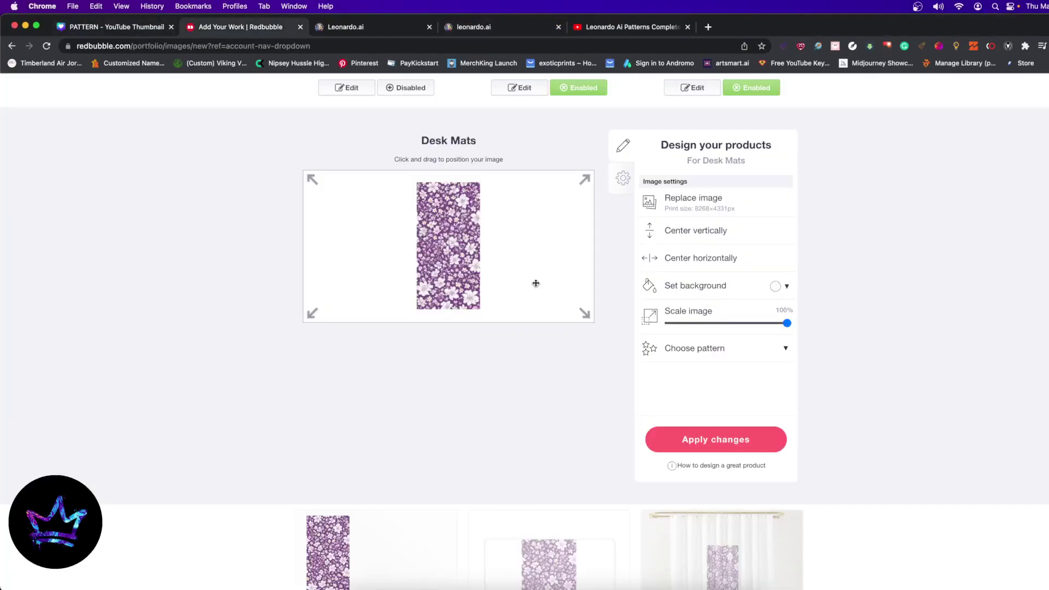
Repeat the floral artwork as a regular grid on the Desk Mats product and shift the pattern's position.
{"action": "left_click", "coordinate": [741, 348]}
{"action": "left_click", "coordinate": [752, 367]}
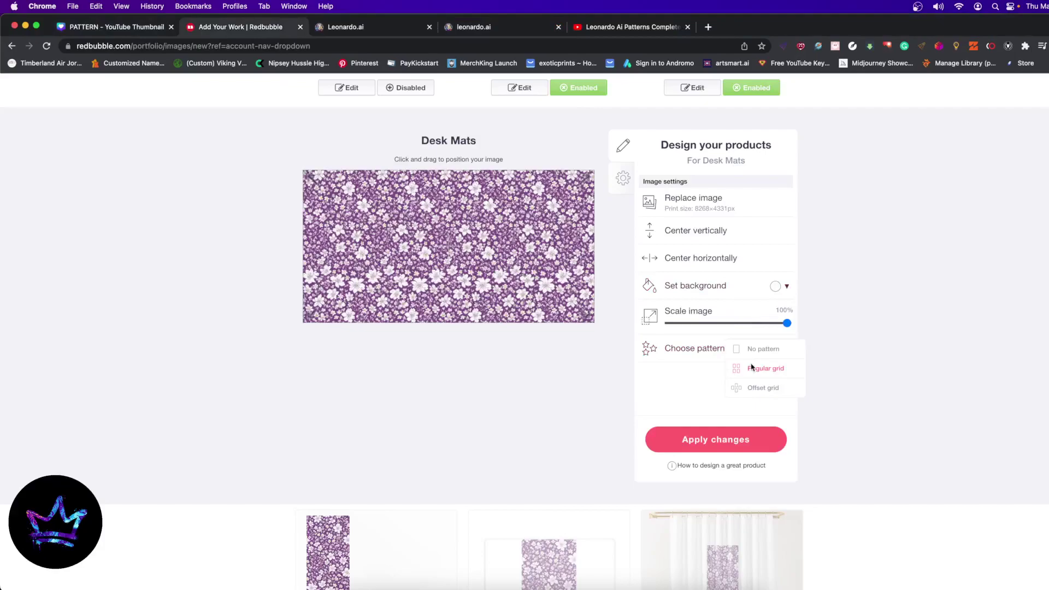
{"action": "scroll", "coordinate": [601, 382], "scroll_direction": "up", "scroll_amount": 5}
{"action": "scroll", "coordinate": [571, 418], "scroll_direction": "down", "scroll_amount": 5}
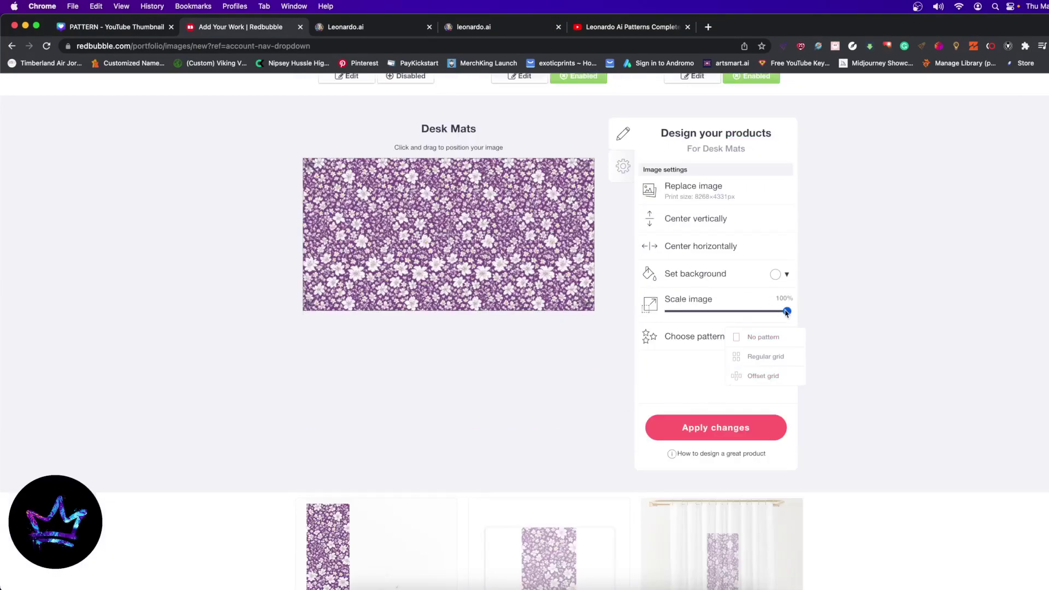
{"action": "left_click_drag", "start_coordinate": [787, 311], "coordinate": [819, 311]}
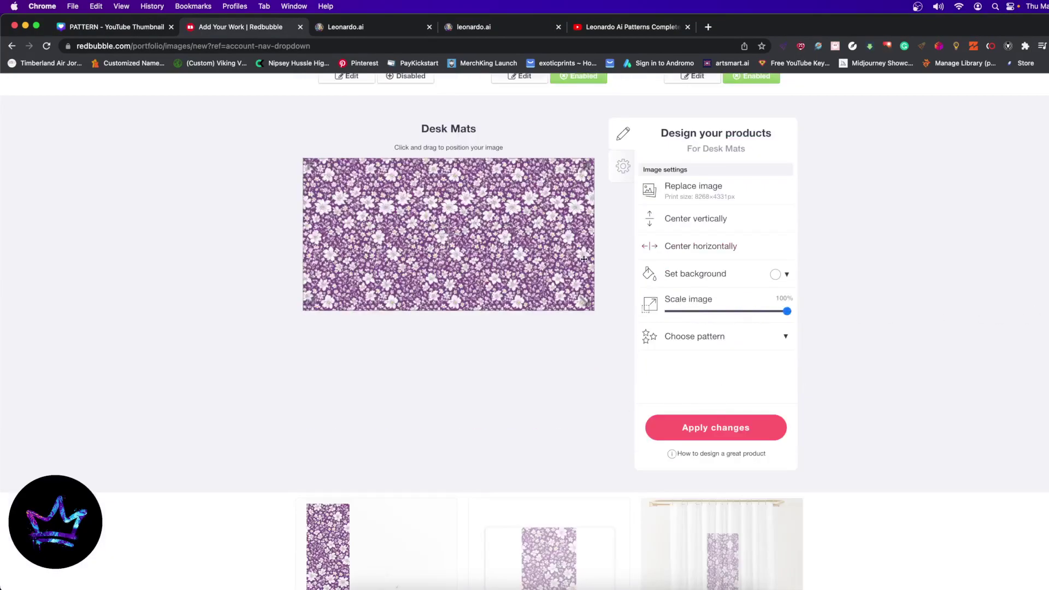
Apply a regular grid pattern to the floral artwork on the Mouse Pads product and shift its position slightly.
{"action": "scroll", "coordinate": [584, 259], "scroll_direction": "up", "scroll_amount": 4}
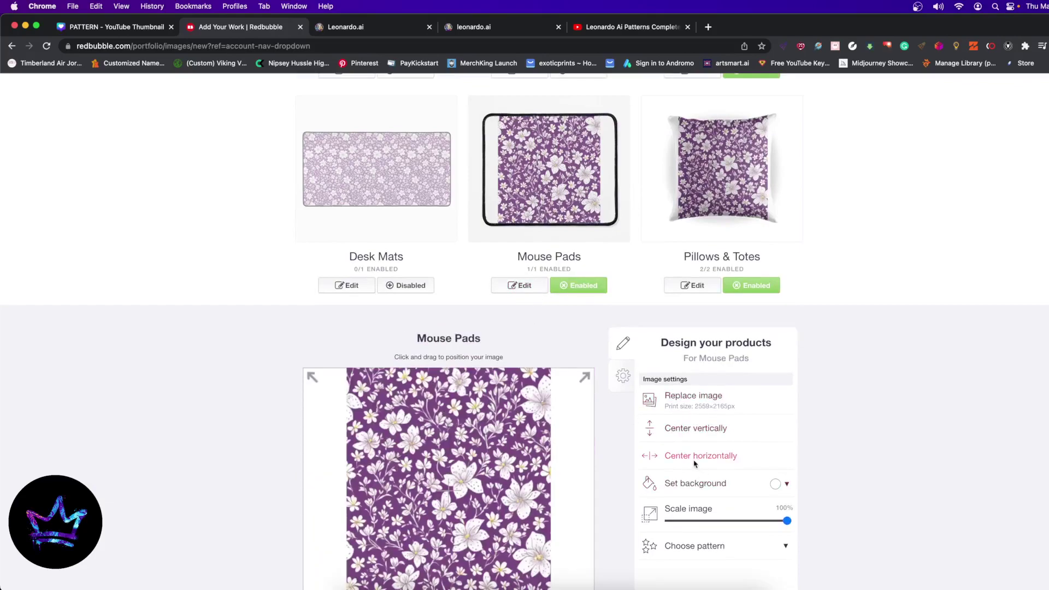
{"action": "scroll", "coordinate": [694, 461], "scroll_direction": "down", "scroll_amount": 2}
{"action": "left_click", "coordinate": [701, 460]}
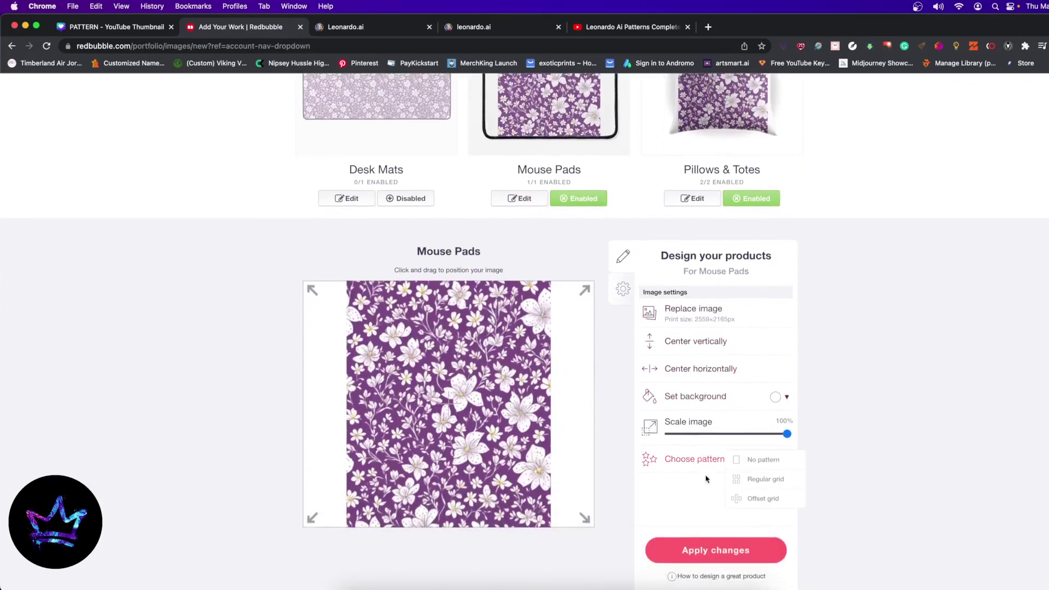
{"action": "left_click", "coordinate": [756, 477]}
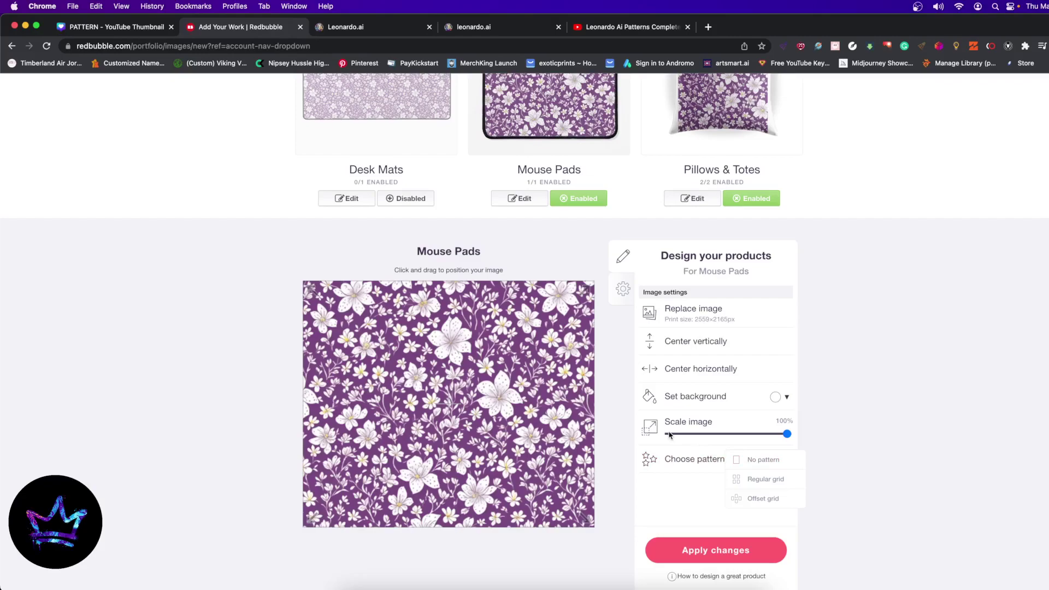
{"action": "left_click_drag", "start_coordinate": [496, 347], "coordinate": [456, 335]}
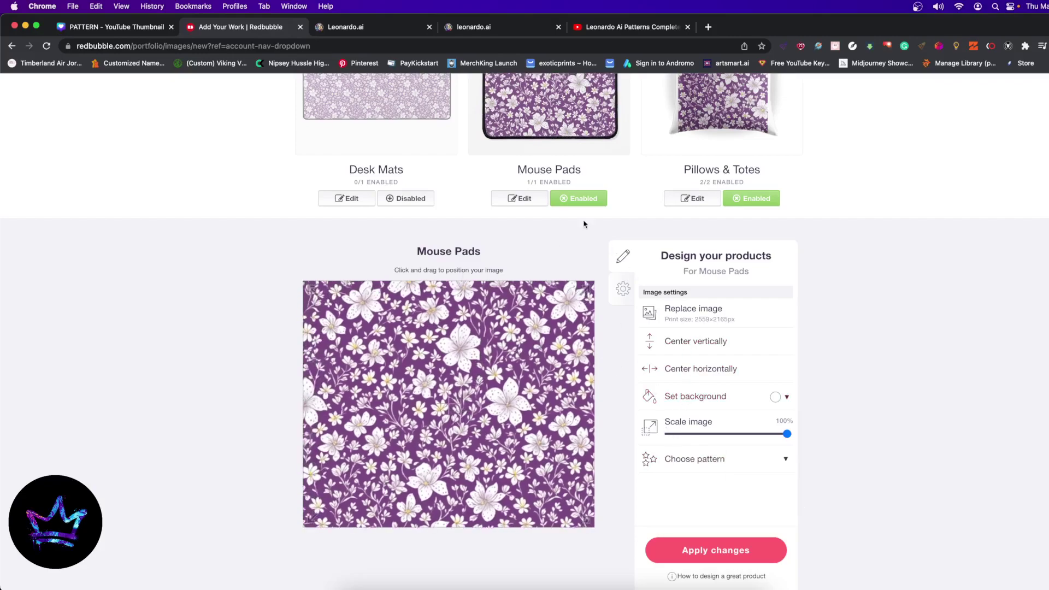
Set the page zoom to 125% and shift the floral pattern sideways on the mouse pad design.
{"action": "left_click", "coordinate": [1046, 46]}
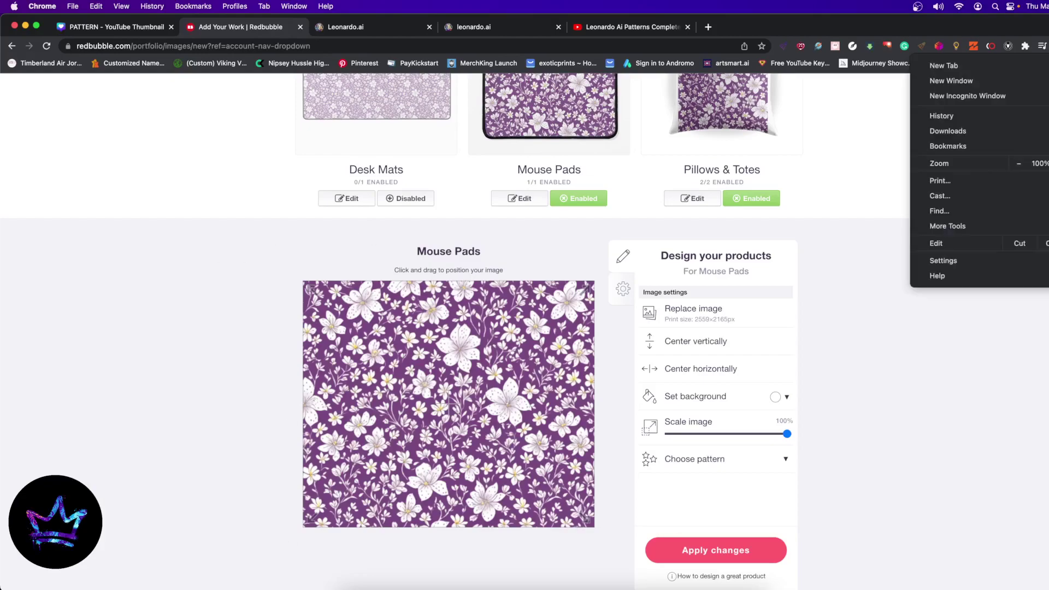
{"action": "key", "text": "super+equal"}
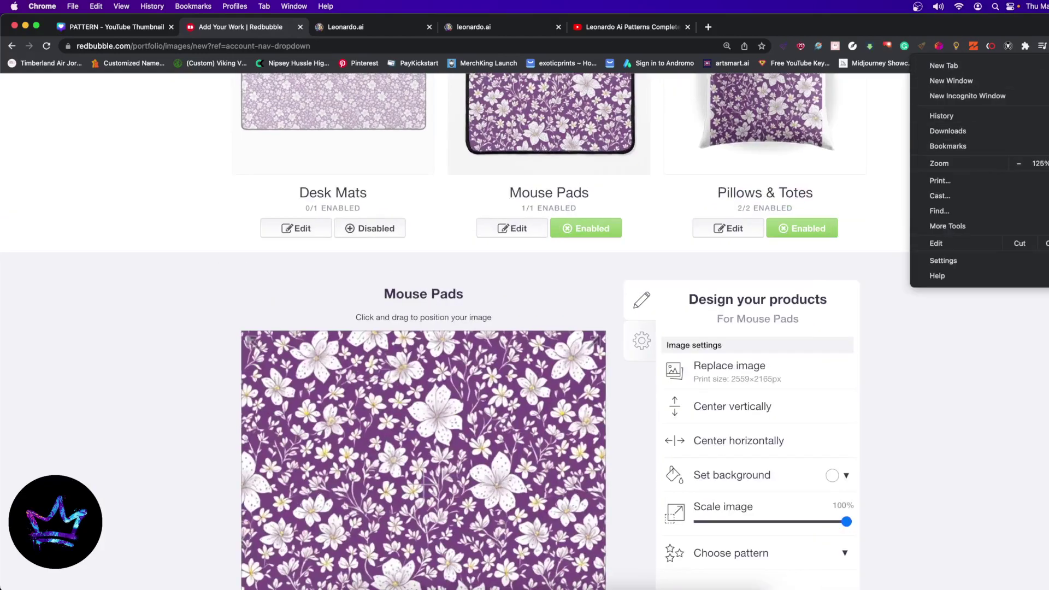
{"action": "left_click", "coordinate": [943, 411]}
{"action": "scroll", "coordinate": [879, 378], "scroll_direction": "down", "scroll_amount": 3}
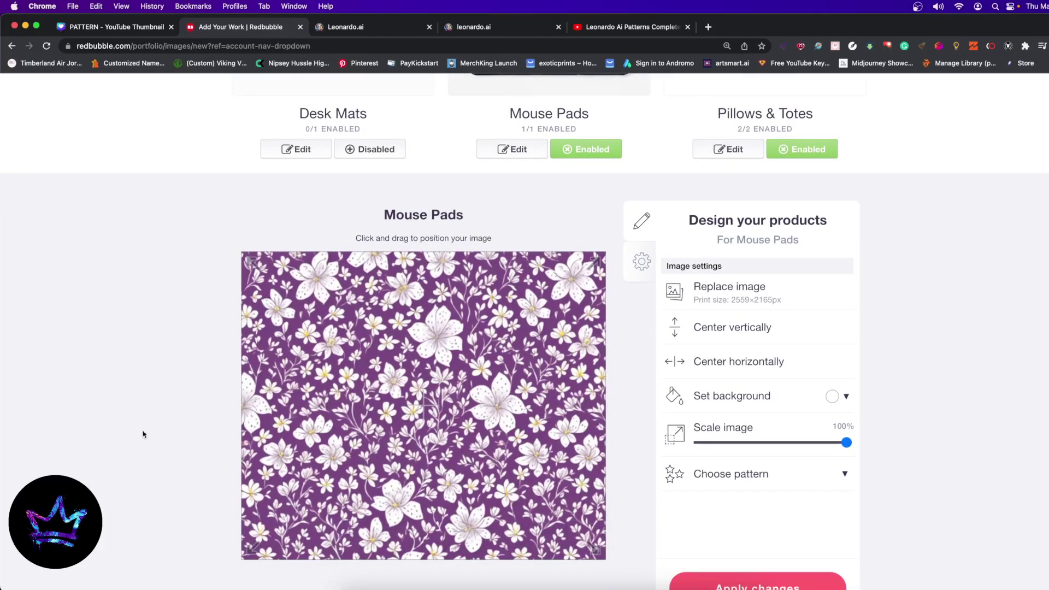
{"action": "left_click_drag", "start_coordinate": [355, 365], "coordinate": [390, 367]}
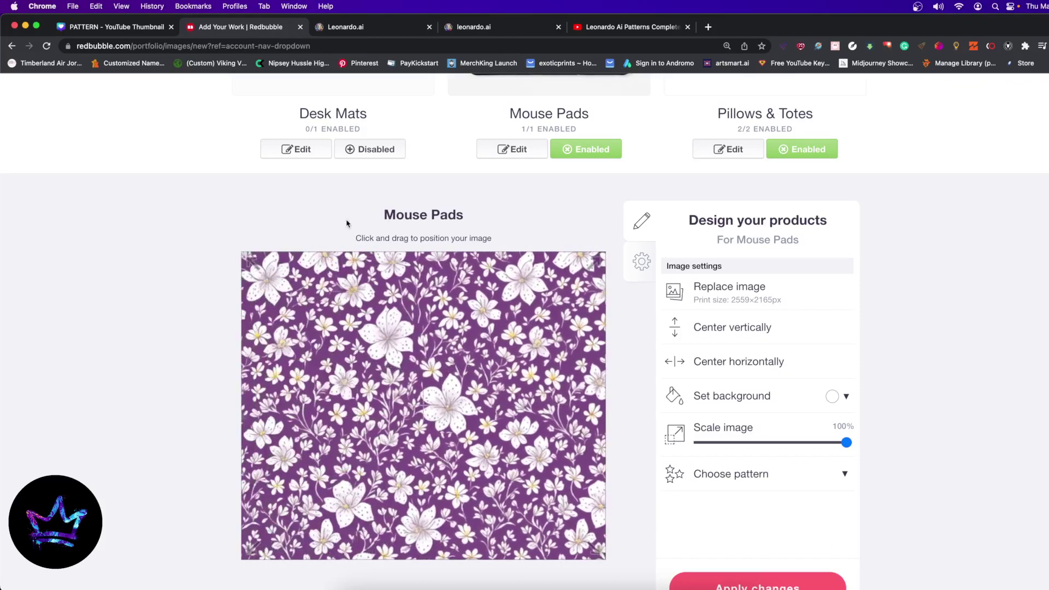
Return to the open floral image in Leonardo.Ai and display its Original Image version.
{"action": "left_click", "coordinate": [473, 26]}
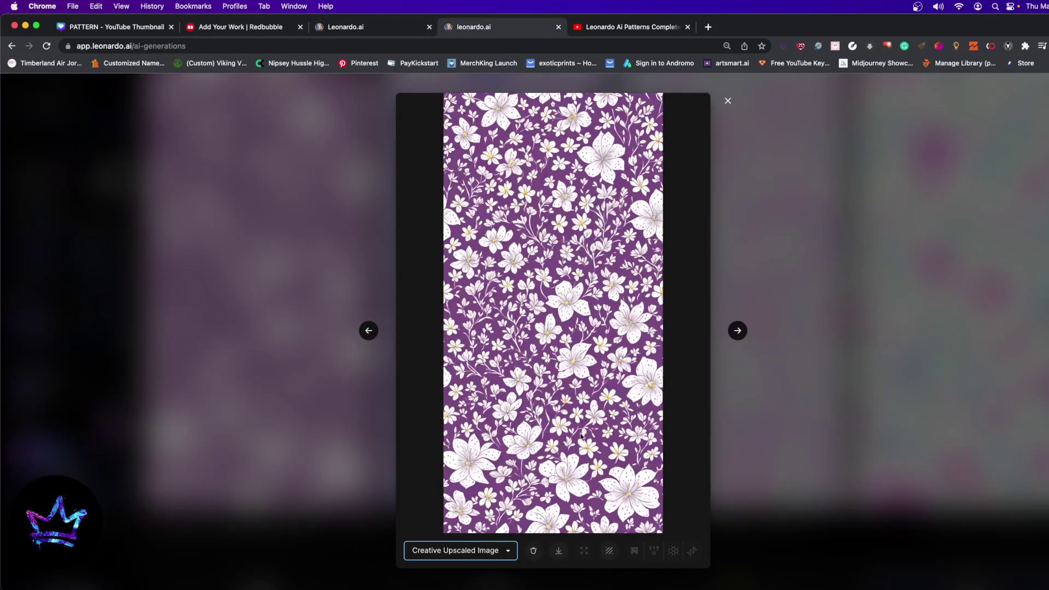
{"action": "left_click", "coordinate": [449, 551]}
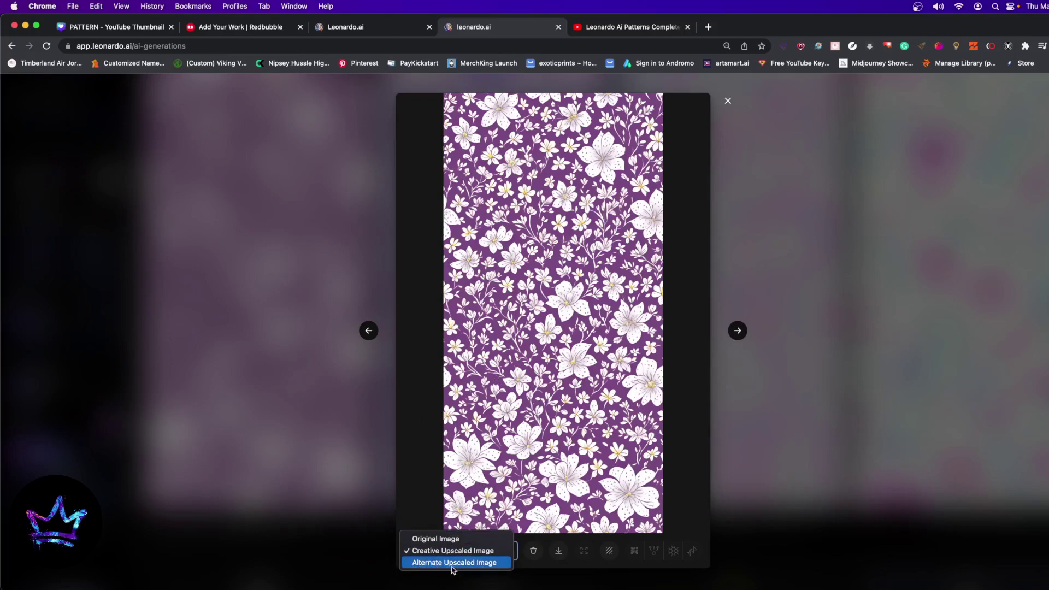
{"action": "left_click", "coordinate": [454, 514]}
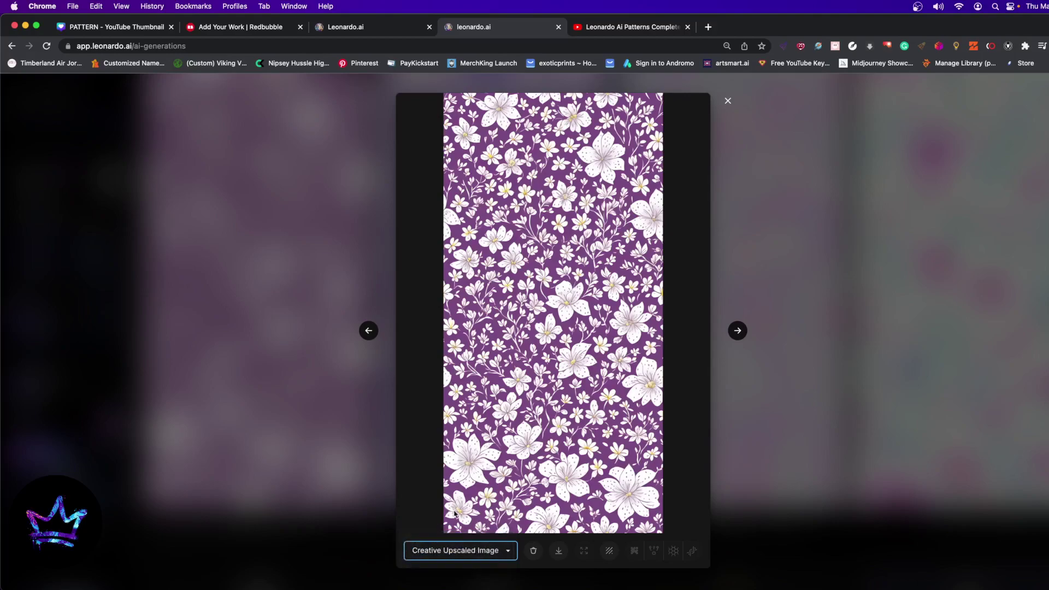
{"action": "left_click", "coordinate": [447, 551]}
{"action": "left_click", "coordinate": [434, 533]}
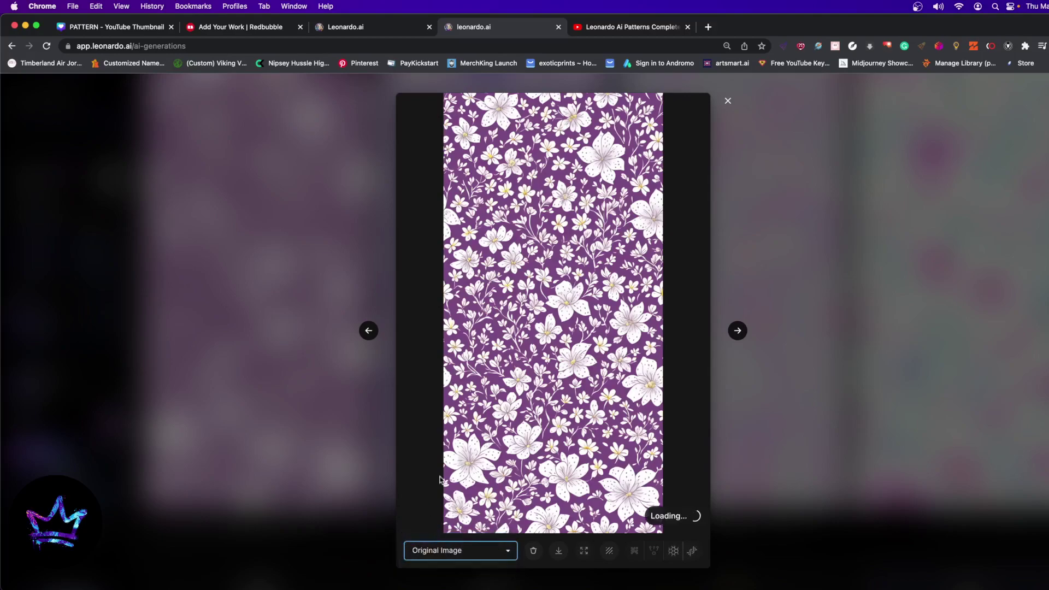
Save the original floral image to the Downloads folder under its suggested RPG_40_flowers file name.
{"action": "right_click", "coordinate": [578, 234]}
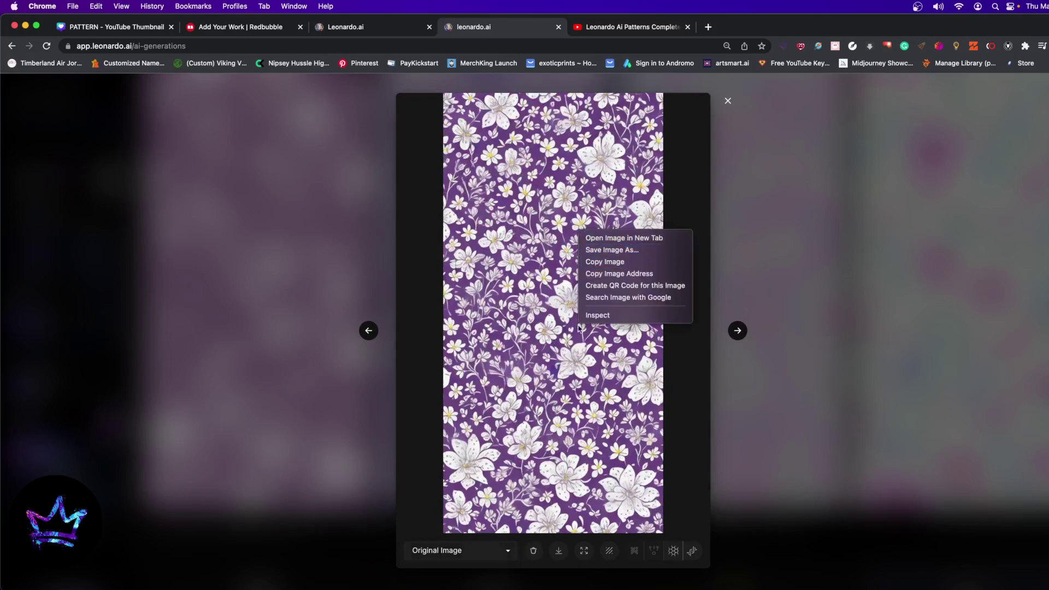
{"action": "left_click", "coordinate": [628, 249]}
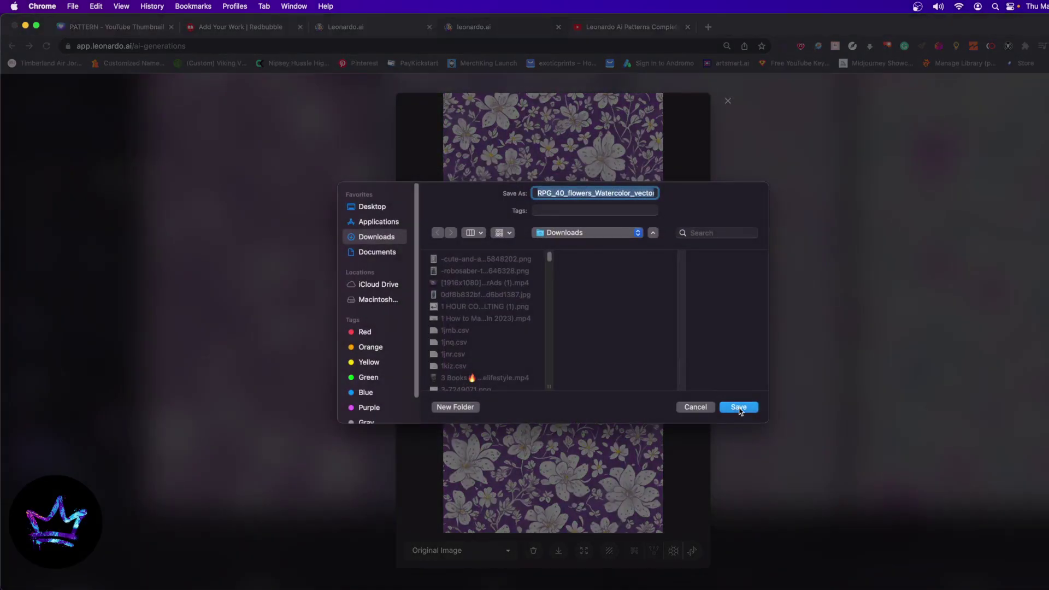
{"action": "left_click", "coordinate": [738, 407]}
Launch Luminar Neo and close the enlarged floral image in Leonardo.Ai.
{"action": "left_click", "coordinate": [372, 585]}
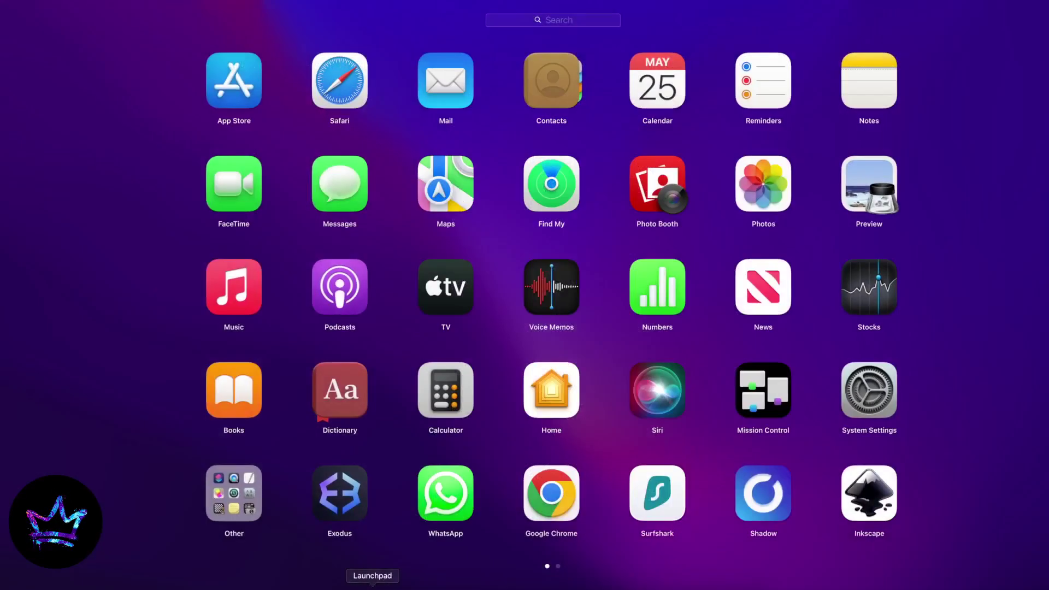
{"action": "type", "text": "lumin"}
{"action": "left_click", "coordinate": [715, 294]}
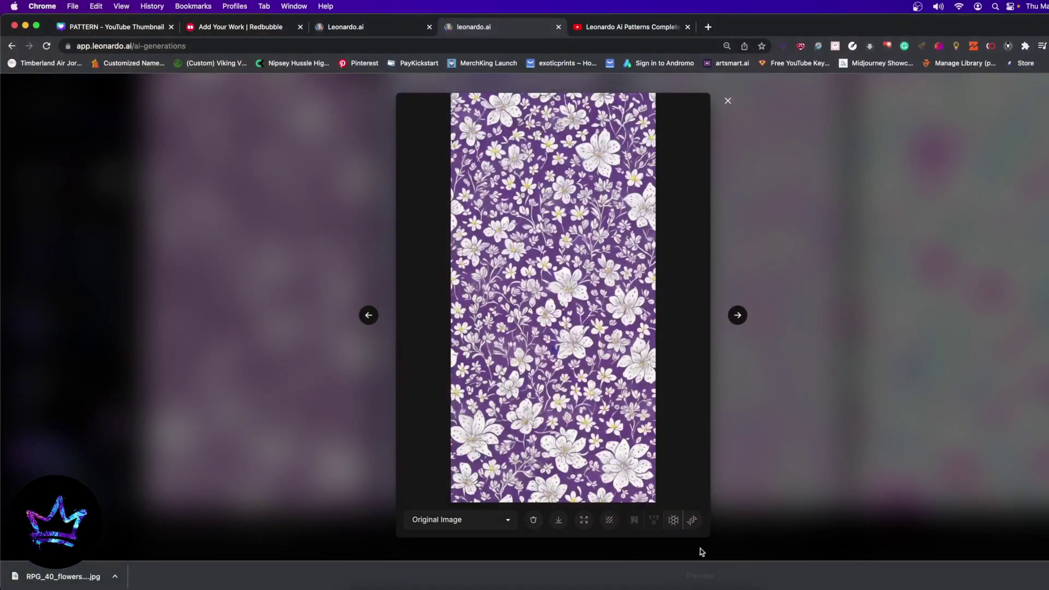
{"action": "left_click", "coordinate": [728, 102]}
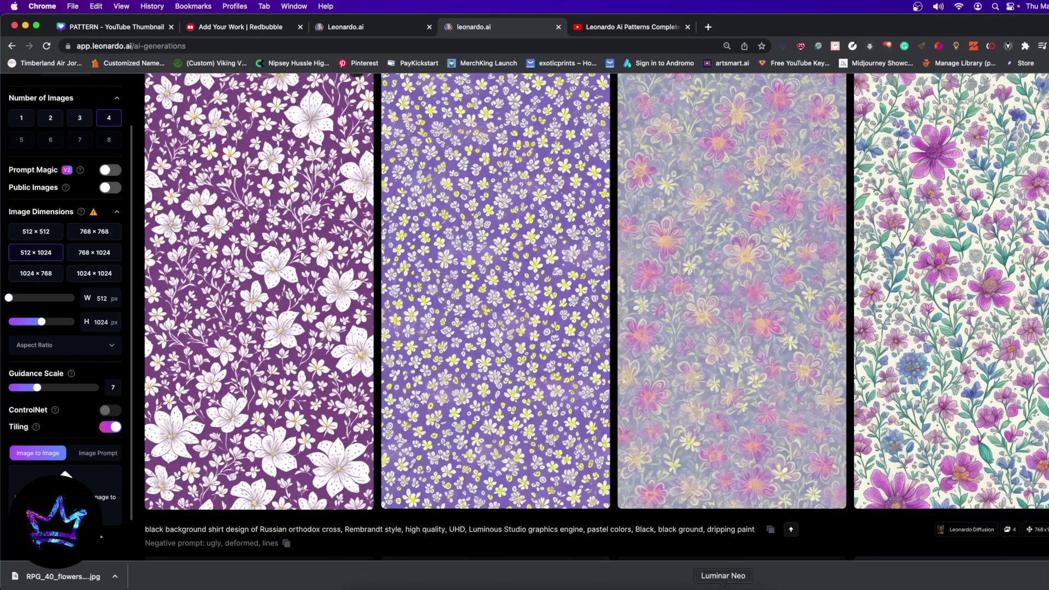
Switch to Luminar Neo, show its photo catalog and dismiss the Skylum News window.
{"action": "left_click", "coordinate": [723, 588]}
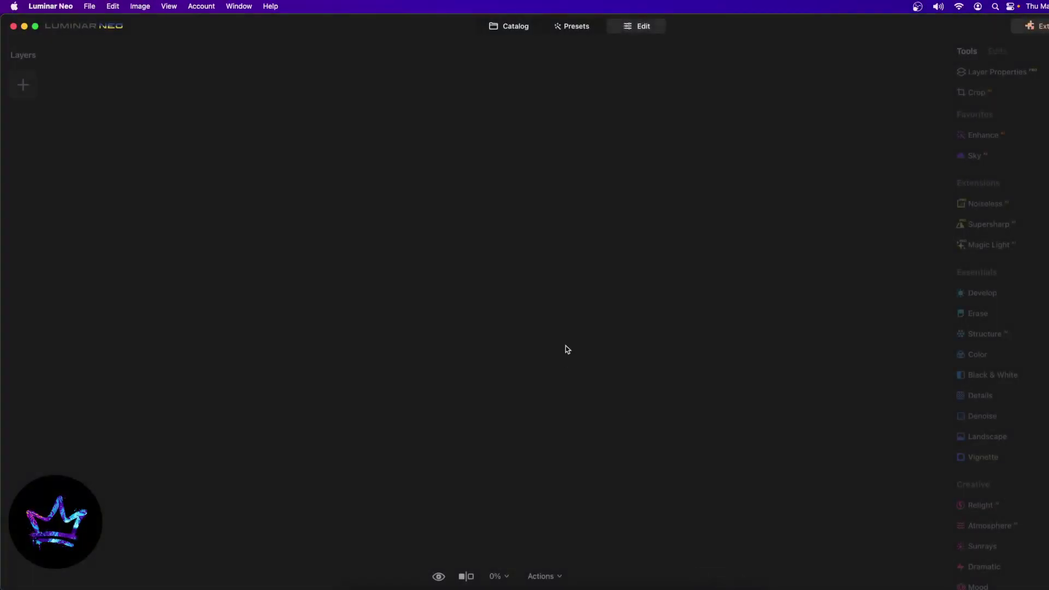
{"action": "left_click", "coordinate": [526, 23]}
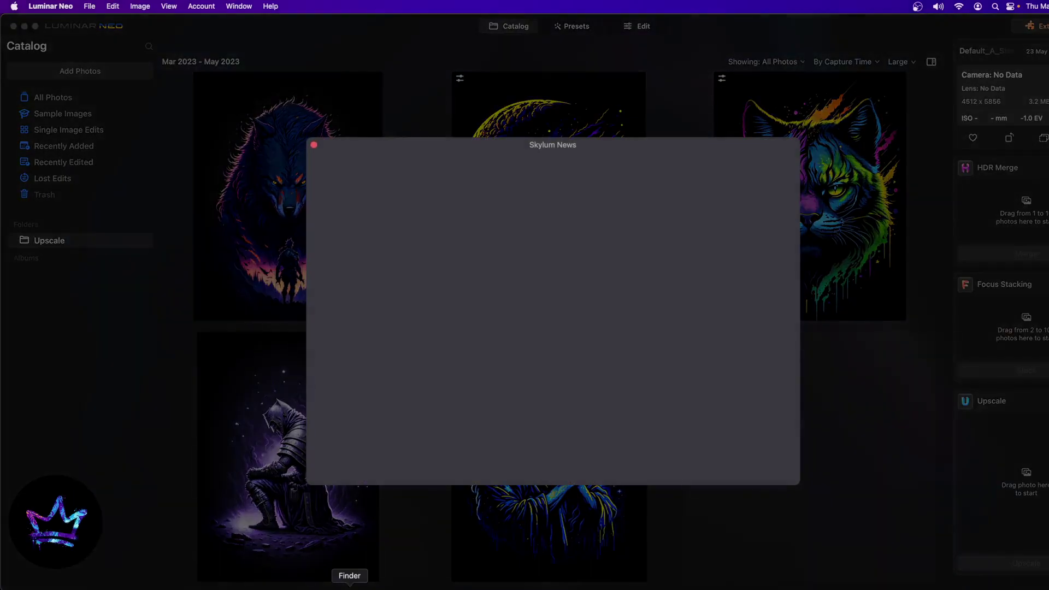
{"action": "left_click", "coordinate": [314, 146]}
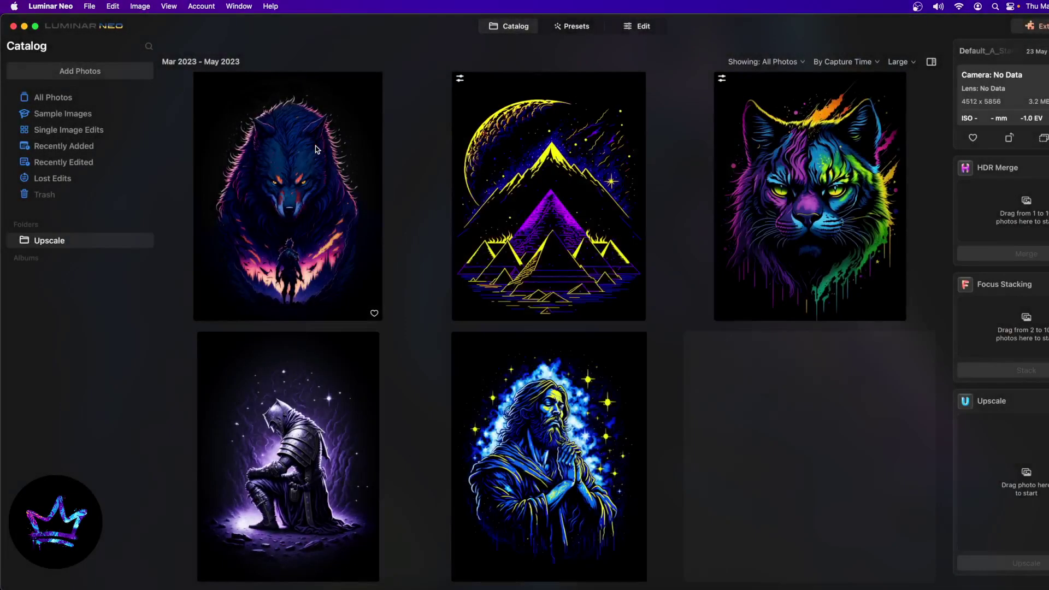
Bring the RPG_40_flowers JPG from the Downloads folder into Luminar Neo as a single image.
{"action": "left_click", "coordinate": [346, 583]}
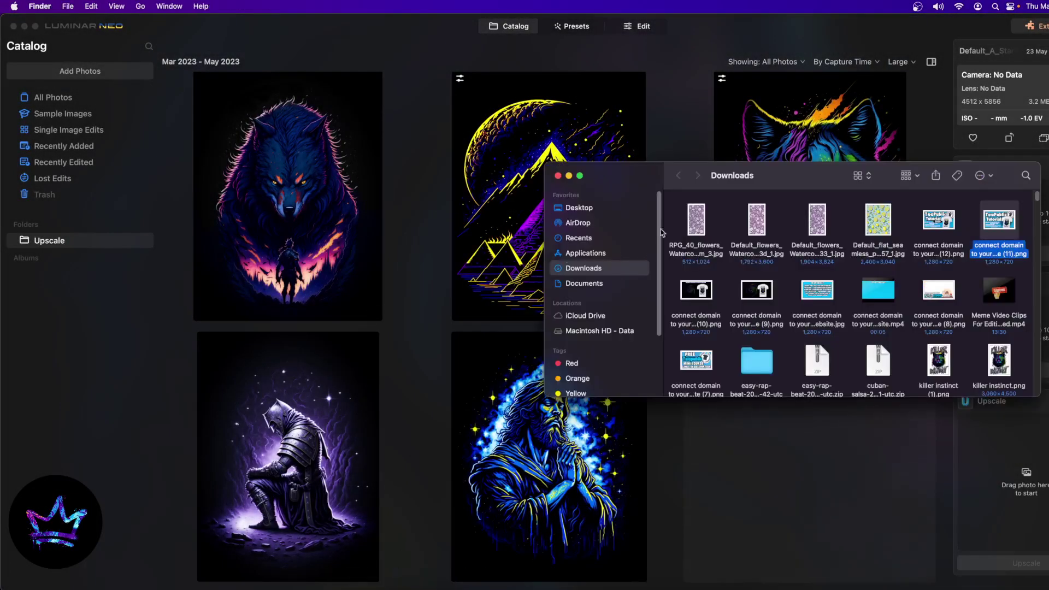
{"action": "left_click_drag", "start_coordinate": [693, 217], "coordinate": [419, 322]}
{"action": "left_click", "coordinate": [418, 234]}
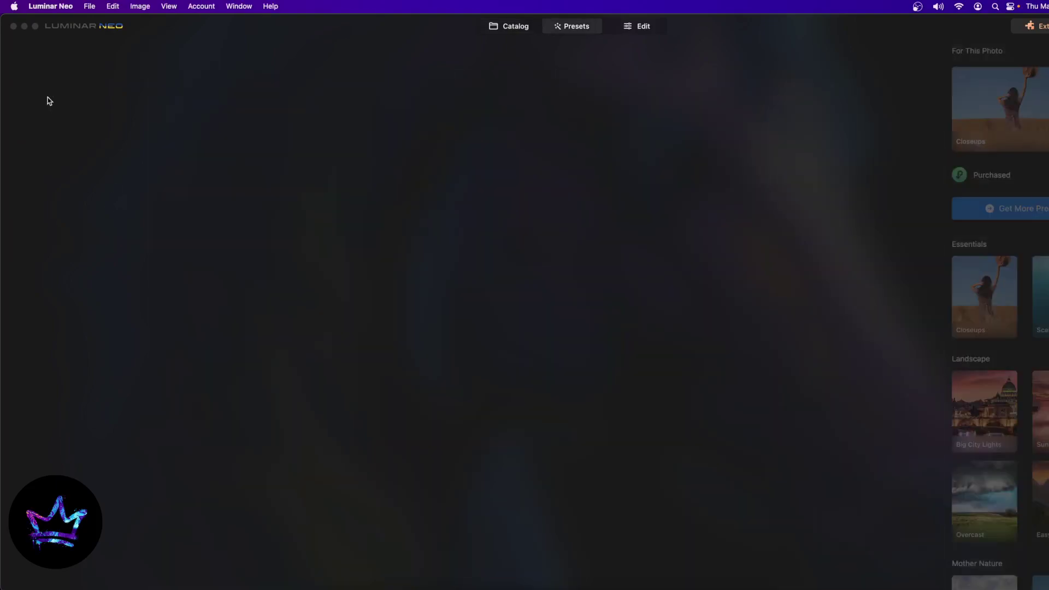
{"action": "left_click", "coordinate": [349, 586]}
{"action": "left_click", "coordinate": [524, 236]}
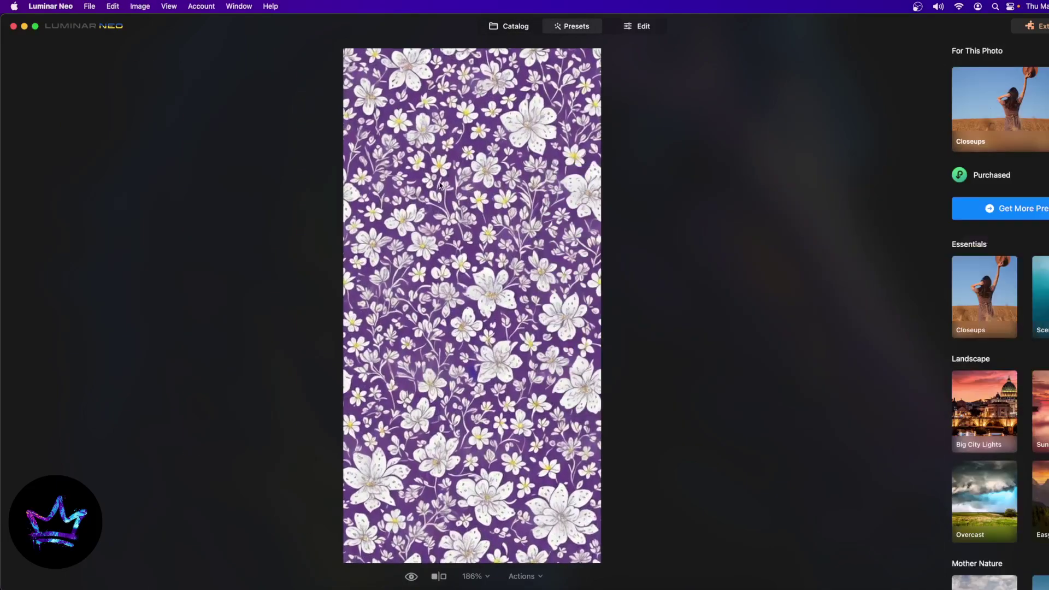
Open the floral image for editing and, with the Develop tool, raise Smart Contrast and lower Exposure slightly.
{"action": "left_click", "coordinate": [640, 26]}
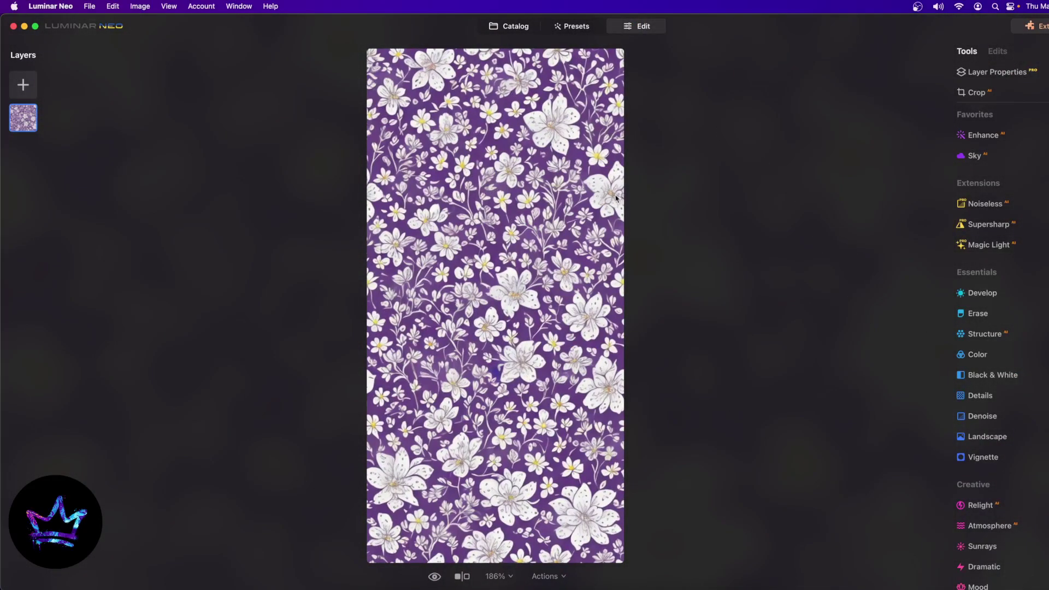
{"action": "left_click", "coordinate": [982, 293]}
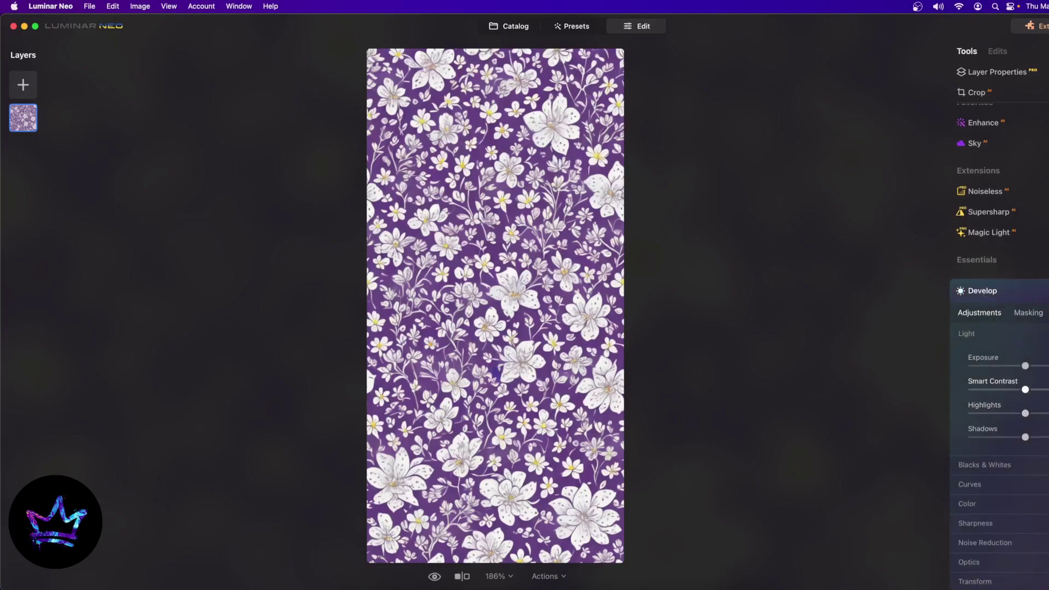
{"action": "left_click_drag", "start_coordinate": [1024, 388], "coordinate": [1046, 389]}
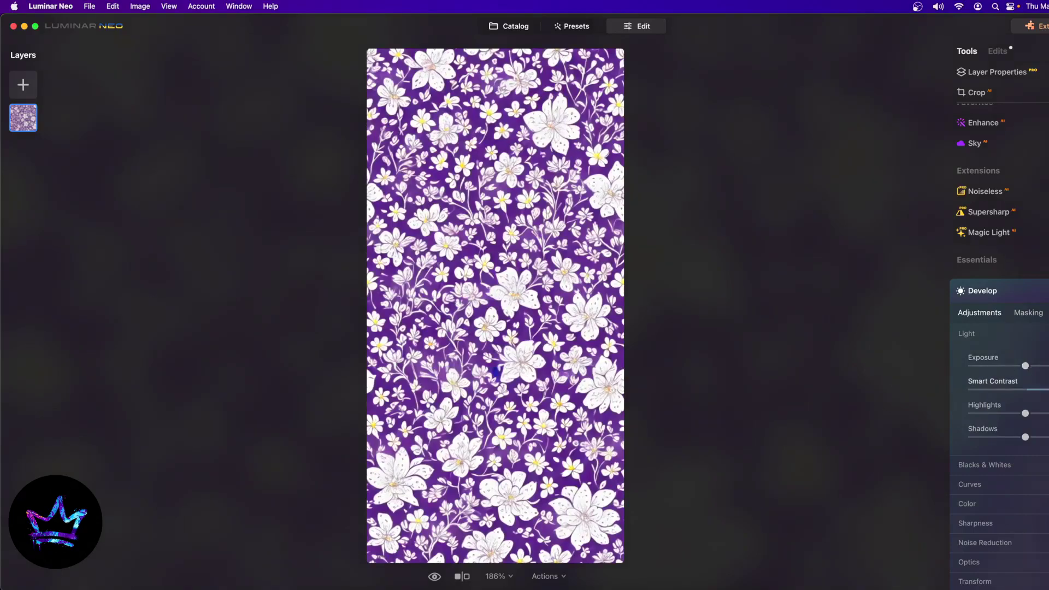
{"action": "left_click_drag", "start_coordinate": [1025, 366], "coordinate": [1013, 367]}
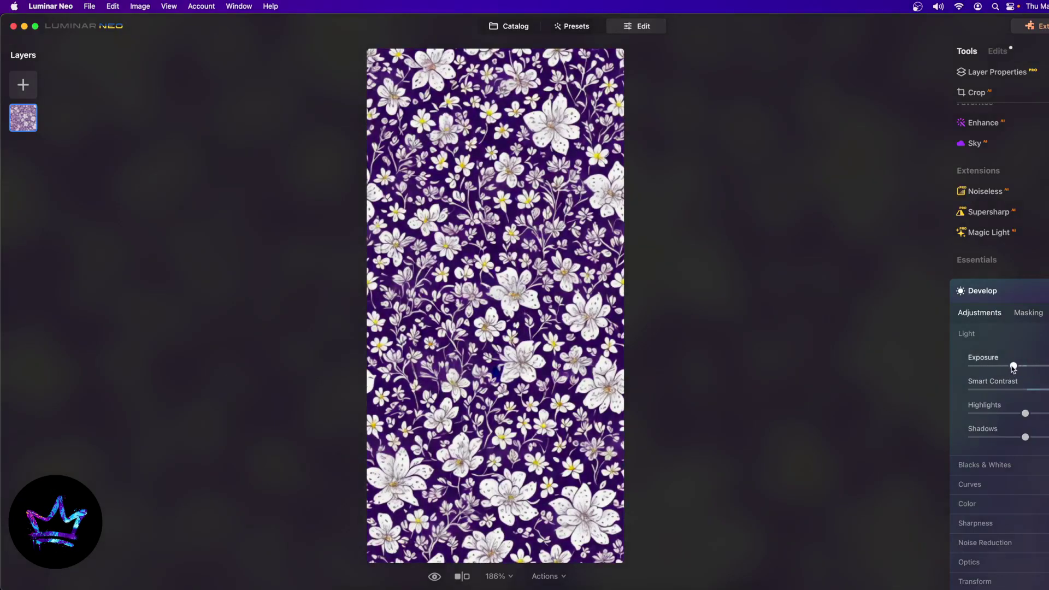
Return to the catalog and load the edited floral image into the Upscale extension.
{"action": "left_click", "coordinate": [508, 26]}
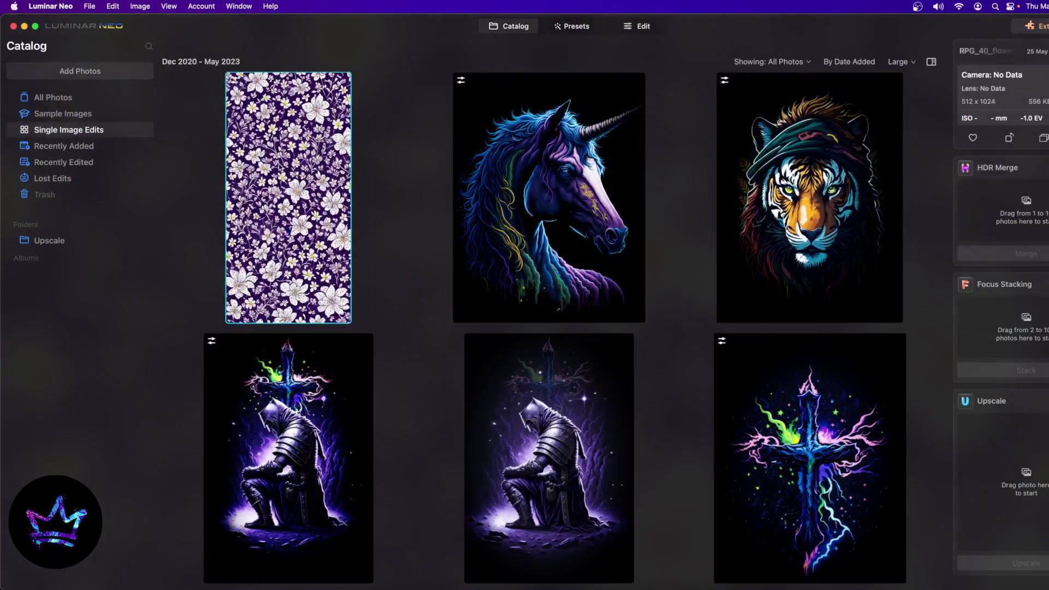
{"action": "left_click_drag", "start_coordinate": [278, 153], "coordinate": [1017, 446]}
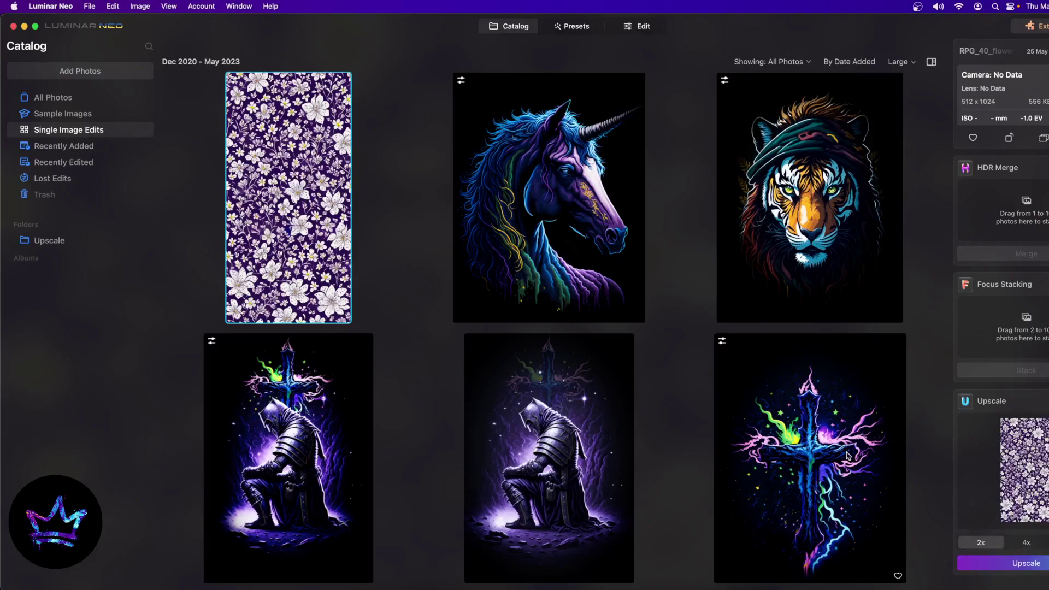
Upscale the floral image by 4x and open the upscaled copy to check its detail.
{"action": "left_click", "coordinate": [1025, 543]}
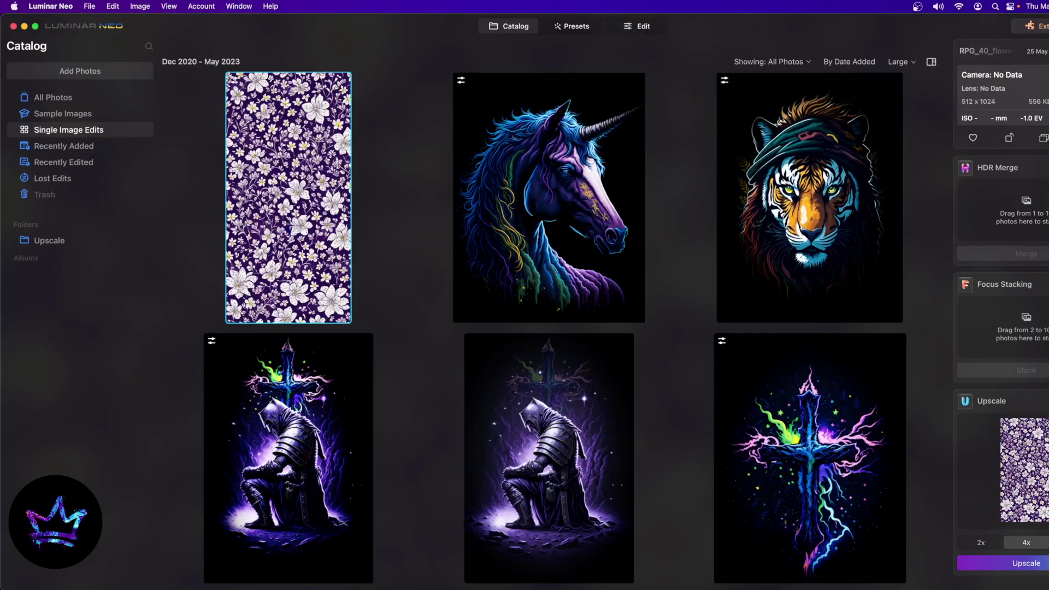
{"action": "left_click", "coordinate": [1019, 568]}
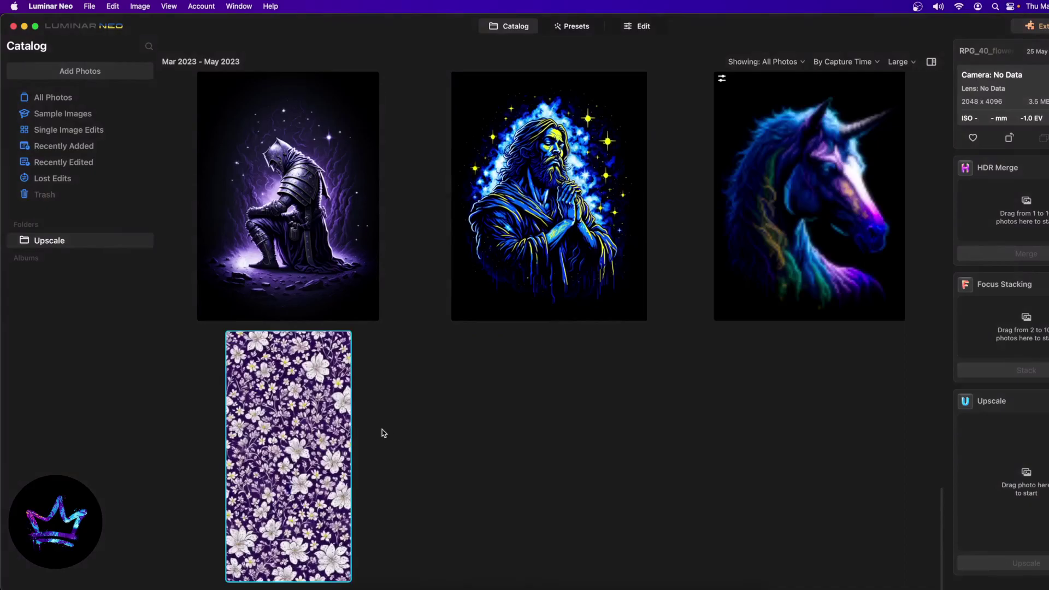
{"action": "double_click", "coordinate": [316, 421]}
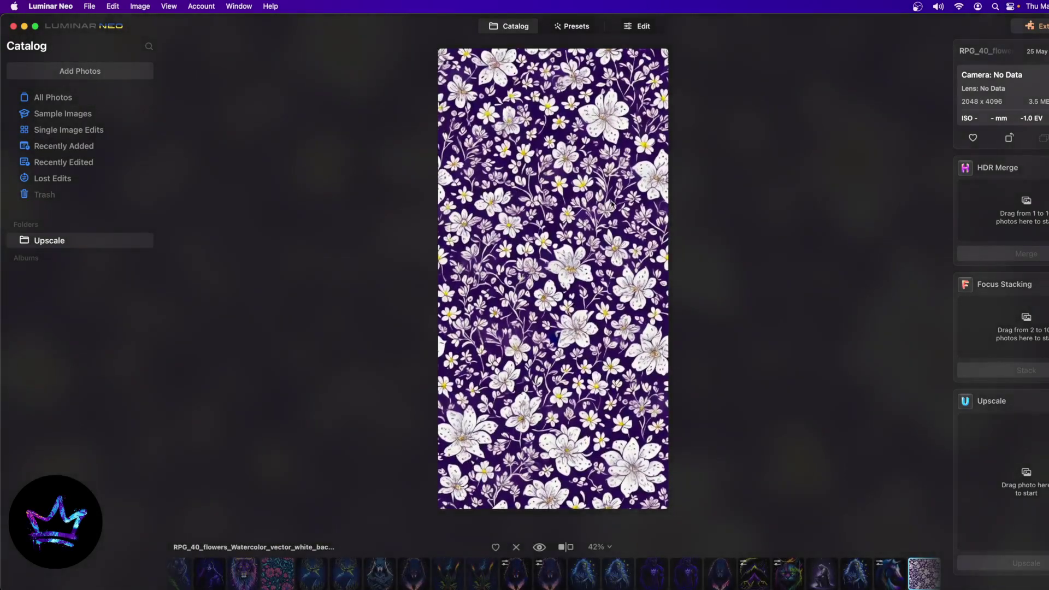
{"action": "scroll", "coordinate": [610, 204], "scroll_direction": "up", "scroll_amount": 2}
{"action": "scroll", "coordinate": [541, 233], "scroll_direction": "down", "scroll_amount": 3}
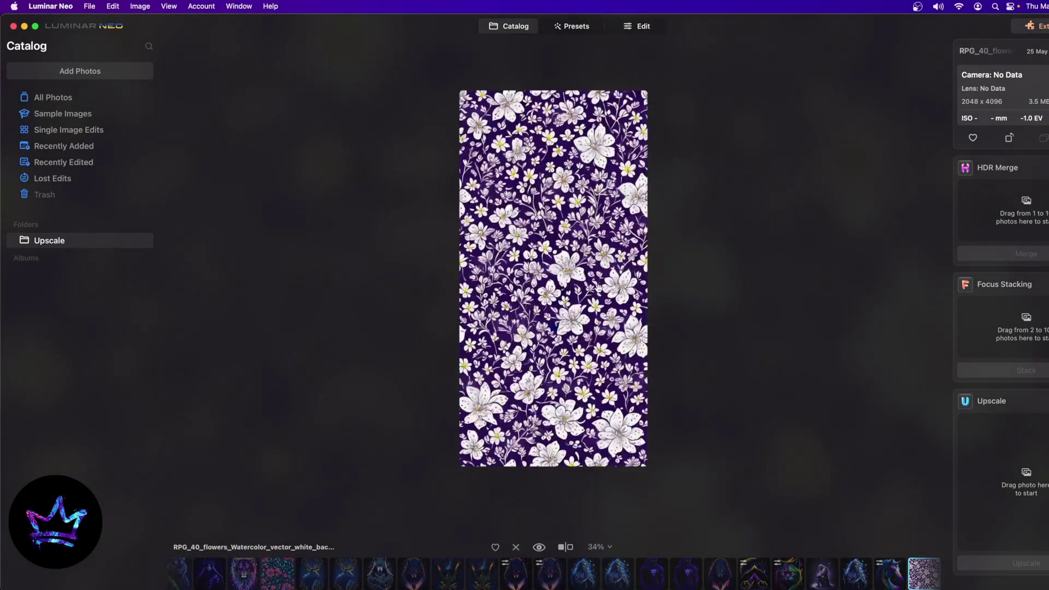
{"action": "scroll", "coordinate": [598, 287], "scroll_direction": "up", "scroll_amount": 3}
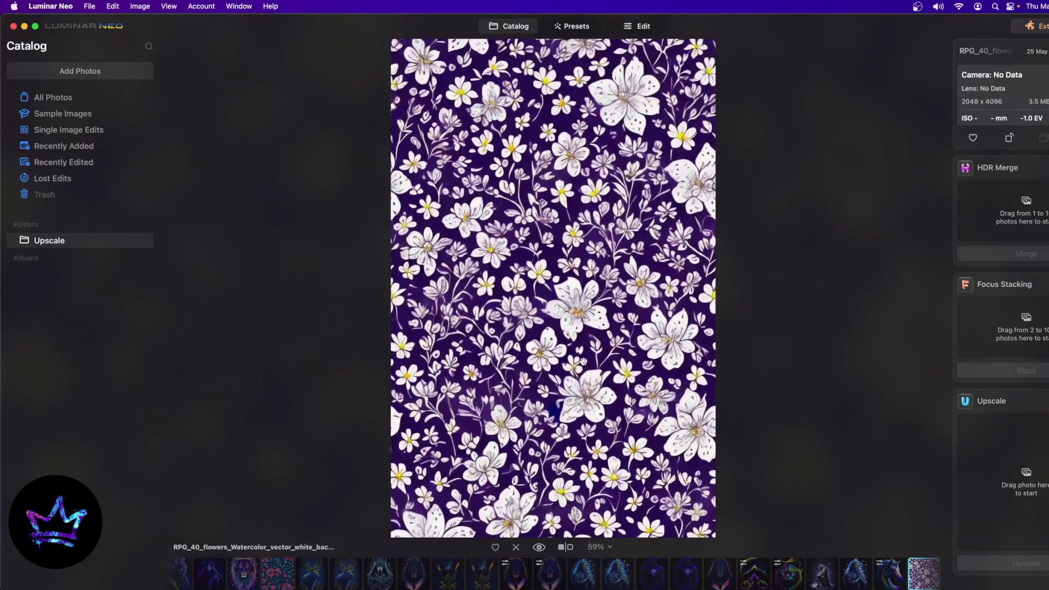
Open the upscaled floral image for editing and erase the small stray petal just beneath the large central flower.
{"action": "left_click", "coordinate": [634, 27]}
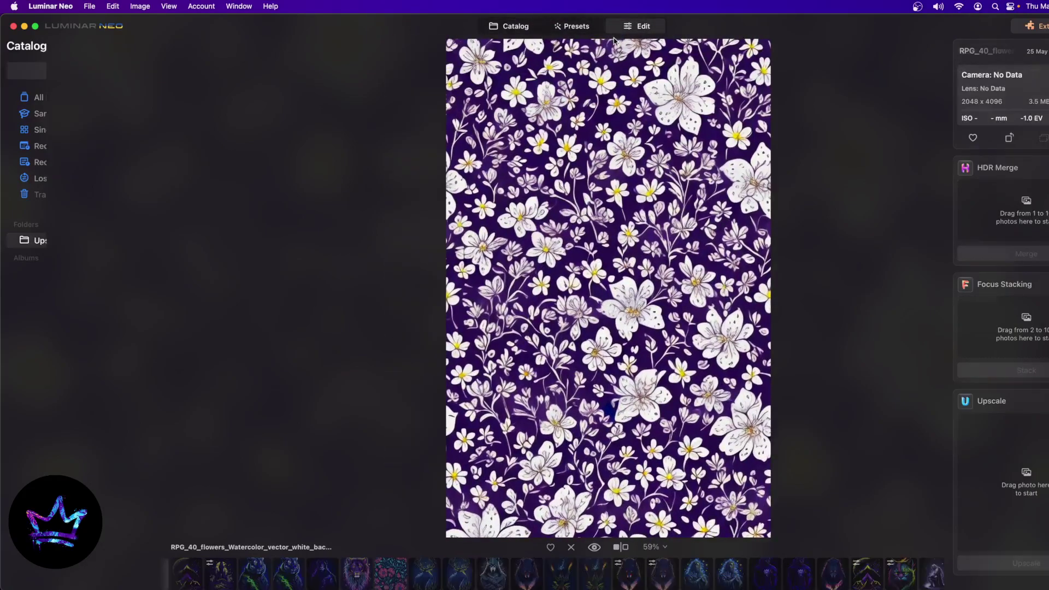
{"action": "scroll", "coordinate": [523, 400], "scroll_direction": "up", "scroll_amount": 5}
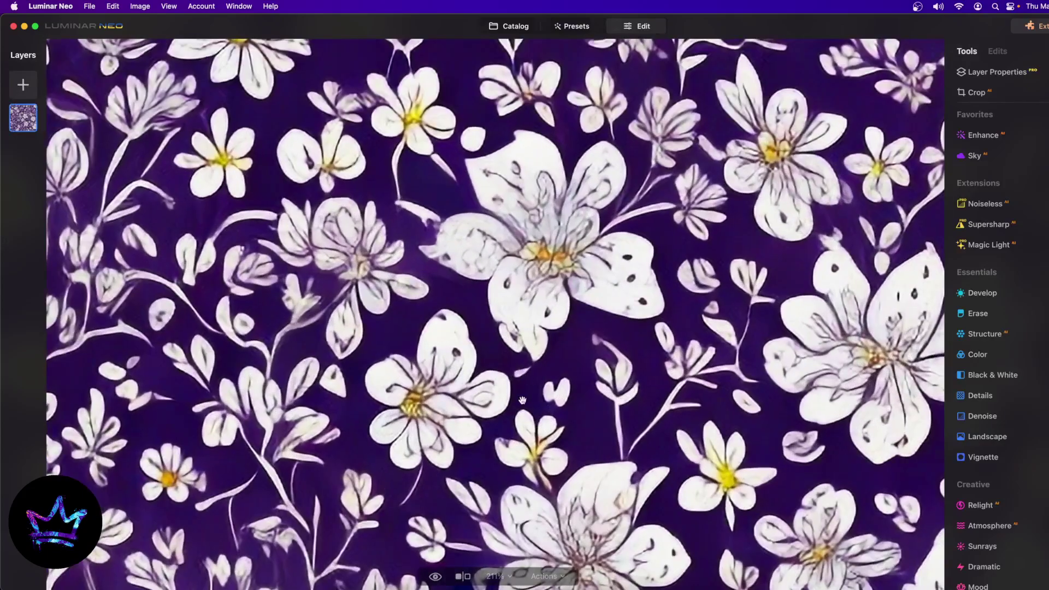
{"action": "scroll", "coordinate": [522, 400], "scroll_direction": "down", "scroll_amount": 5}
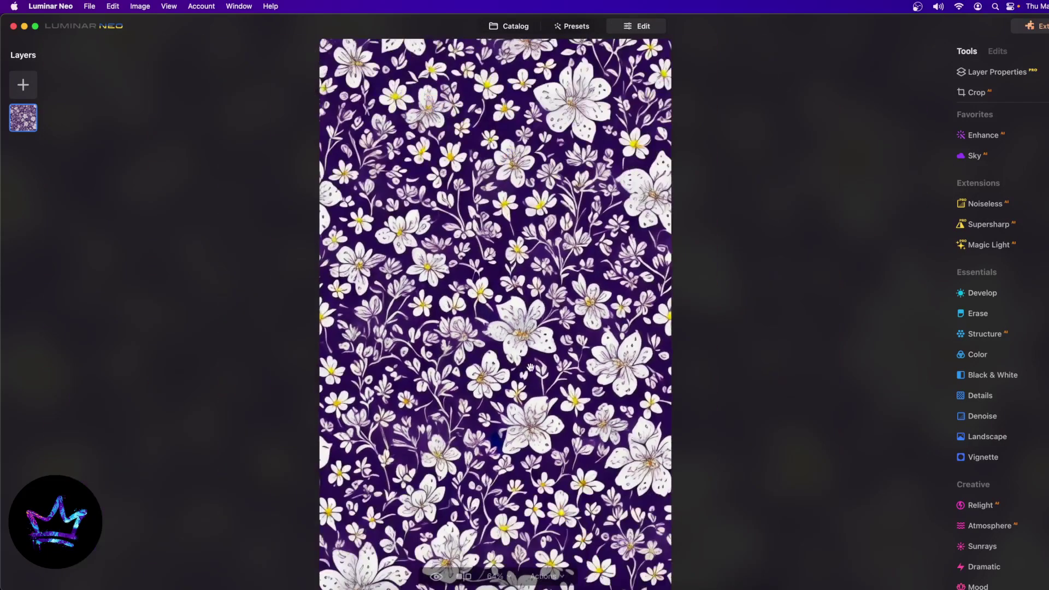
{"action": "scroll", "coordinate": [529, 367], "scroll_direction": "down", "scroll_amount": 2}
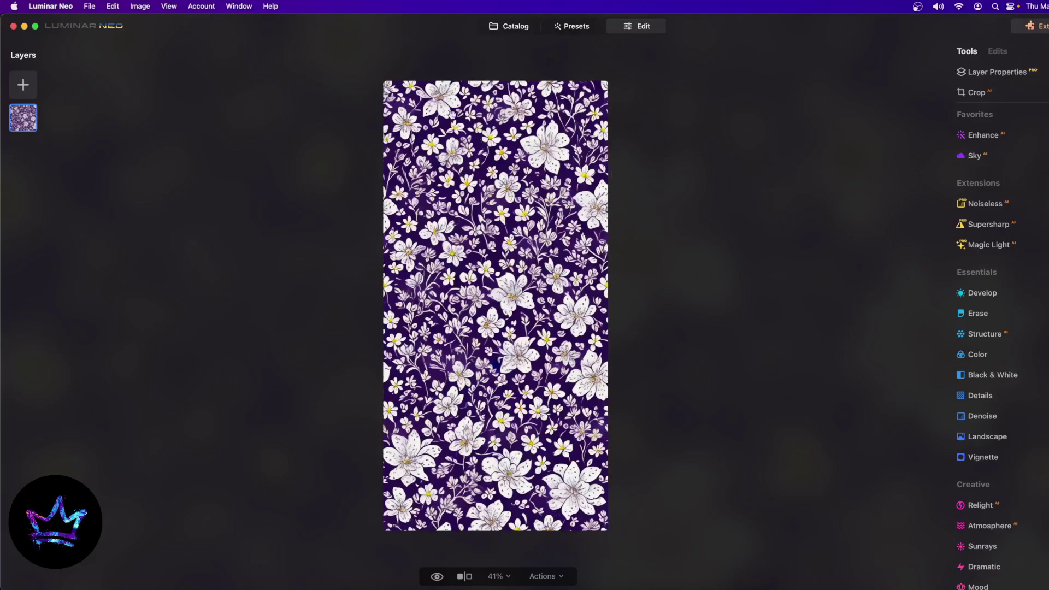
{"action": "scroll", "coordinate": [508, 295], "scroll_direction": "up", "scroll_amount": 2}
{"action": "scroll", "coordinate": [507, 295], "scroll_direction": "up", "scroll_amount": 10}
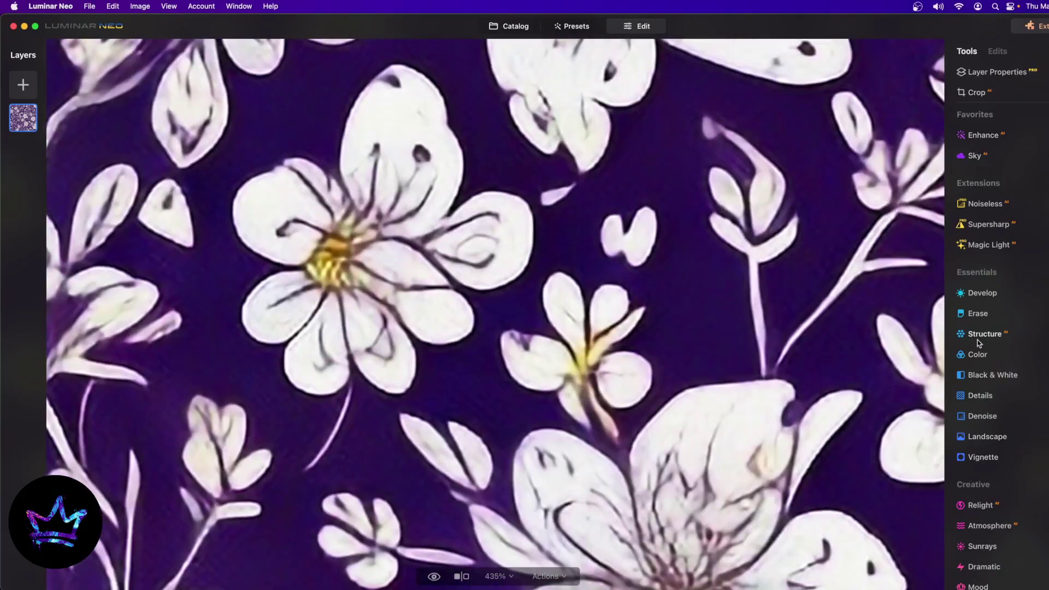
{"action": "left_click", "coordinate": [975, 316]}
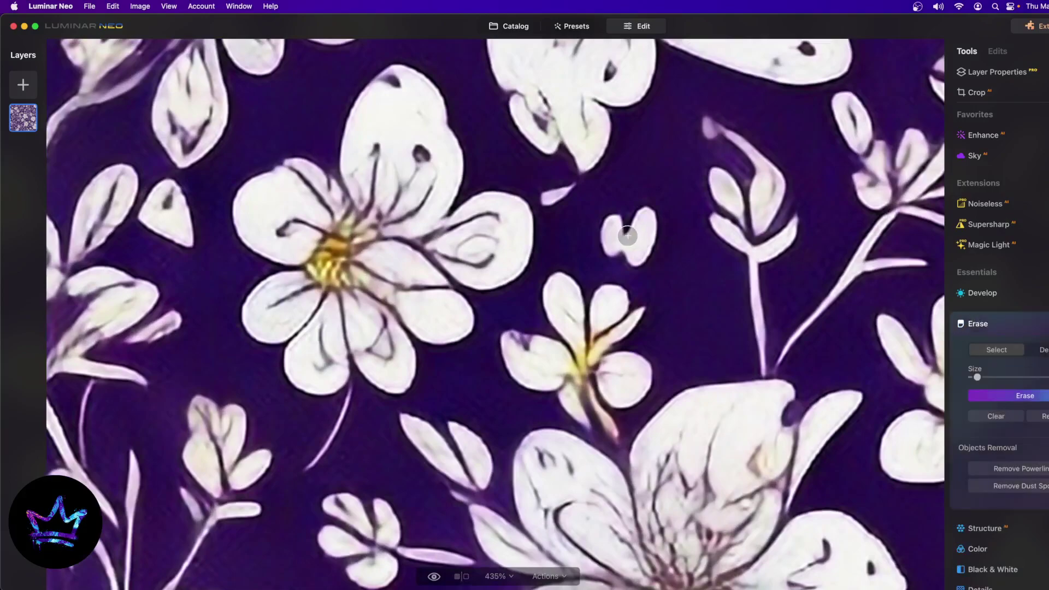
{"action": "left_click_drag", "start_coordinate": [547, 195], "coordinate": [571, 187]}
{"action": "scroll", "coordinate": [570, 250], "scroll_direction": "down", "scroll_amount": 6}
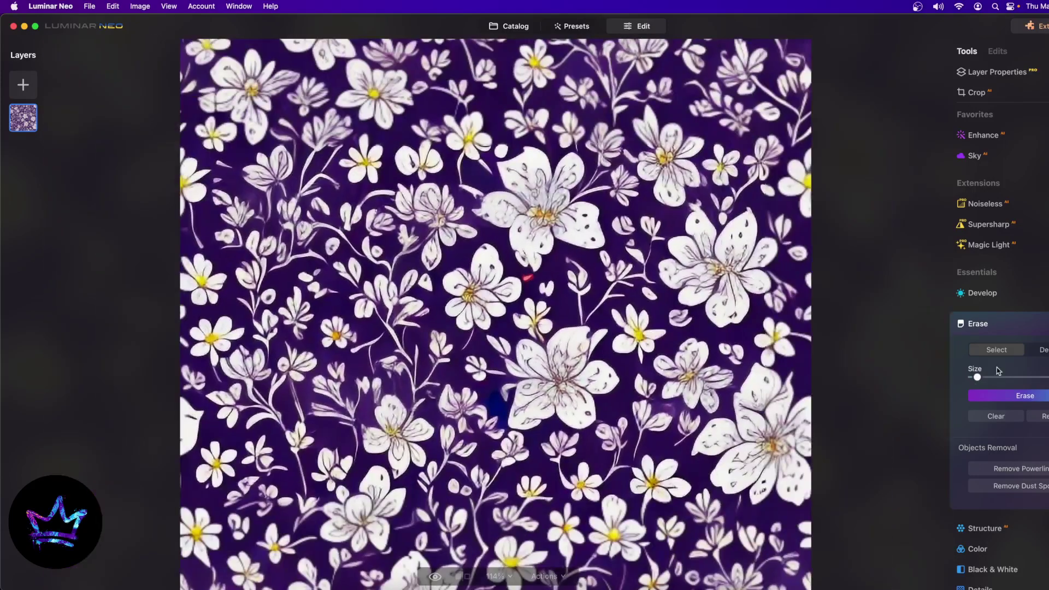
{"action": "left_click", "coordinate": [1026, 396]}
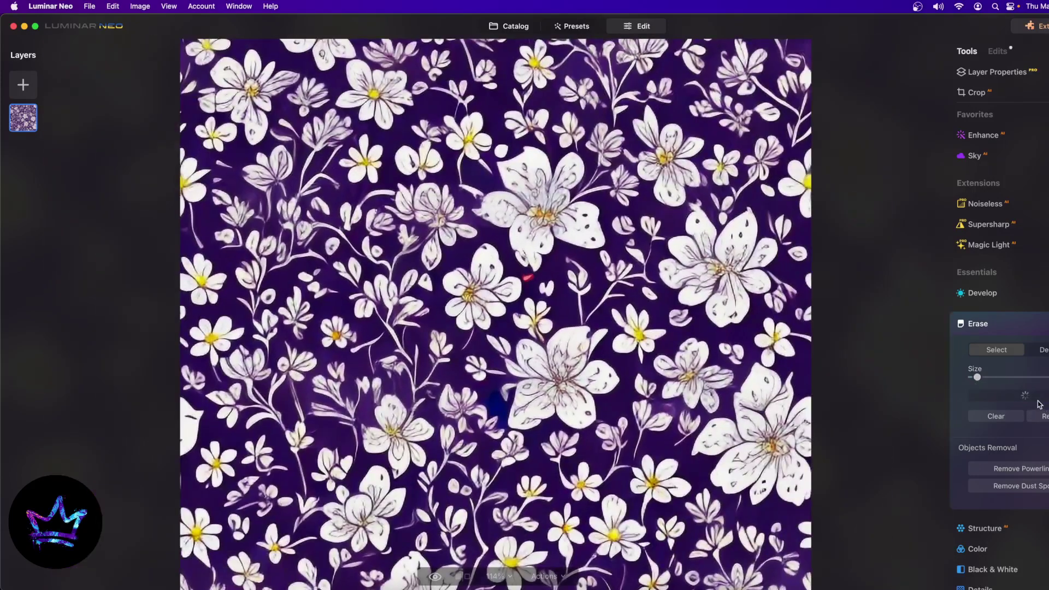
Erase the two small loose petals beside the thin curved stem in the upper part of the floral image.
{"action": "scroll", "coordinate": [530, 289], "scroll_direction": "up", "scroll_amount": 3}
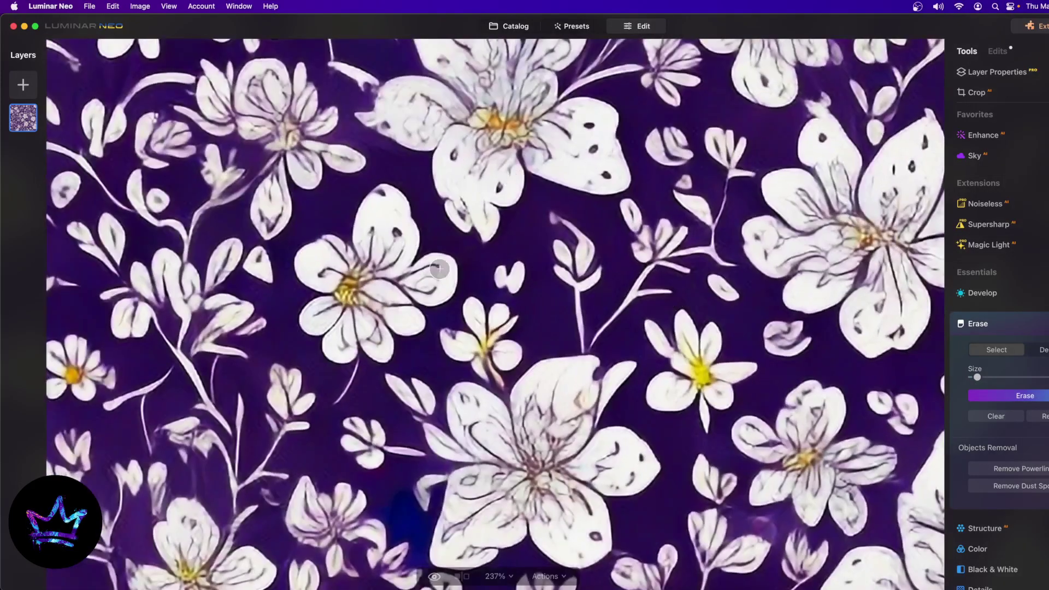
{"action": "scroll", "coordinate": [523, 361], "scroll_direction": "down", "scroll_amount": 5}
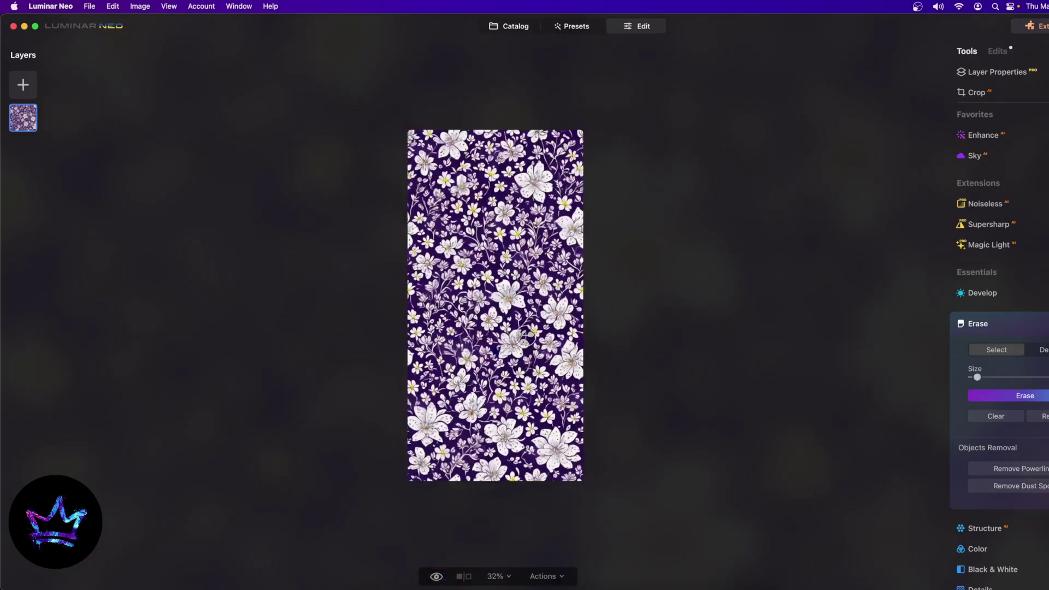
{"action": "scroll", "coordinate": [492, 382], "scroll_direction": "up", "scroll_amount": 3}
{"action": "scroll", "coordinate": [431, 420], "scroll_direction": "up", "scroll_amount": 3}
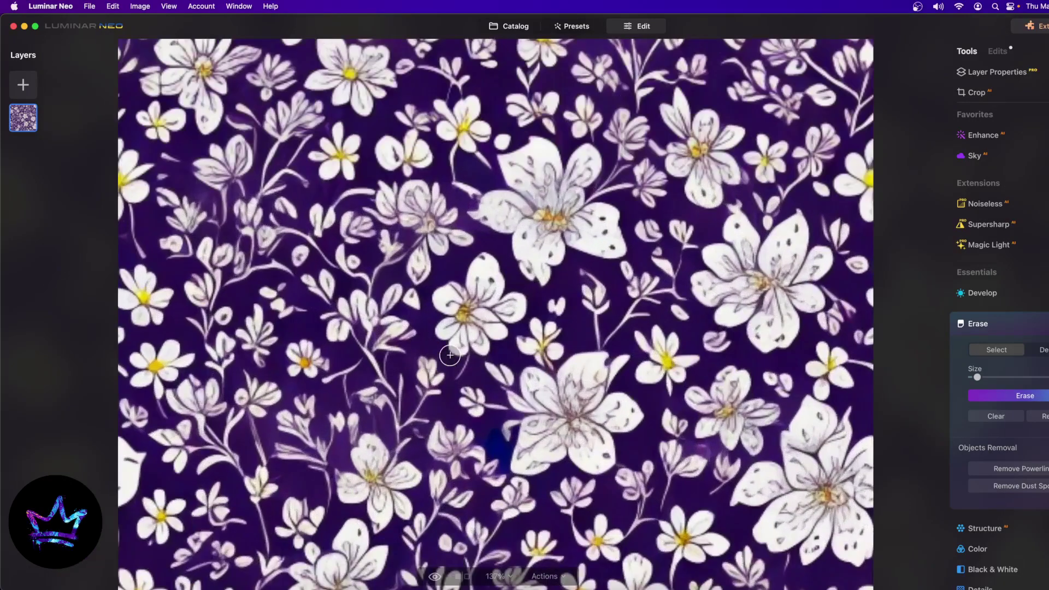
{"action": "scroll", "coordinate": [398, 429], "scroll_direction": "up", "scroll_amount": 5}
{"action": "scroll", "coordinate": [328, 426], "scroll_direction": "down", "scroll_amount": 8}
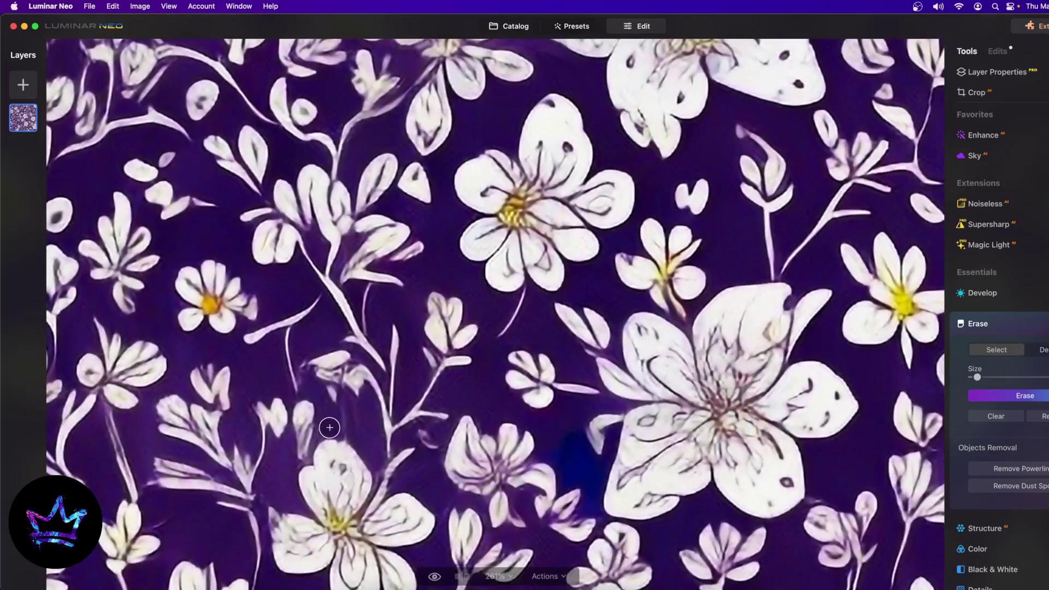
{"action": "scroll", "coordinate": [365, 430], "scroll_direction": "down", "scroll_amount": 3}
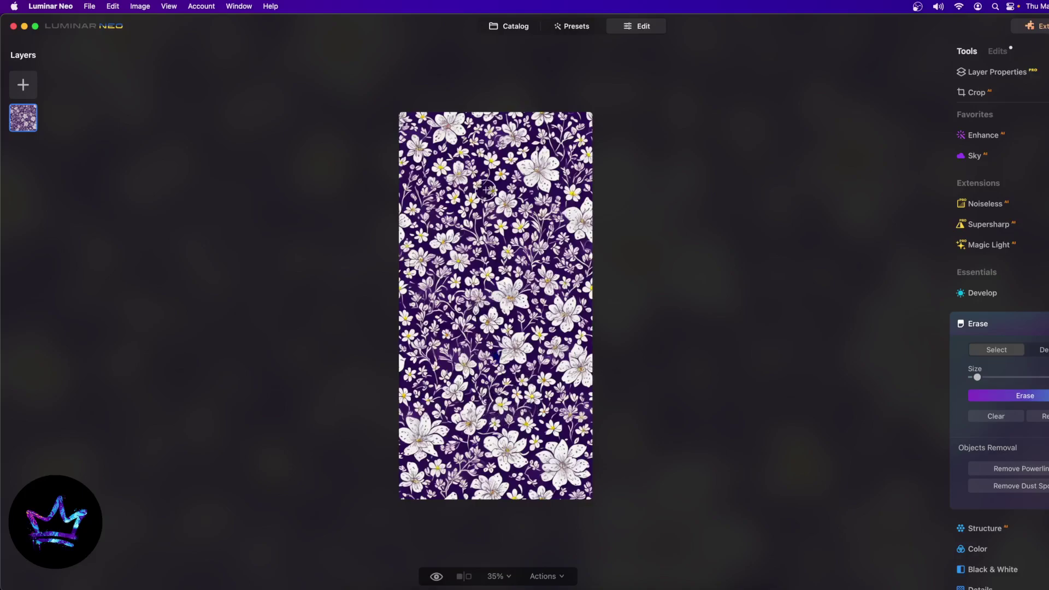
{"action": "scroll", "coordinate": [485, 190], "scroll_direction": "up", "scroll_amount": 3}
{"action": "scroll", "coordinate": [484, 91], "scroll_direction": "up", "scroll_amount": 5}
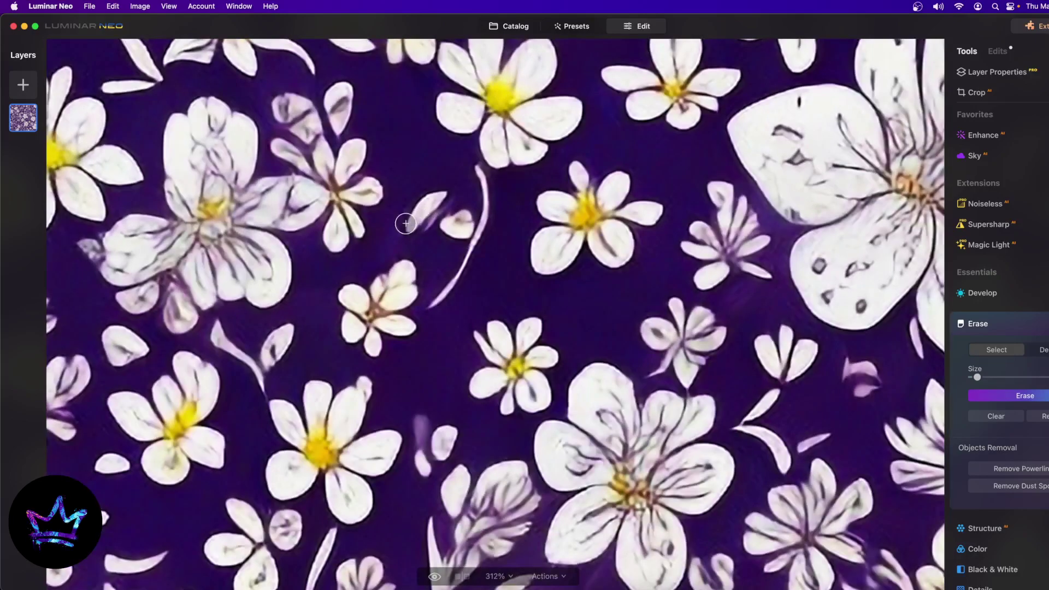
{"action": "mouse_move", "coordinate": [411, 224]}
{"action": "left_mouse_down"}
{"action": "mouse_move", "coordinate": [440, 195]}
{"action": "mouse_move", "coordinate": [459, 214]}
{"action": "mouse_move", "coordinate": [456, 234]}
{"action": "mouse_move", "coordinate": [468, 217]}
{"action": "mouse_move", "coordinate": [459, 232]}
{"action": "mouse_move", "coordinate": [426, 224]}
{"action": "mouse_move", "coordinate": [445, 199]}
{"action": "mouse_move", "coordinate": [417, 232]}
{"action": "left_mouse_up"}
{"action": "left_click", "coordinate": [985, 395]}
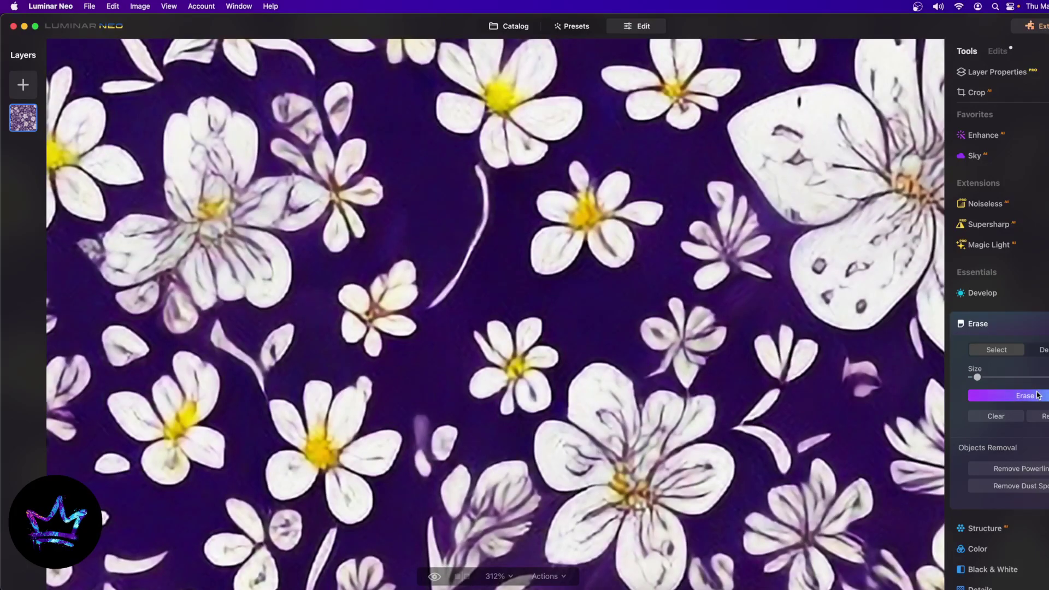
{"action": "key", "text": "super+0"}
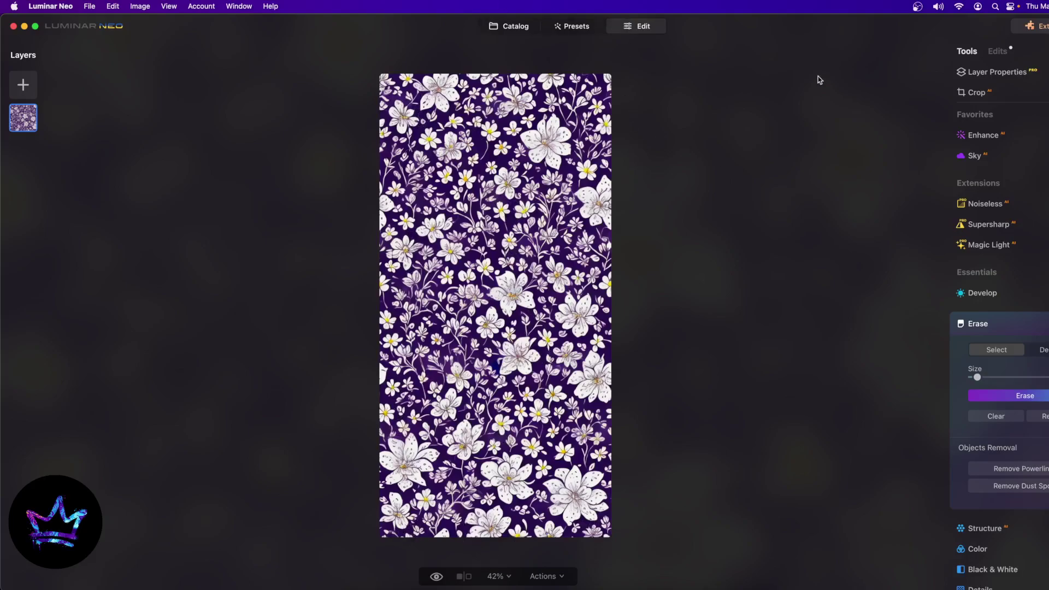
Return to the catalog, then switch to Chrome and review the generated floral patterns in Leonardo.Ai.
{"action": "left_click", "coordinate": [519, 27]}
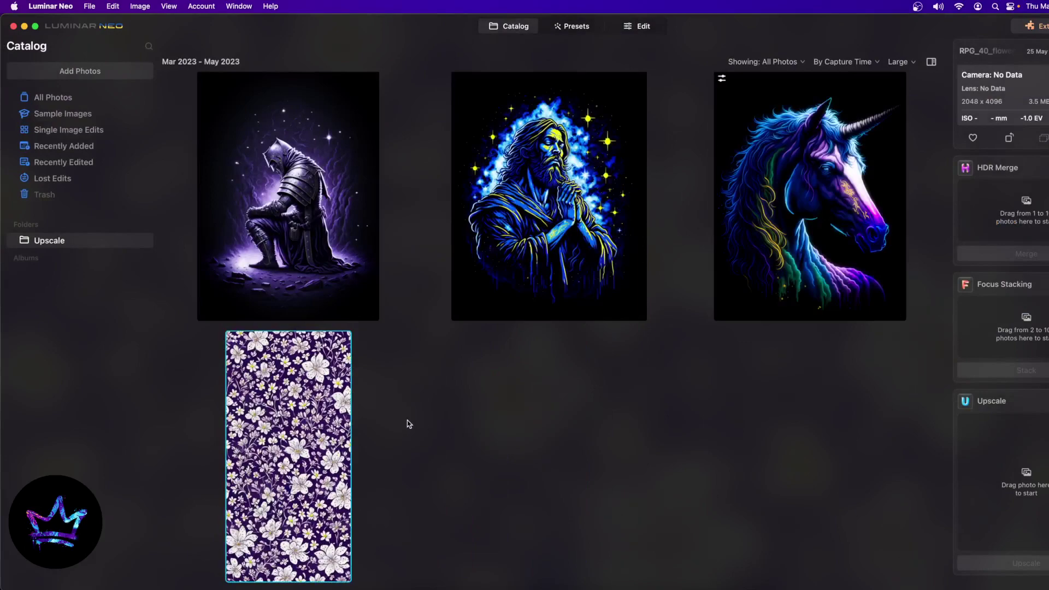
{"action": "left_click", "coordinate": [395, 586]}
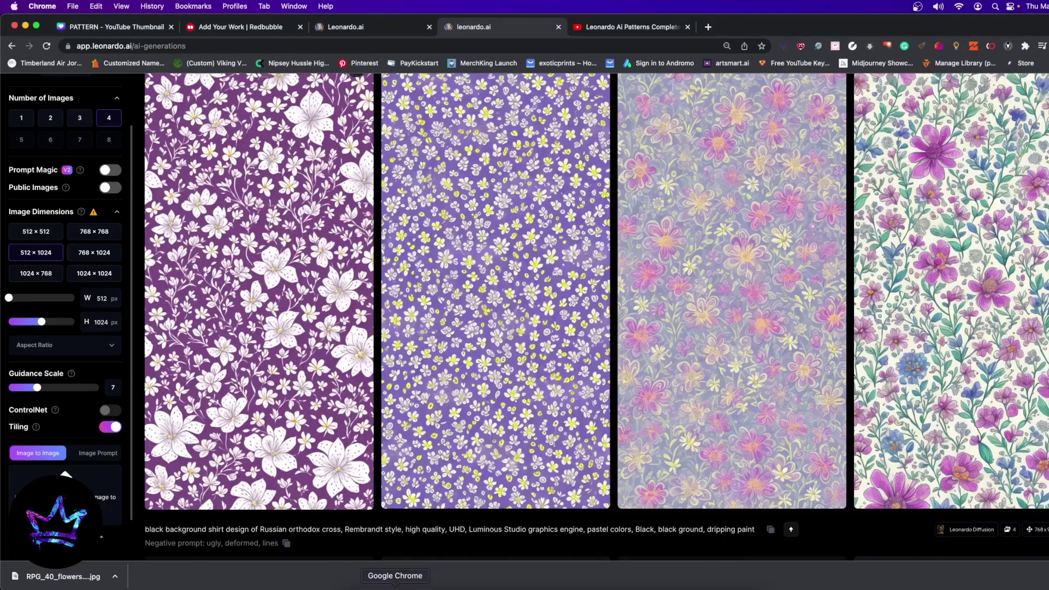
{"action": "scroll", "coordinate": [382, 382], "scroll_direction": "up", "scroll_amount": 4}
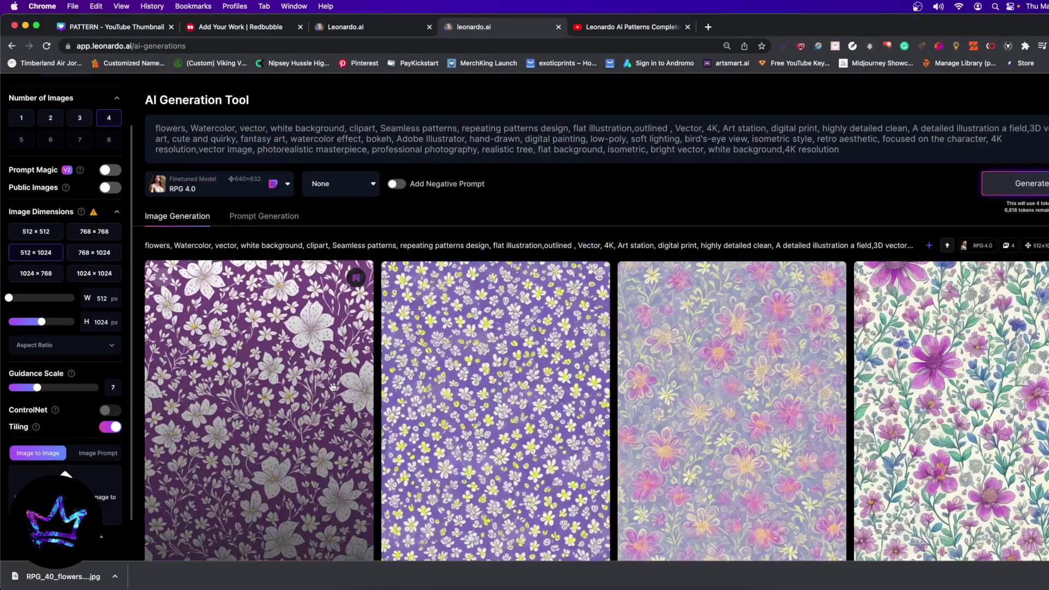
{"action": "scroll", "coordinate": [332, 386], "scroll_direction": "down", "scroll_amount": 5}
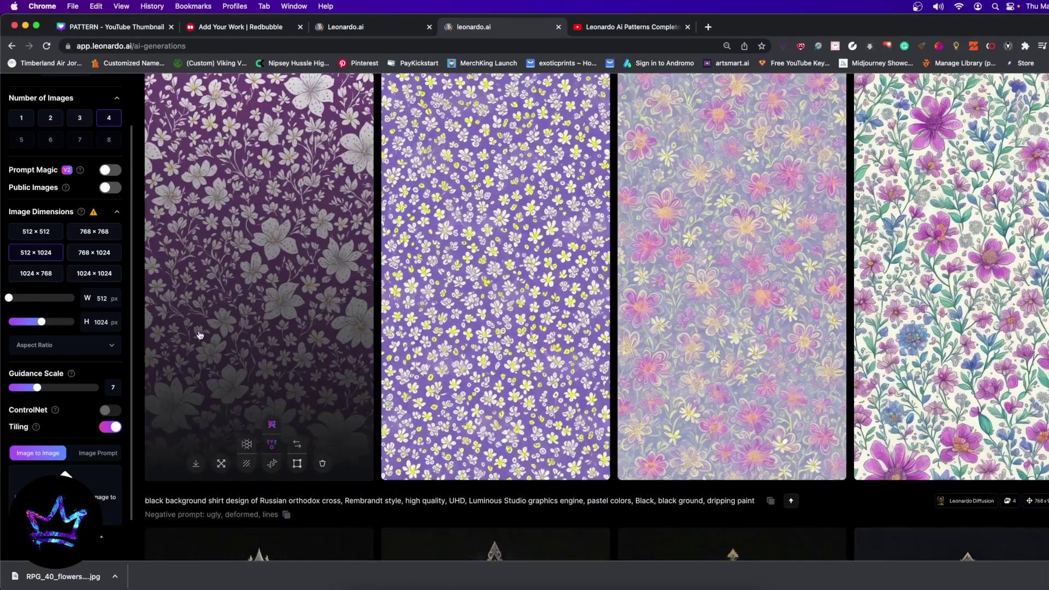
{"action": "scroll", "coordinate": [324, 465], "scroll_direction": "up", "scroll_amount": 4}
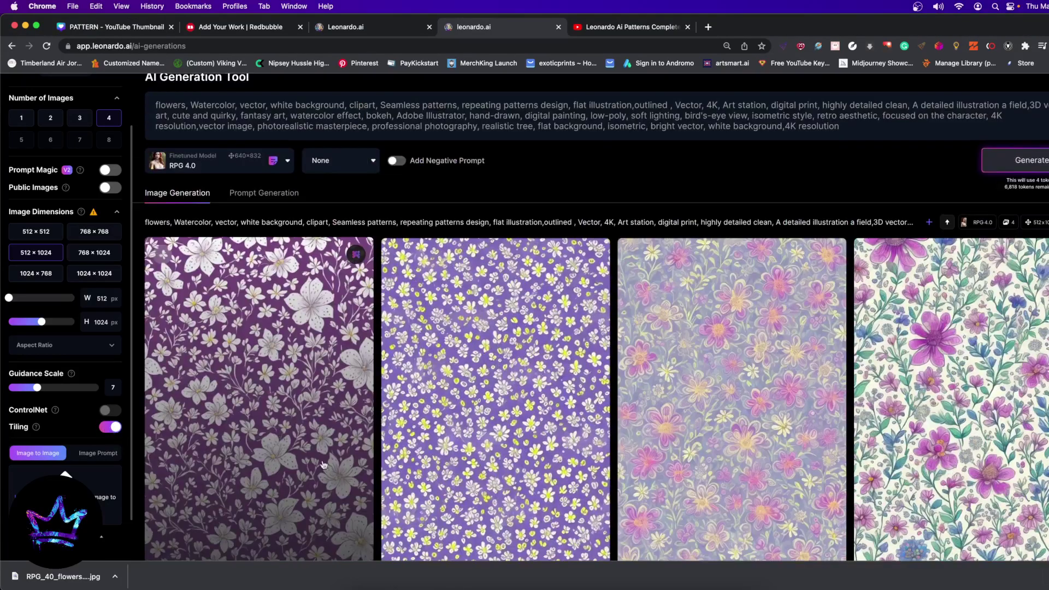
Open the first purple floral image, view its Creative Upscaled Image version and close the preview.
{"action": "left_click", "coordinate": [267, 356]}
{"action": "left_click", "coordinate": [460, 520]}
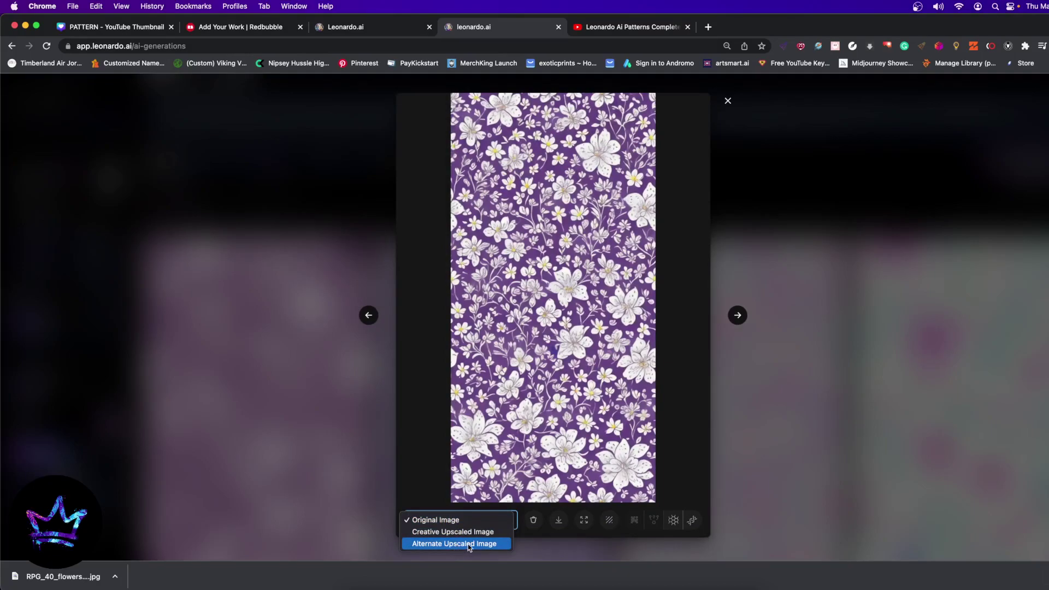
{"action": "left_click", "coordinate": [468, 531]}
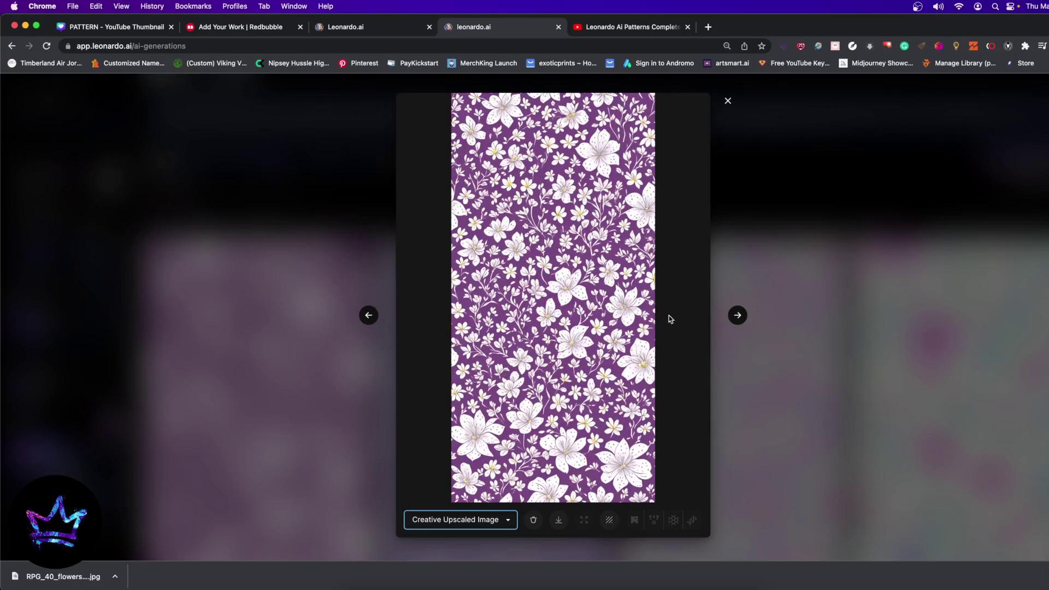
{"action": "left_click", "coordinate": [840, 325]}
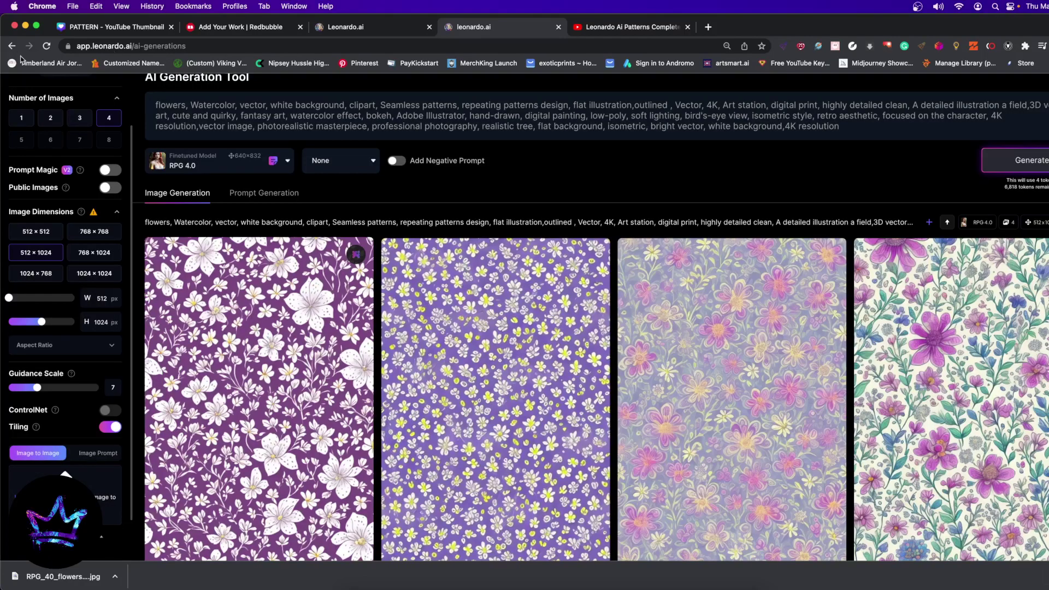
Switch to the PATTERN design in Canva and align the left lemon tile edge to edge with its copy.
{"action": "left_click", "coordinate": [109, 26]}
{"action": "left_click_drag", "start_coordinate": [665, 362], "coordinate": [669, 362]}
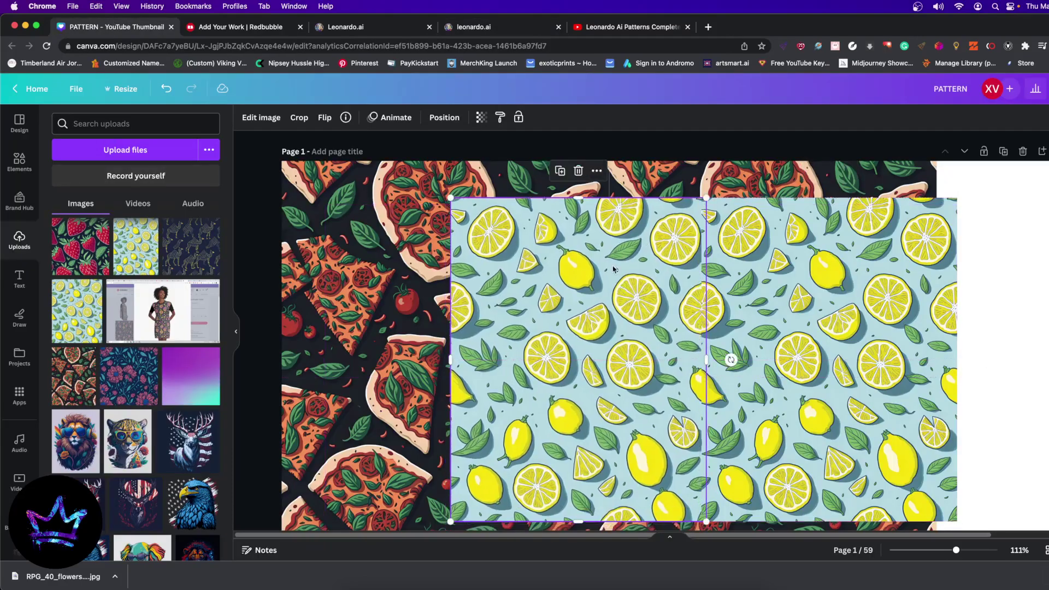
{"action": "left_click_drag", "start_coordinate": [613, 269], "coordinate": [610, 268]}
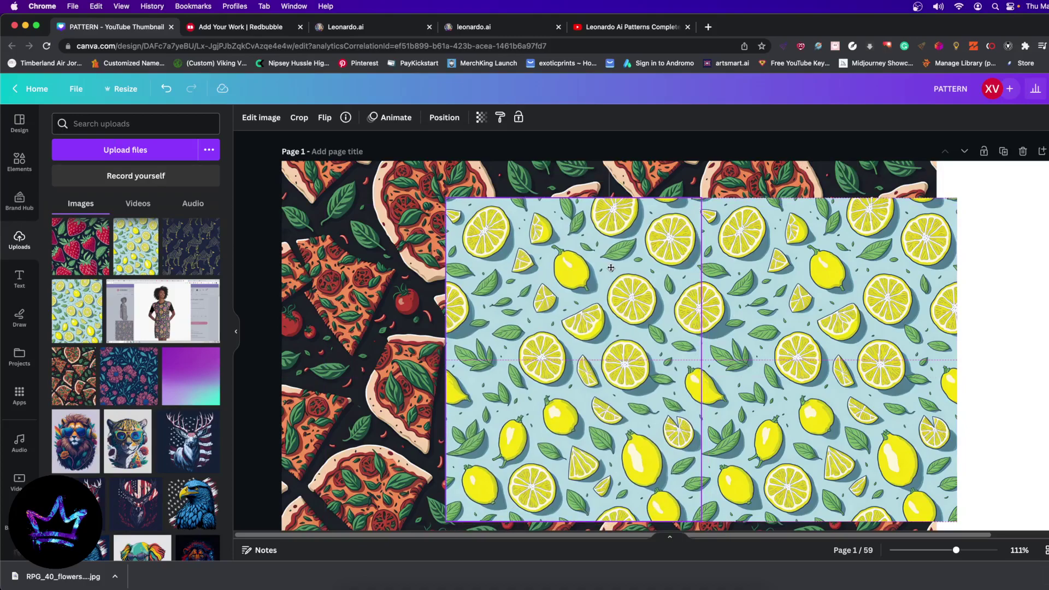
Examine the seams between the pizza tiles and, up close, between the two lemon tiles.
{"action": "left_click", "coordinate": [704, 203]}
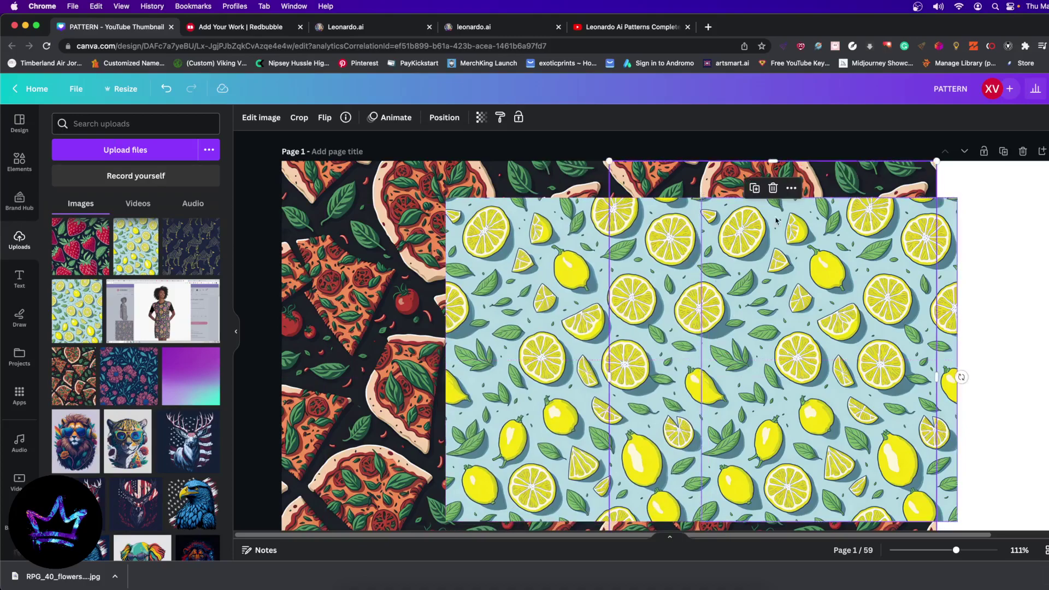
{"action": "left_click", "coordinate": [374, 308]}
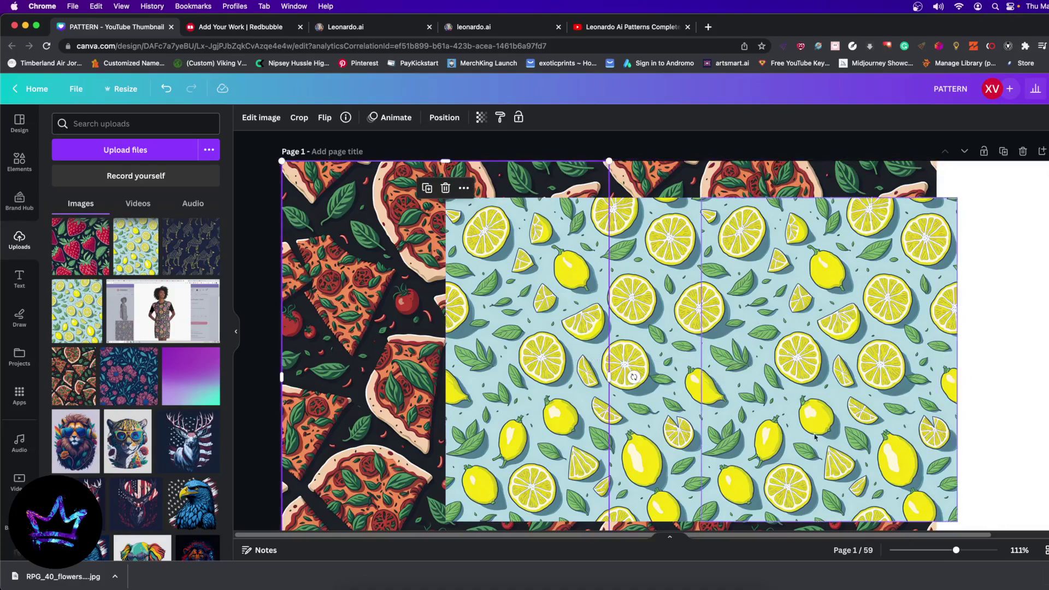
{"action": "scroll", "coordinate": [672, 355], "scroll_direction": "up", "scroll_amount": 10}
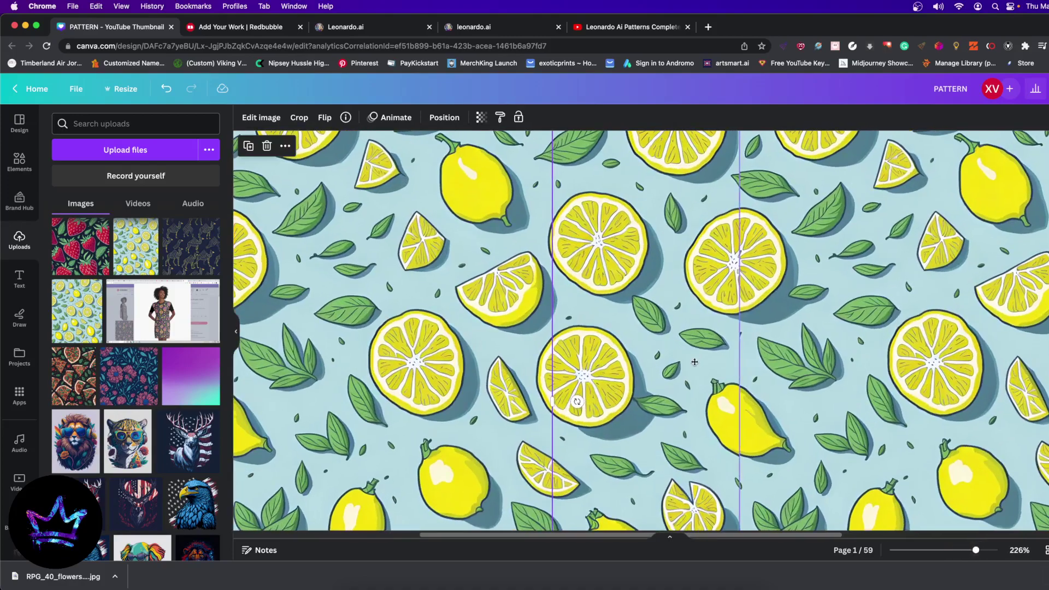
{"action": "left_click_drag", "start_coordinate": [694, 362], "coordinate": [653, 330]}
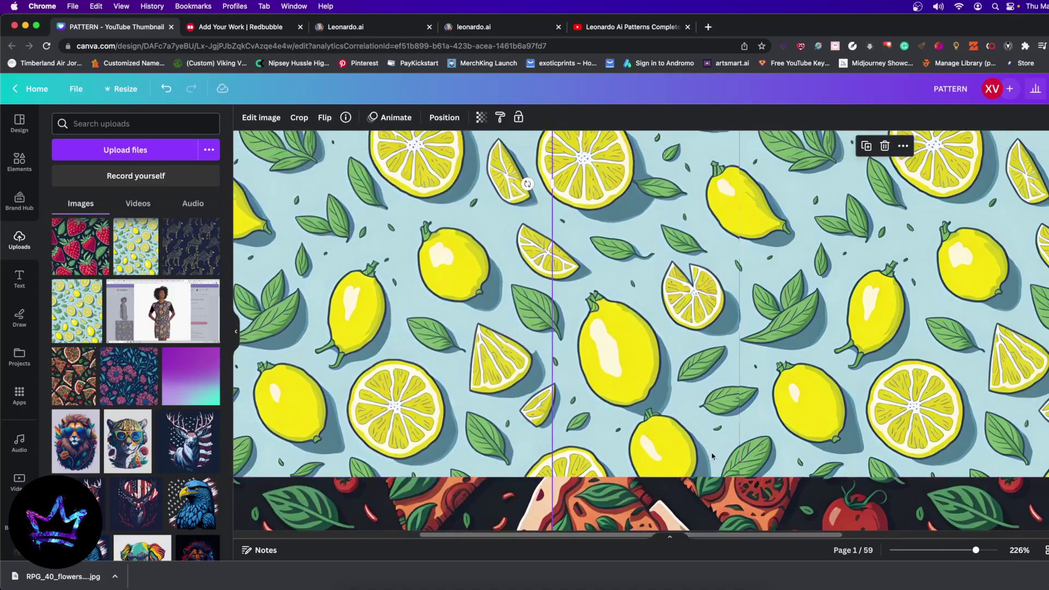
Select the two lemon tiles in turn to check the seam between them.
{"action": "left_click_drag", "start_coordinate": [712, 456], "coordinate": [682, 385]}
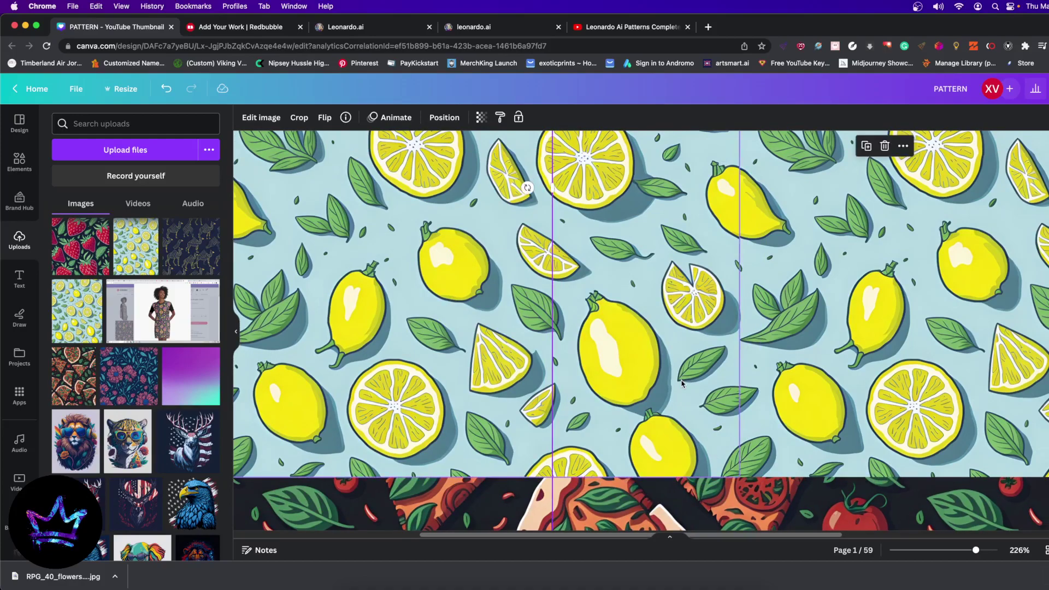
{"action": "left_click", "coordinate": [493, 347]}
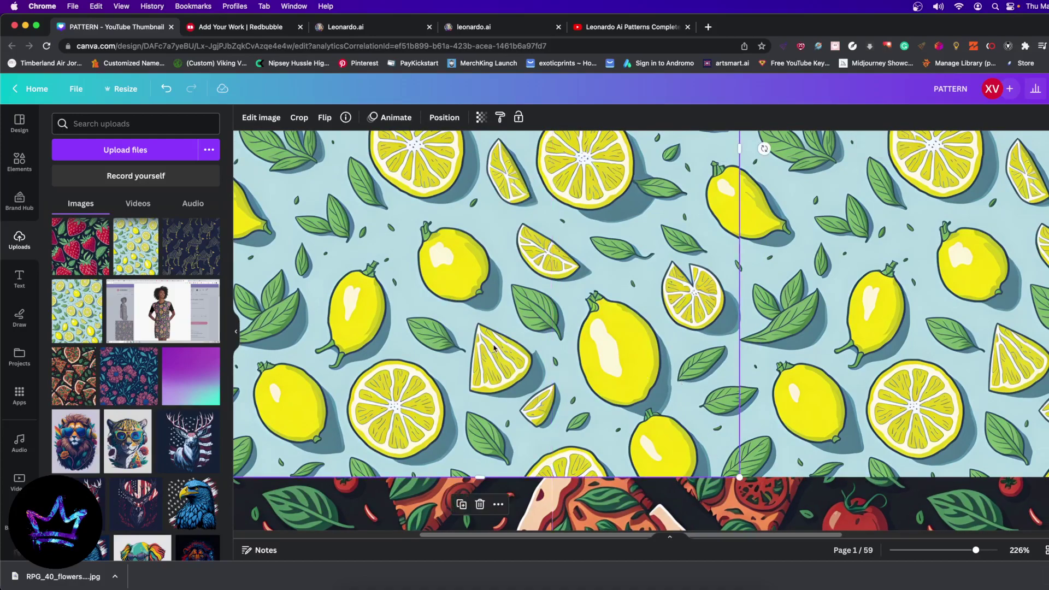
Switch to the Redbubble Add new work page and review the floral pattern on the product previews.
{"action": "left_click", "coordinate": [240, 27]}
{"action": "scroll", "coordinate": [529, 348], "scroll_direction": "down", "scroll_amount": 3}
{"action": "scroll", "coordinate": [529, 349], "scroll_direction": "up", "scroll_amount": 9}
{"action": "scroll", "coordinate": [843, 442], "scroll_direction": "down", "scroll_amount": 4}
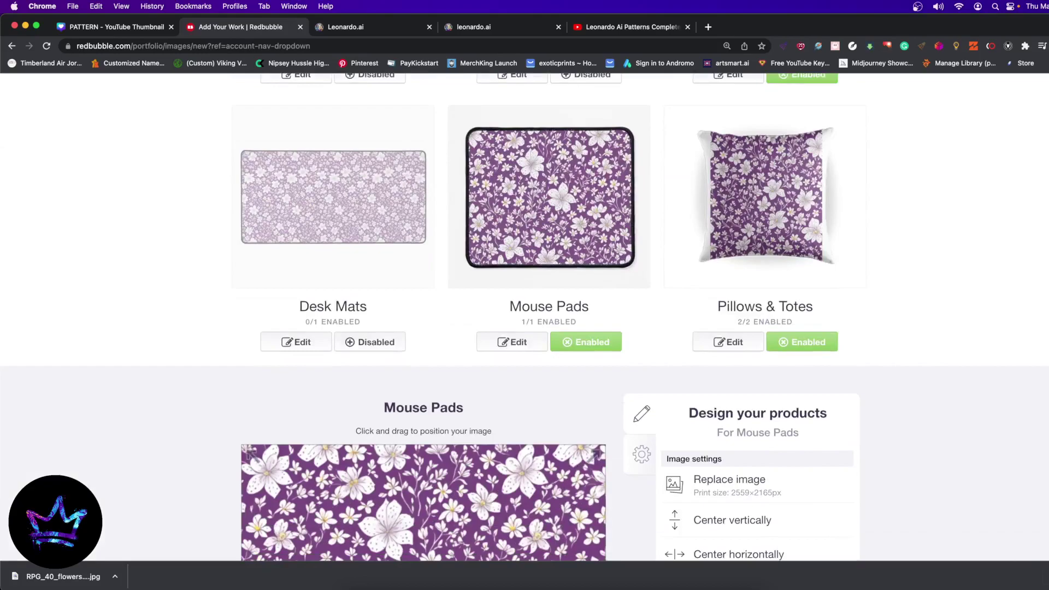
{"action": "scroll", "coordinate": [960, 270], "scroll_direction": "up", "scroll_amount": 15}
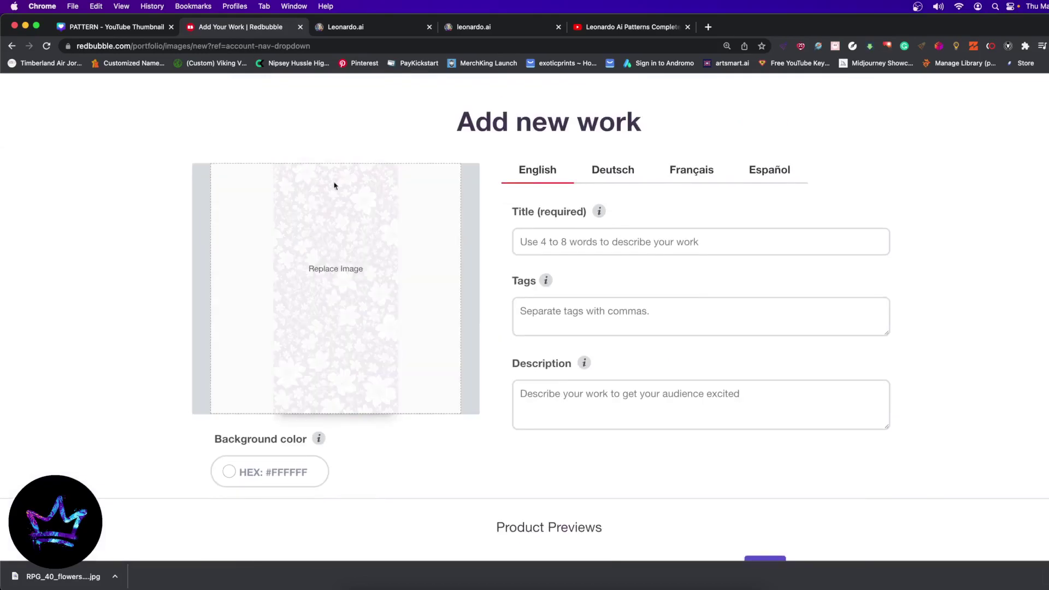
{"action": "scroll", "coordinate": [960, 269], "scroll_direction": "up", "scroll_amount": 3}
Reduce the browser zoom of the Redbubble page to one level below 100%.
{"action": "left_click", "coordinate": [1040, 46]}
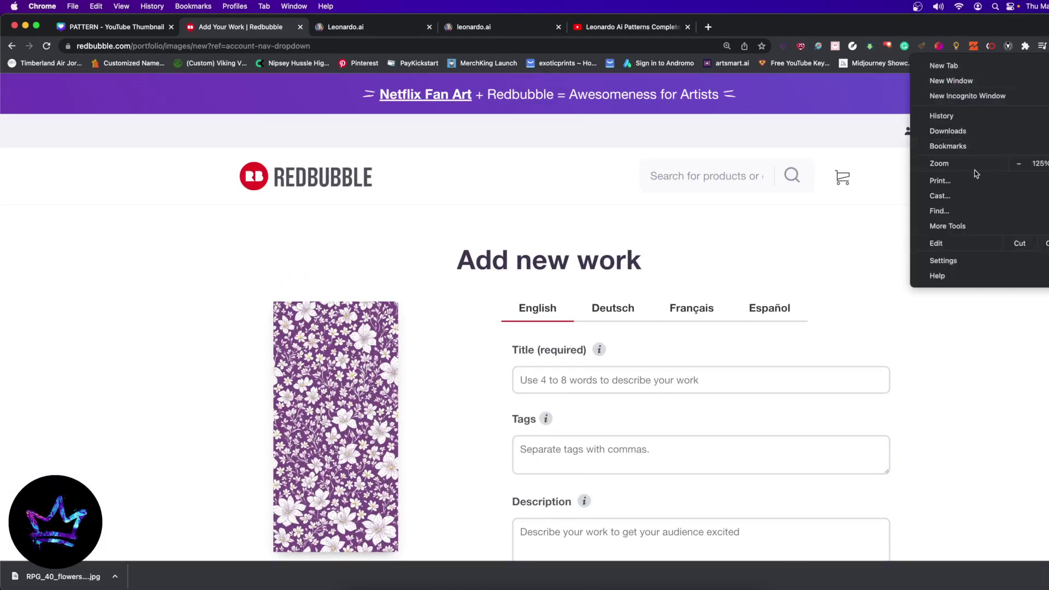
{"action": "left_click", "coordinate": [1017, 163]}
{"action": "left_click", "coordinate": [1018, 164]}
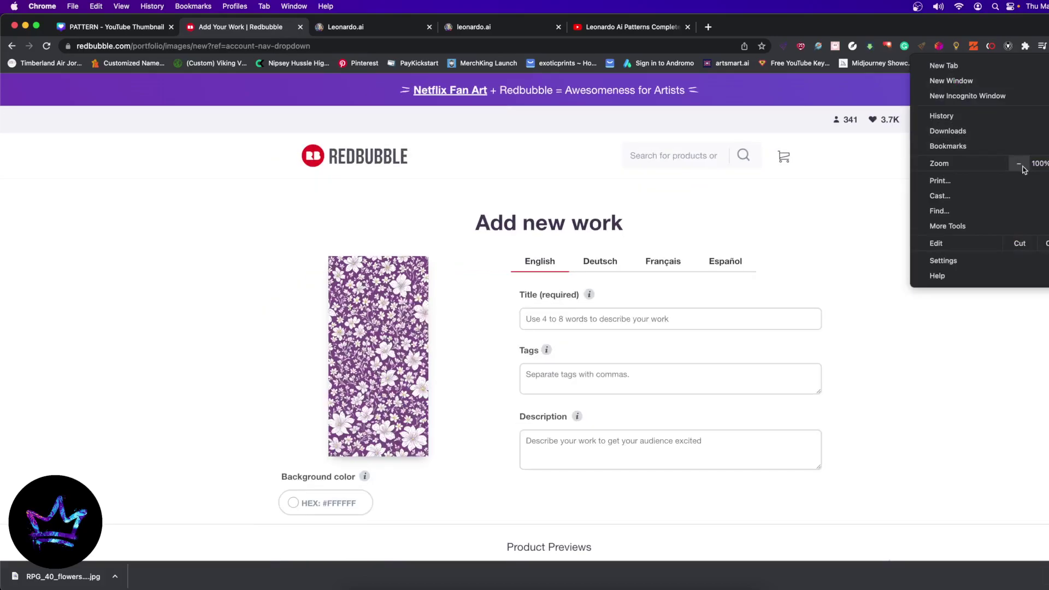
{"action": "left_click", "coordinate": [1017, 164]}
{"action": "left_click", "coordinate": [915, 404]}
Examine the floral pattern in the Mouse Pads design editor and on the clothing and phone case previews.
{"action": "scroll", "coordinate": [461, 367], "scroll_direction": "down", "scroll_amount": 10}
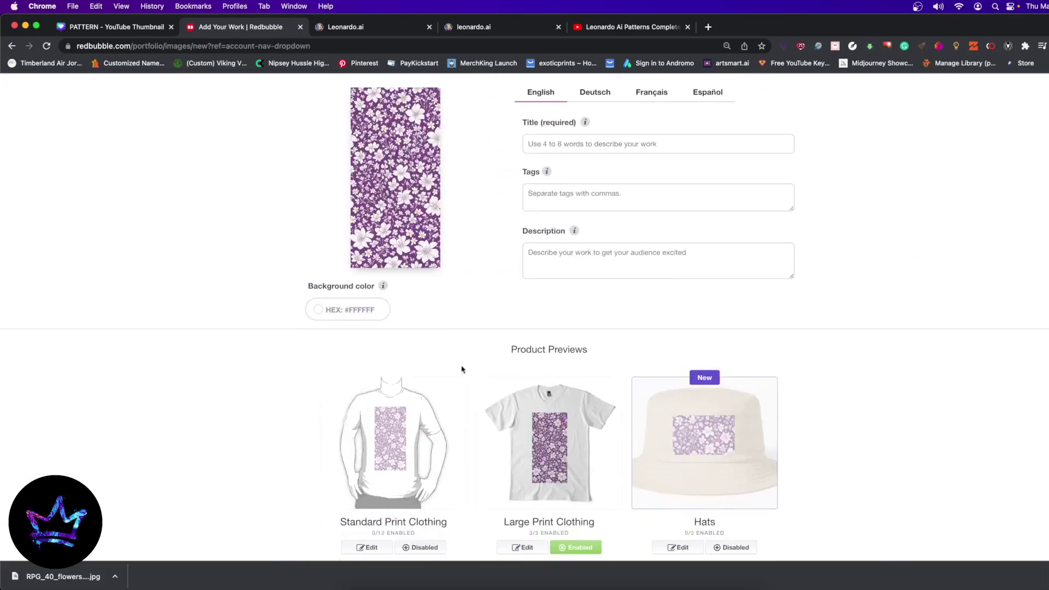
{"action": "scroll", "coordinate": [703, 421], "scroll_direction": "down", "scroll_amount": 5}
{"action": "left_click", "coordinate": [522, 97]}
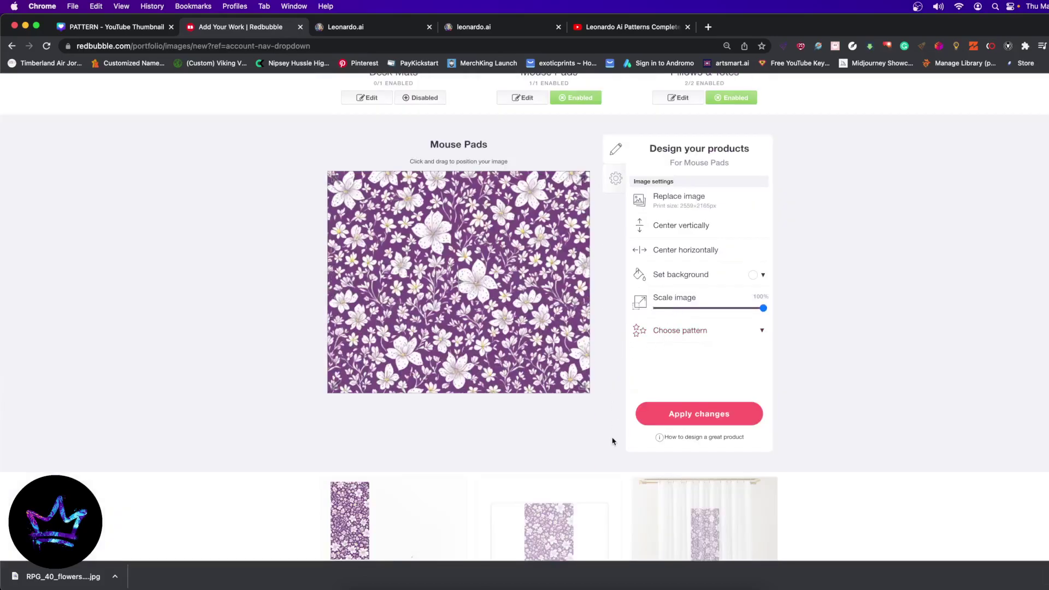
{"action": "scroll", "coordinate": [173, 404], "scroll_direction": "up", "scroll_amount": 10}
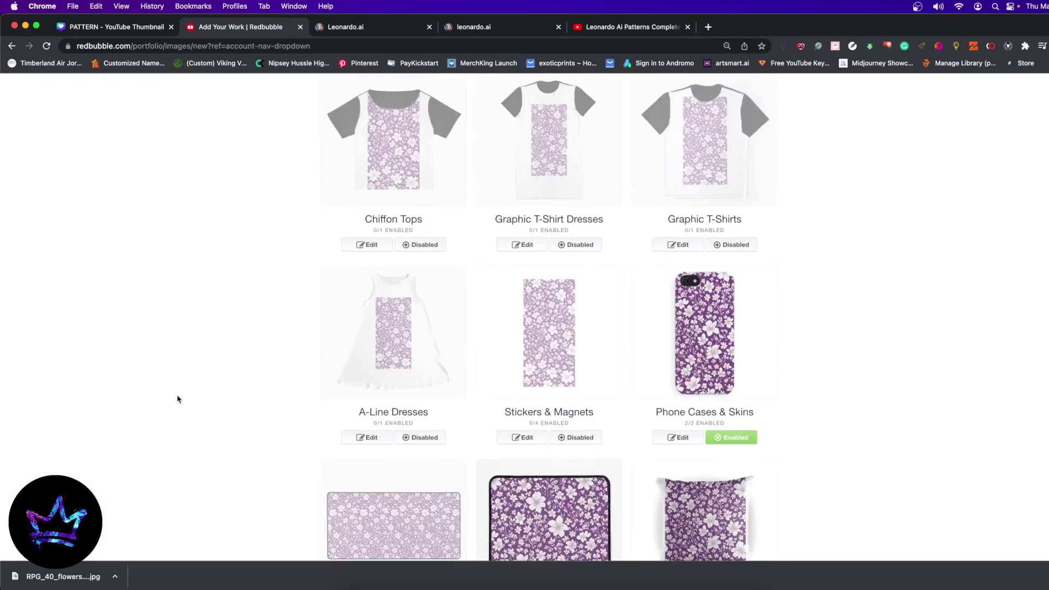